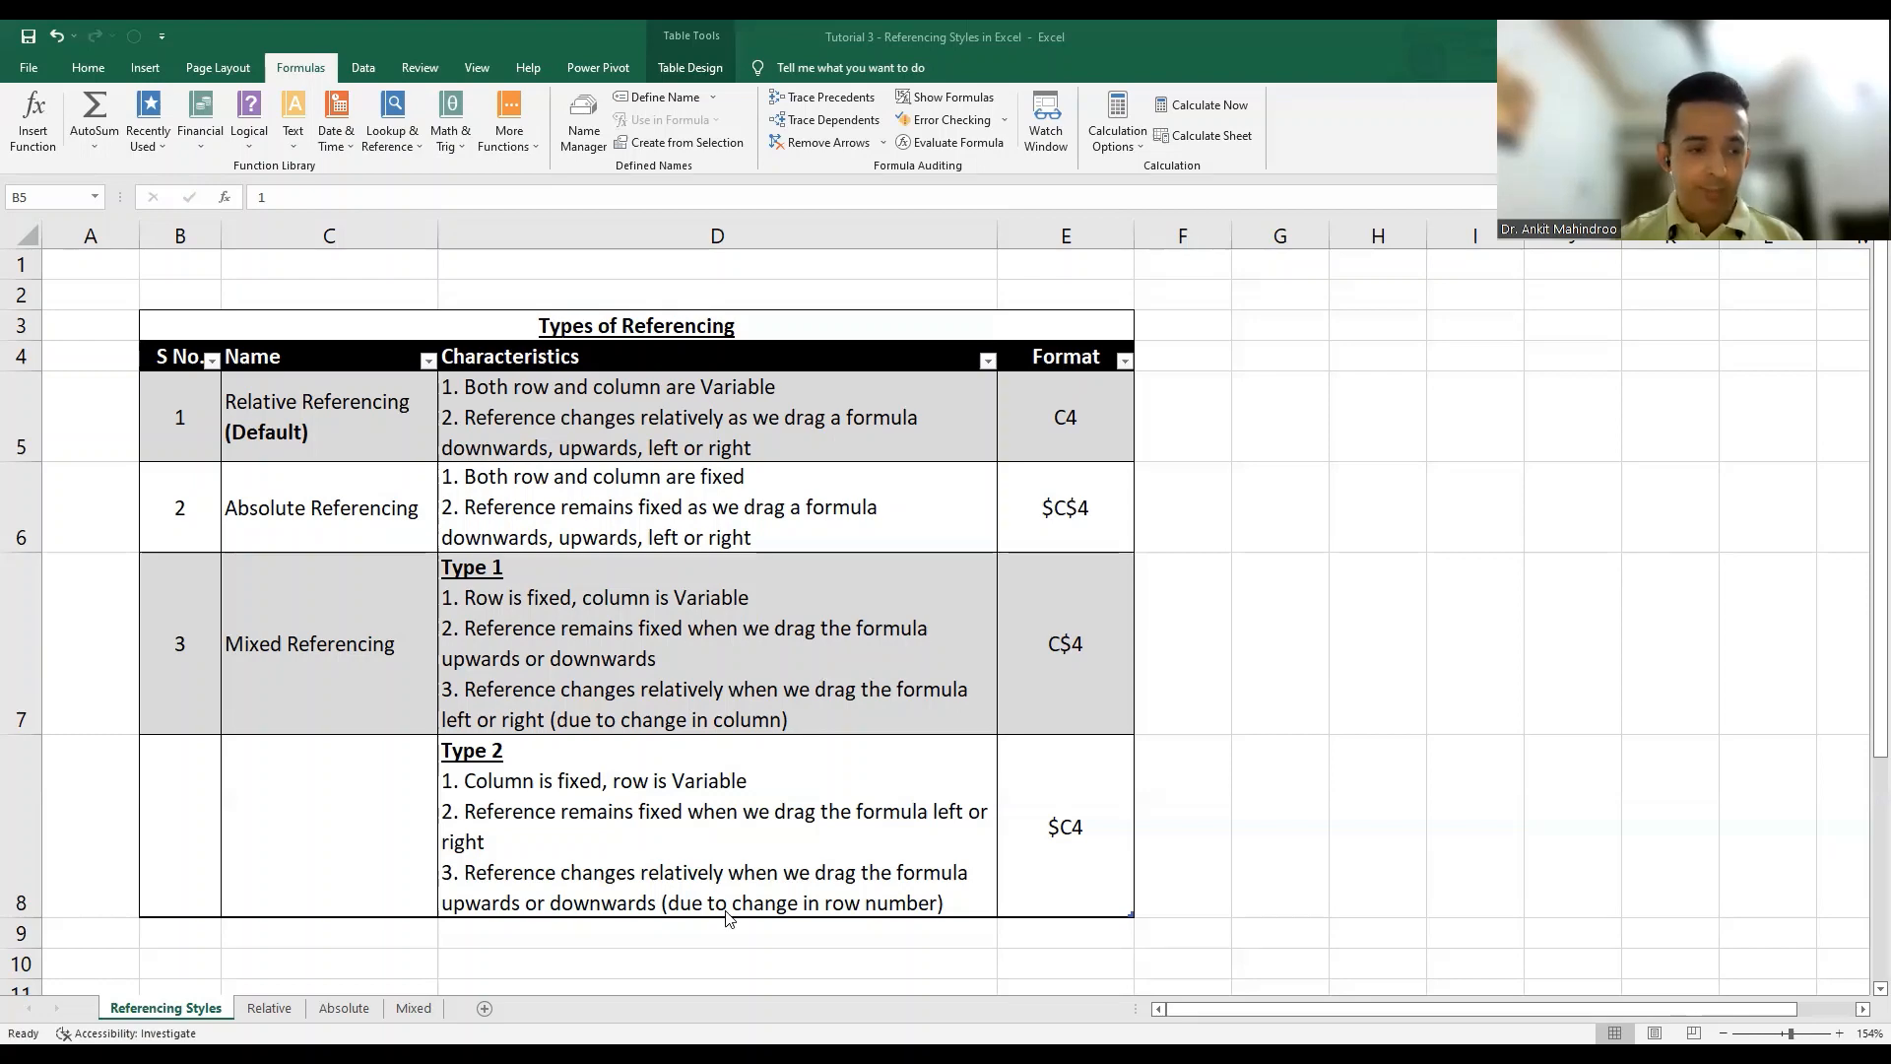
On the Relative sheet, enter the simple interest formula =B4*C4*D4 in cell E4.
click(255, 1014)
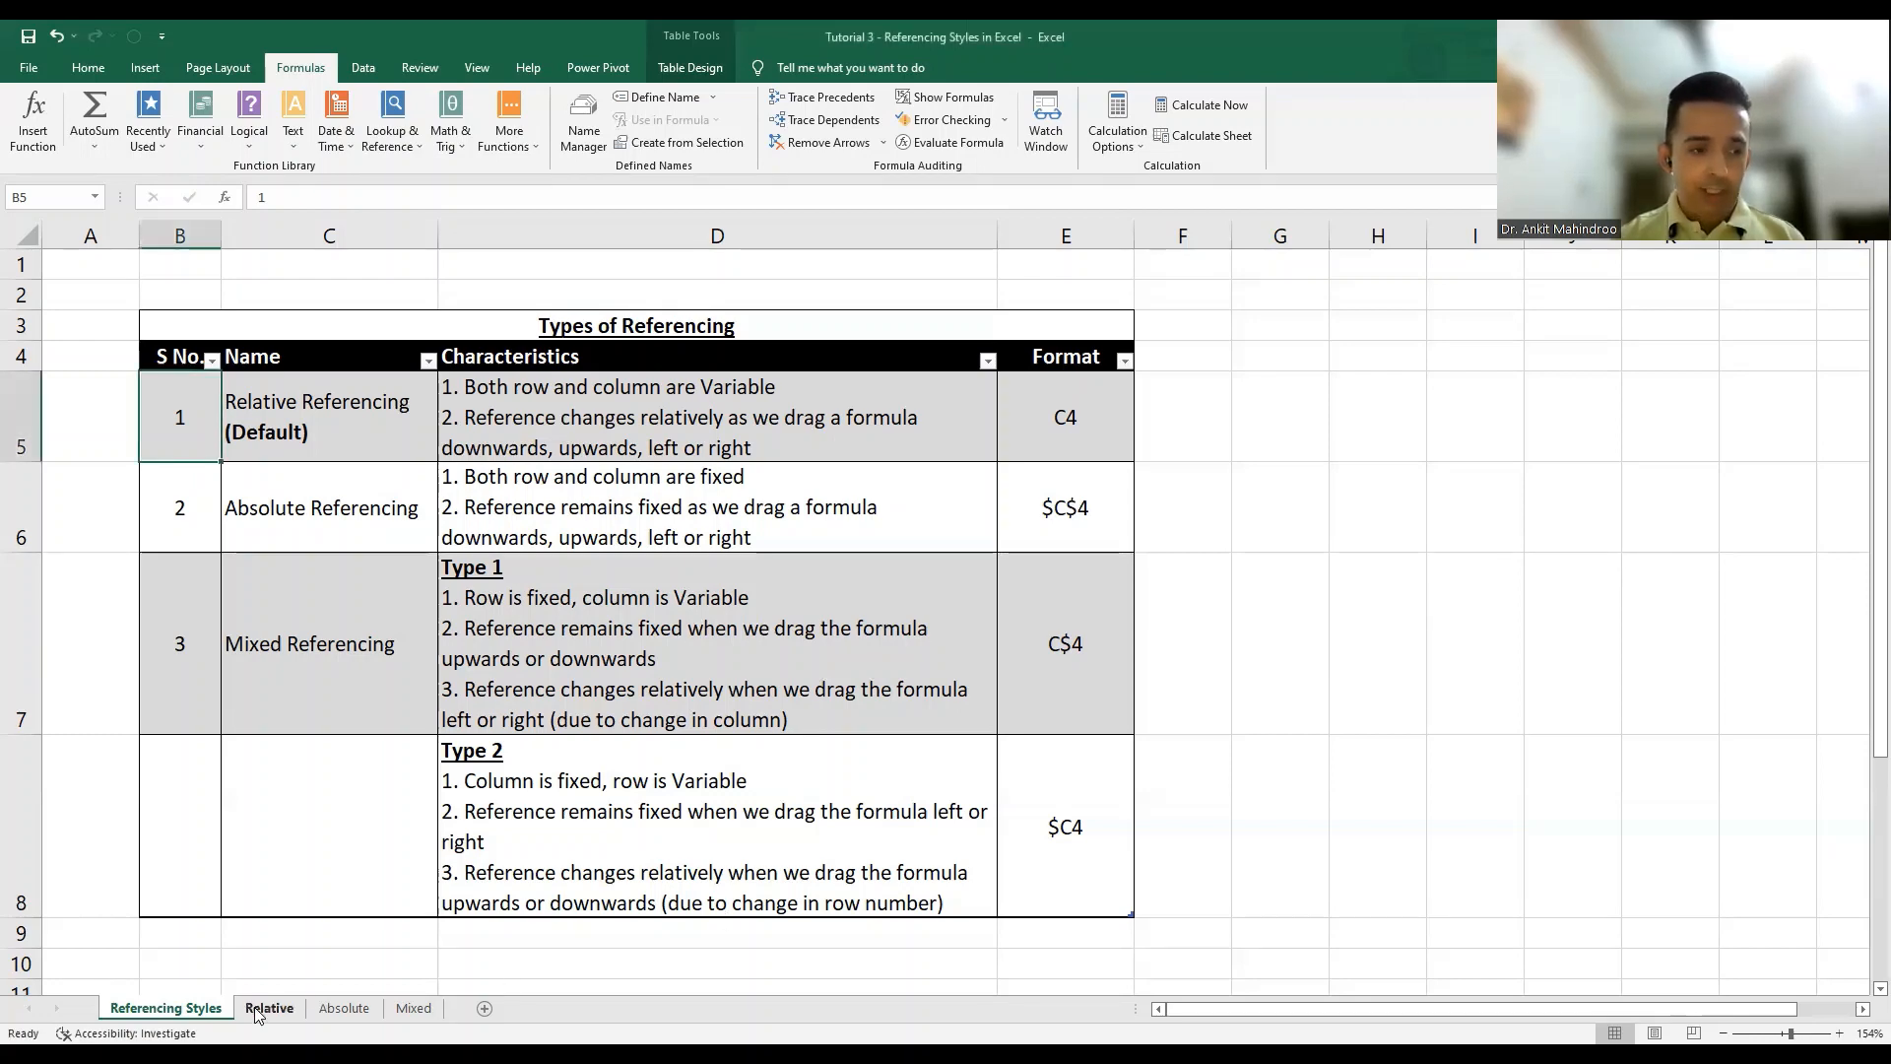
click(268, 1007)
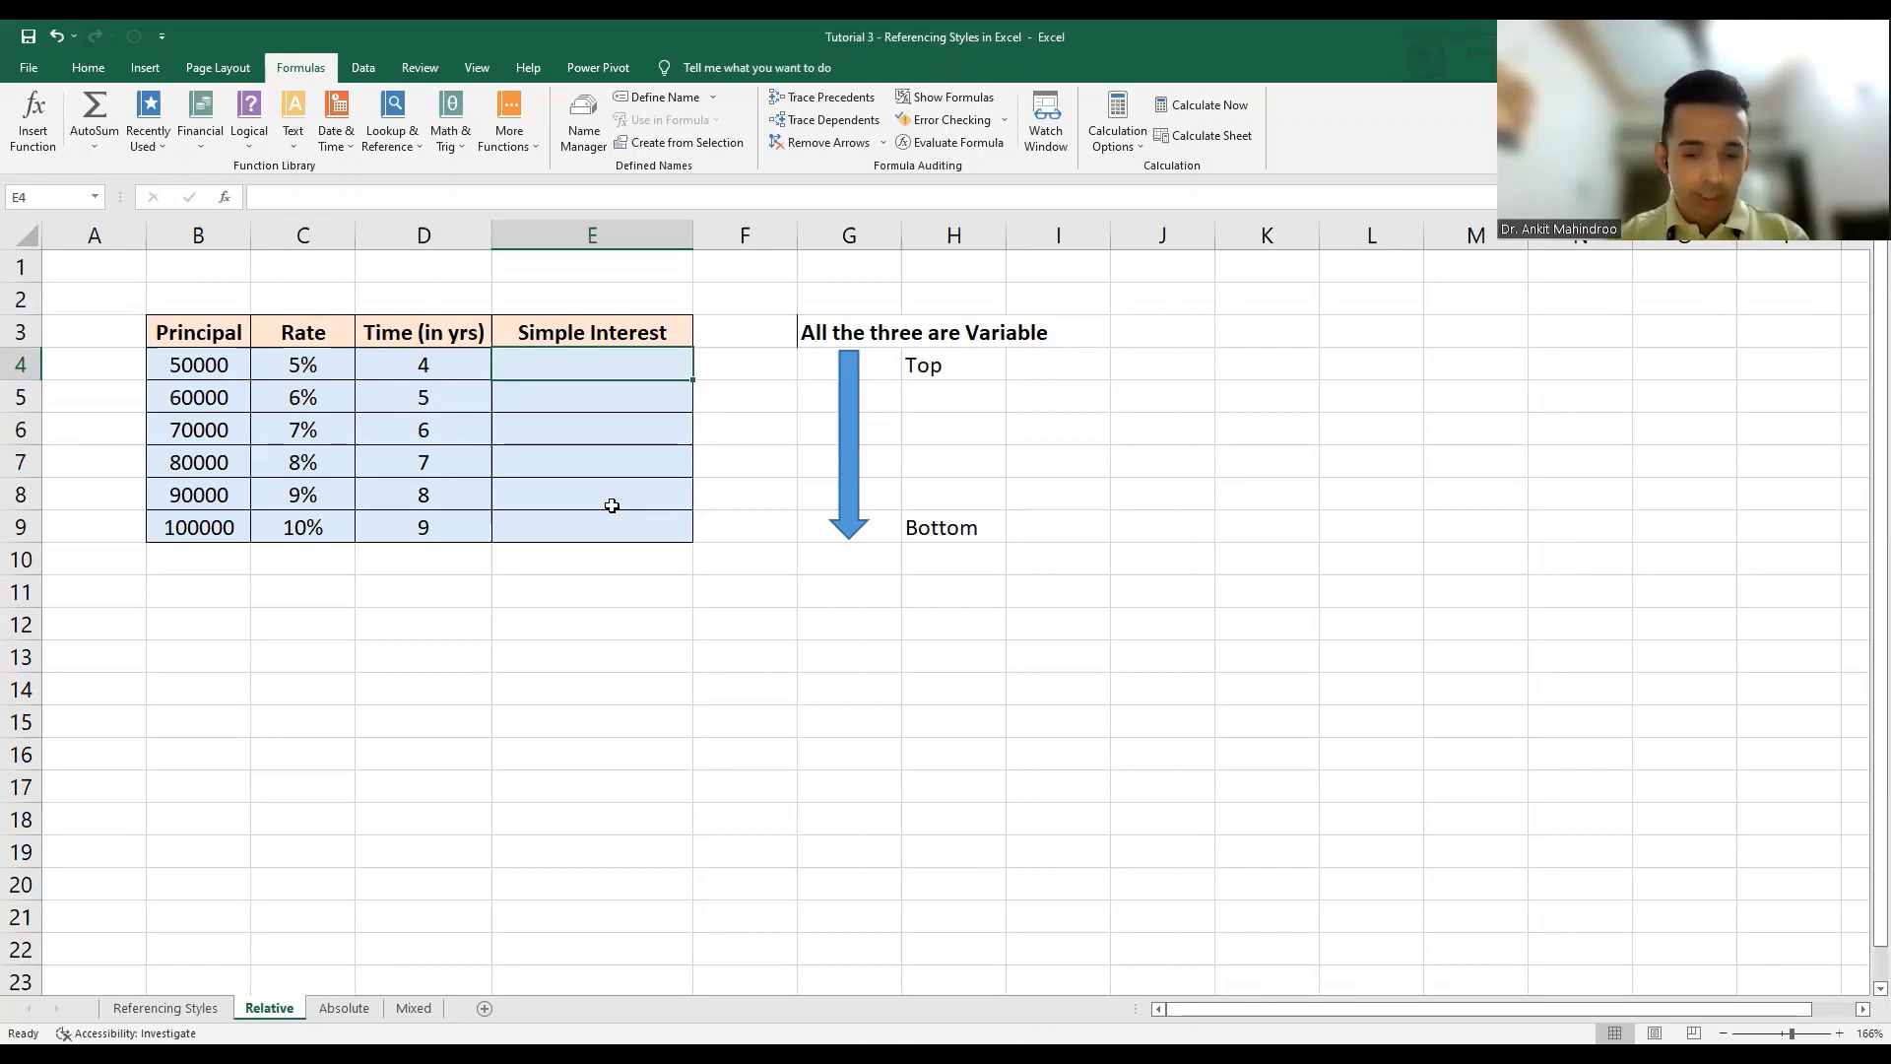
text(=)
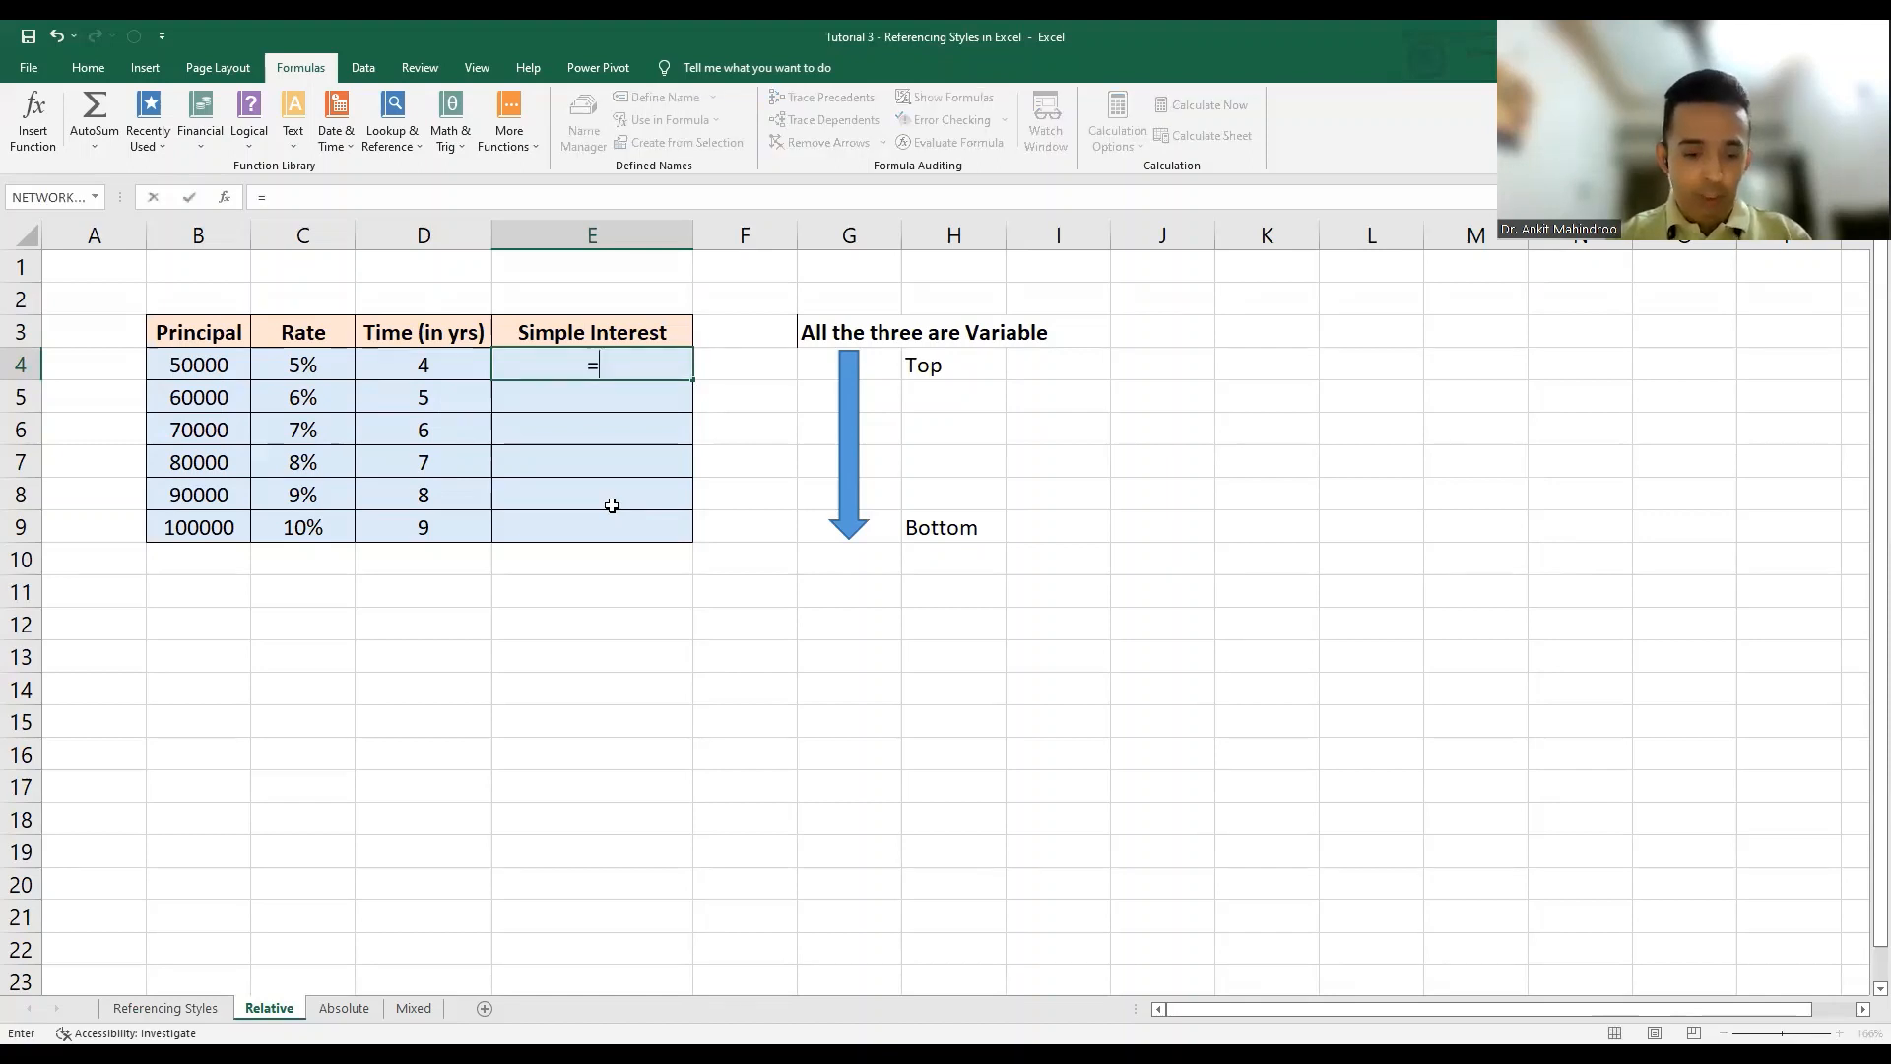
click(188, 359)
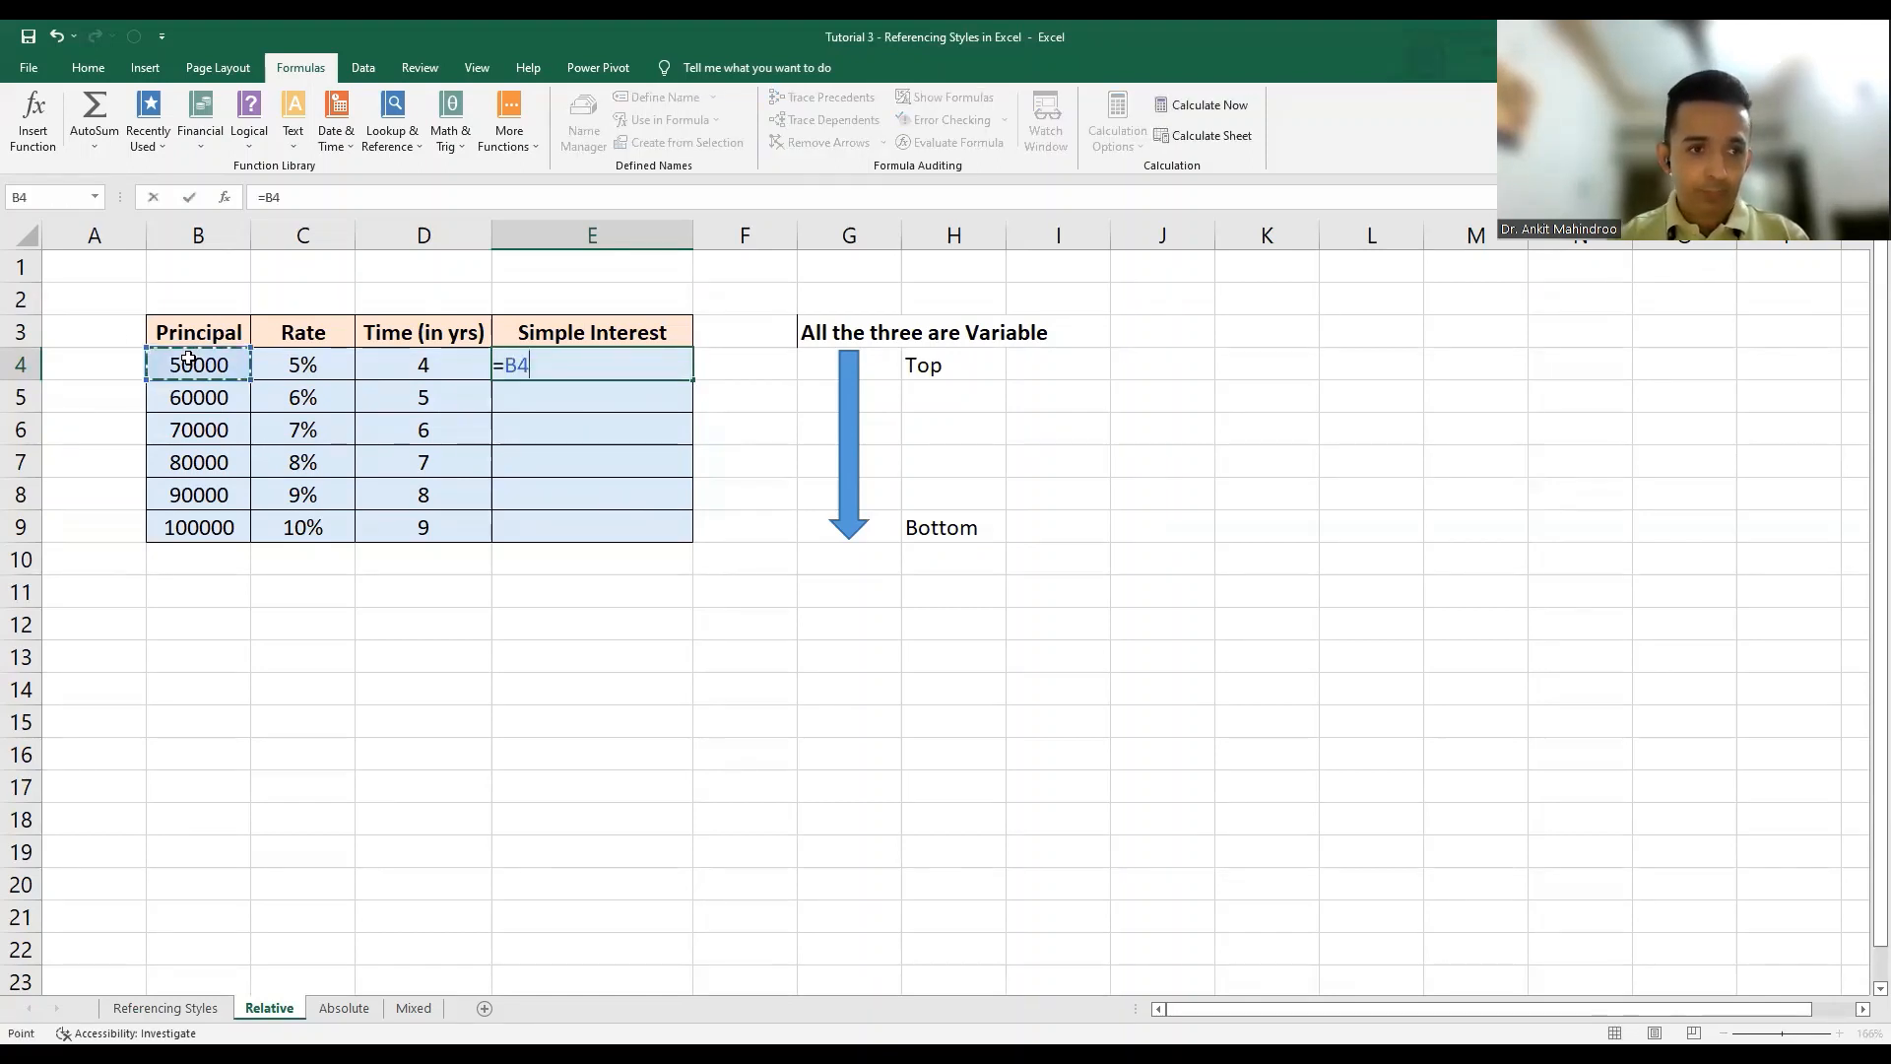
text(*)
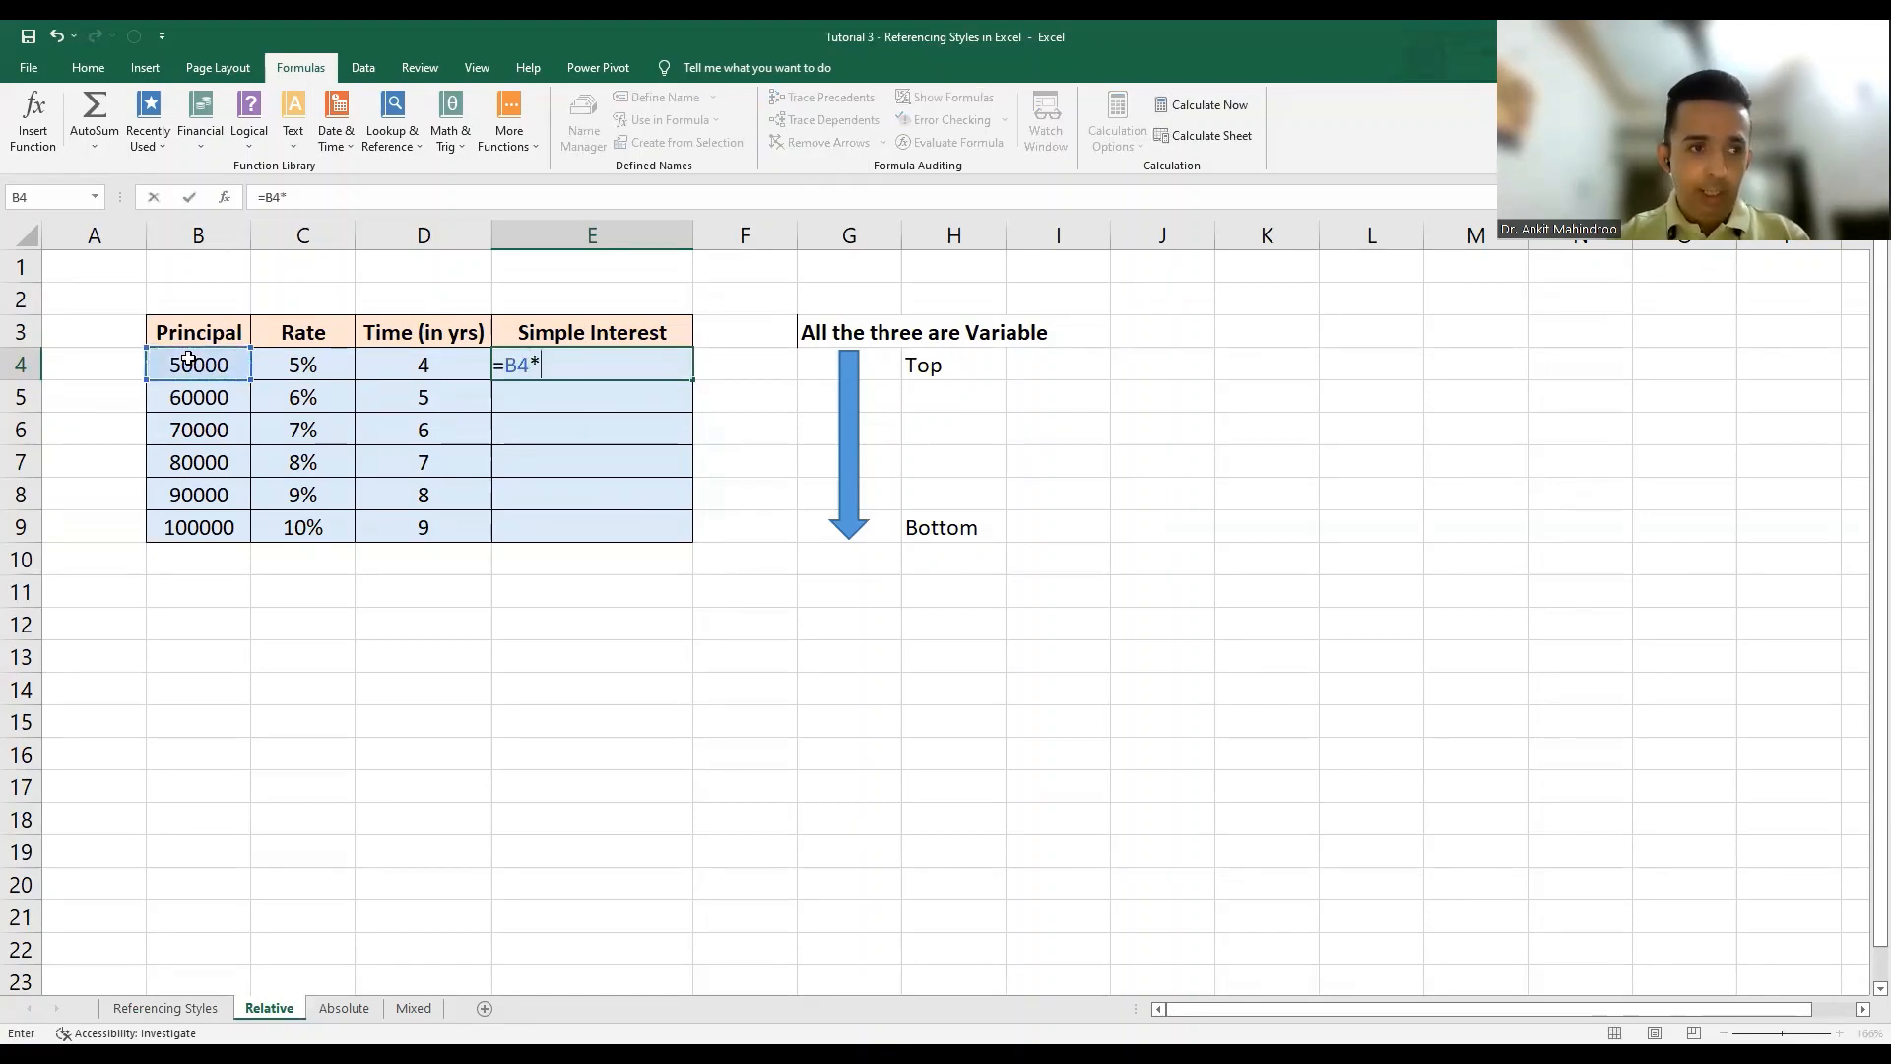
click(299, 365)
text(*)
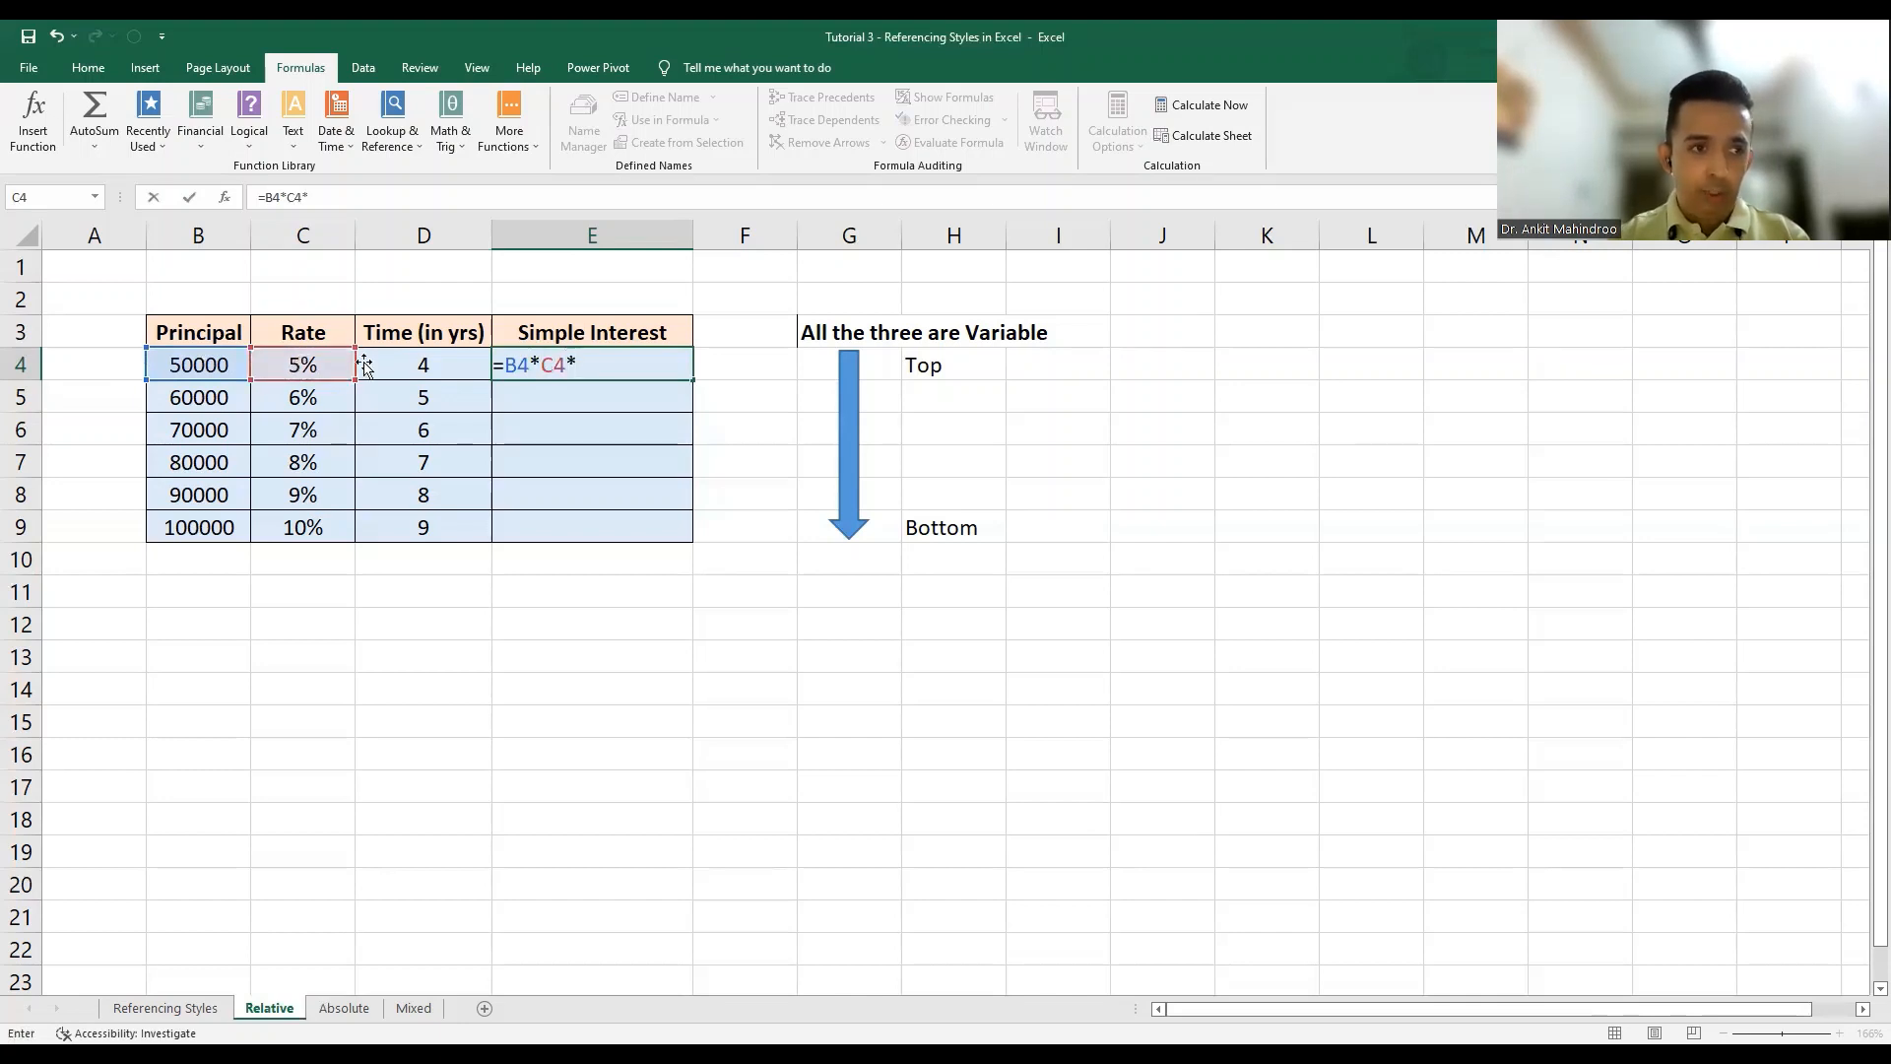
click(458, 361)
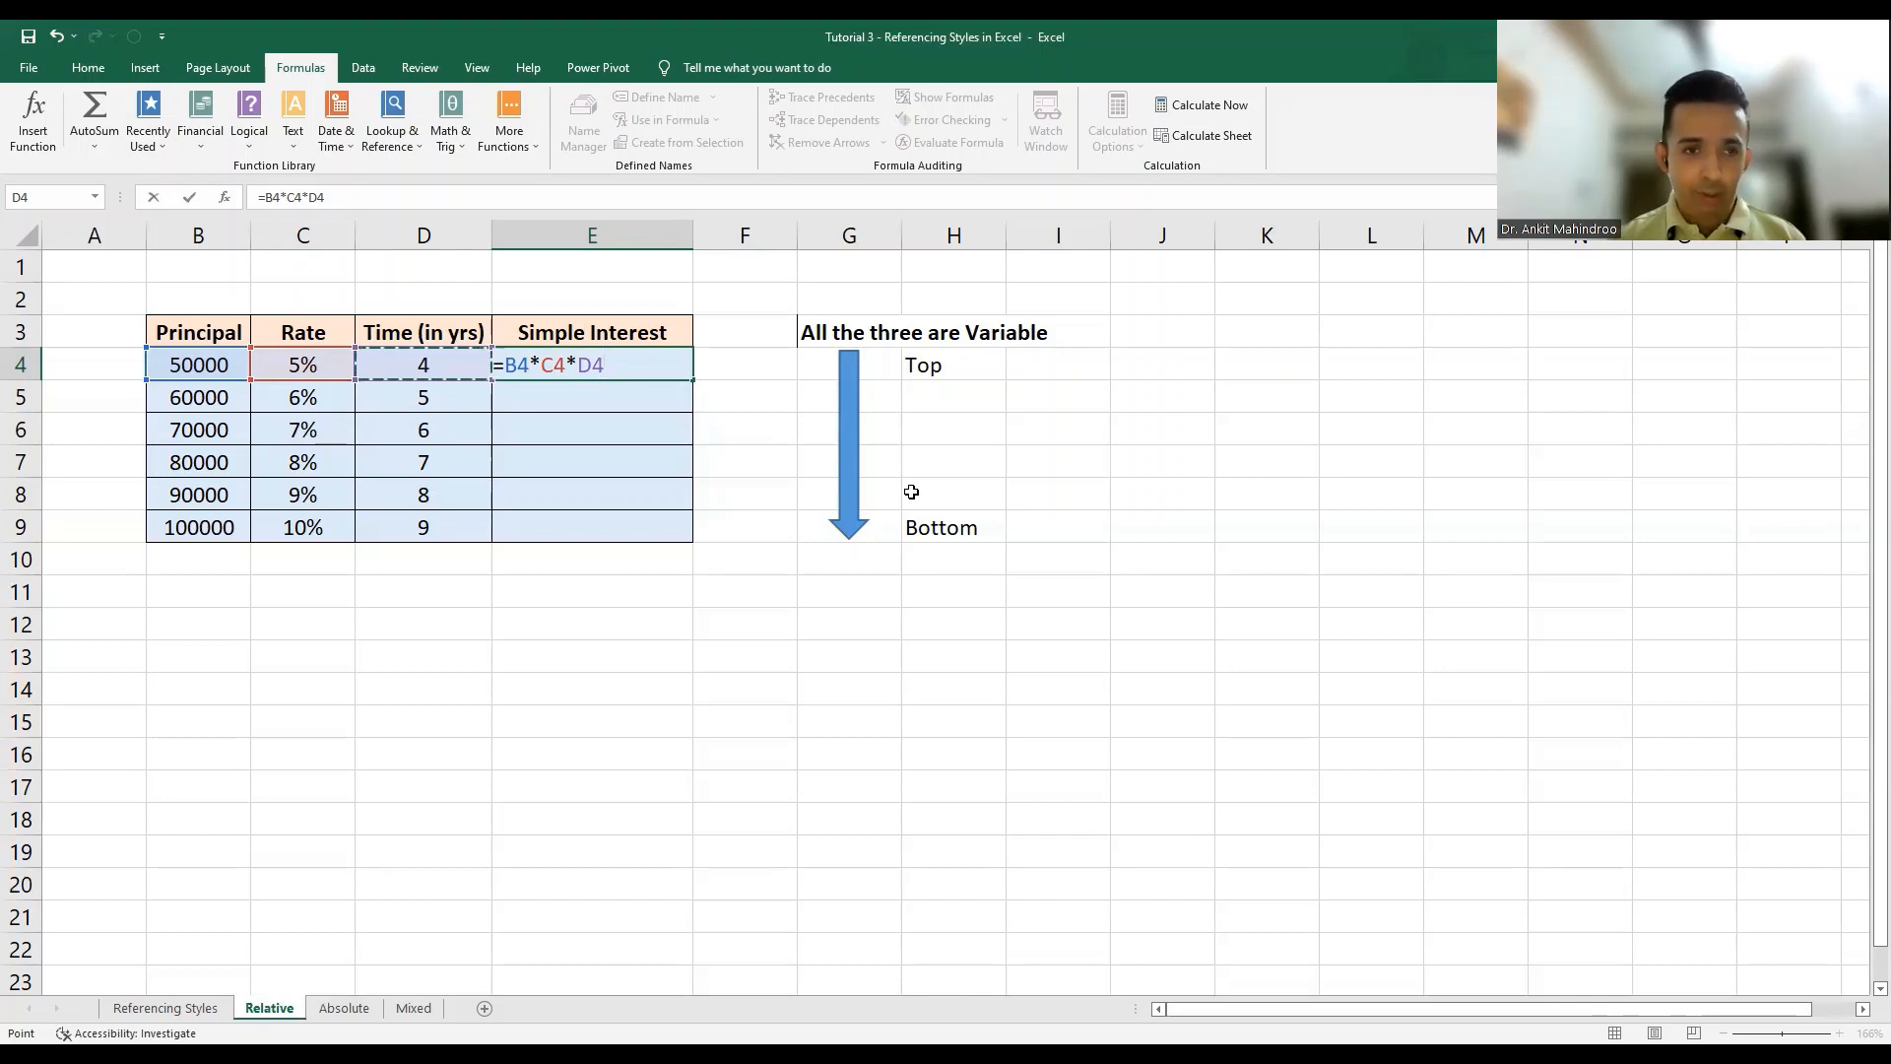
key(Return)
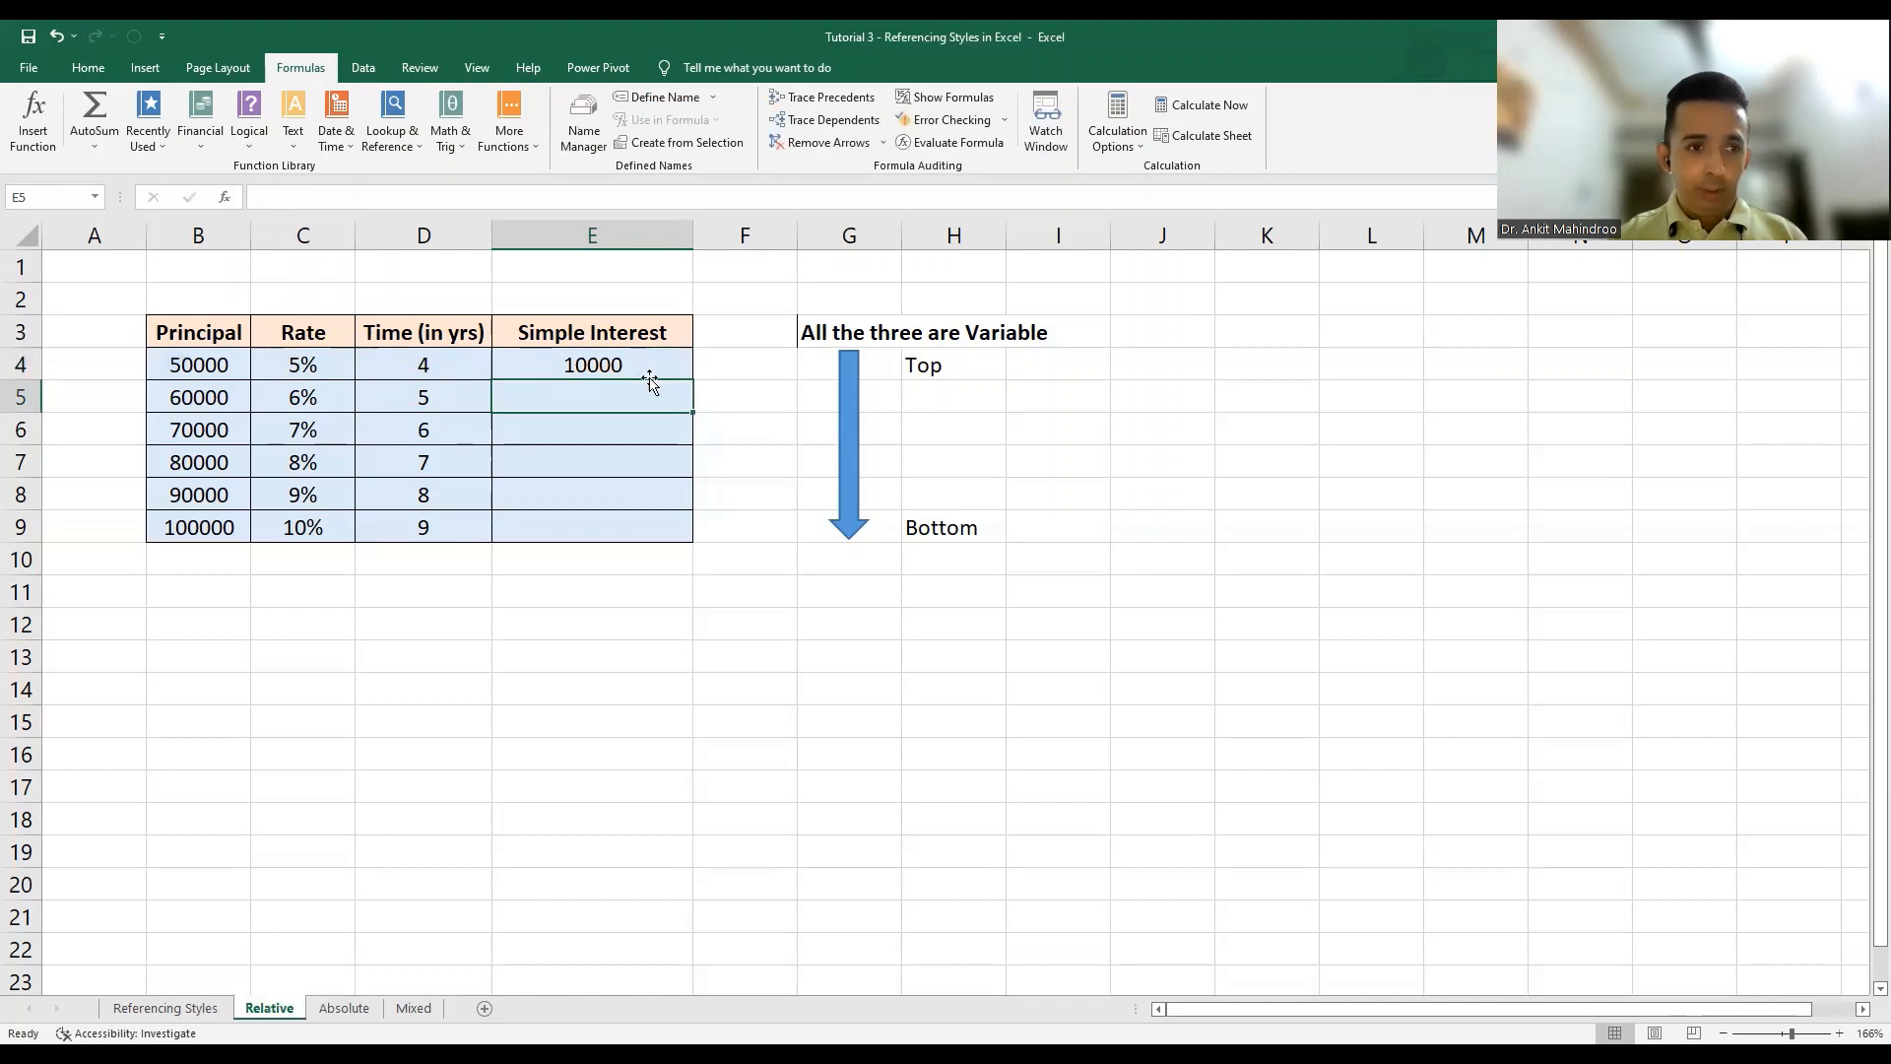
Fill the E4 formula down through E9, and temporarily display the sheet's formulas to check the relative references.
click(617, 368)
drag(692, 380, 697, 530)
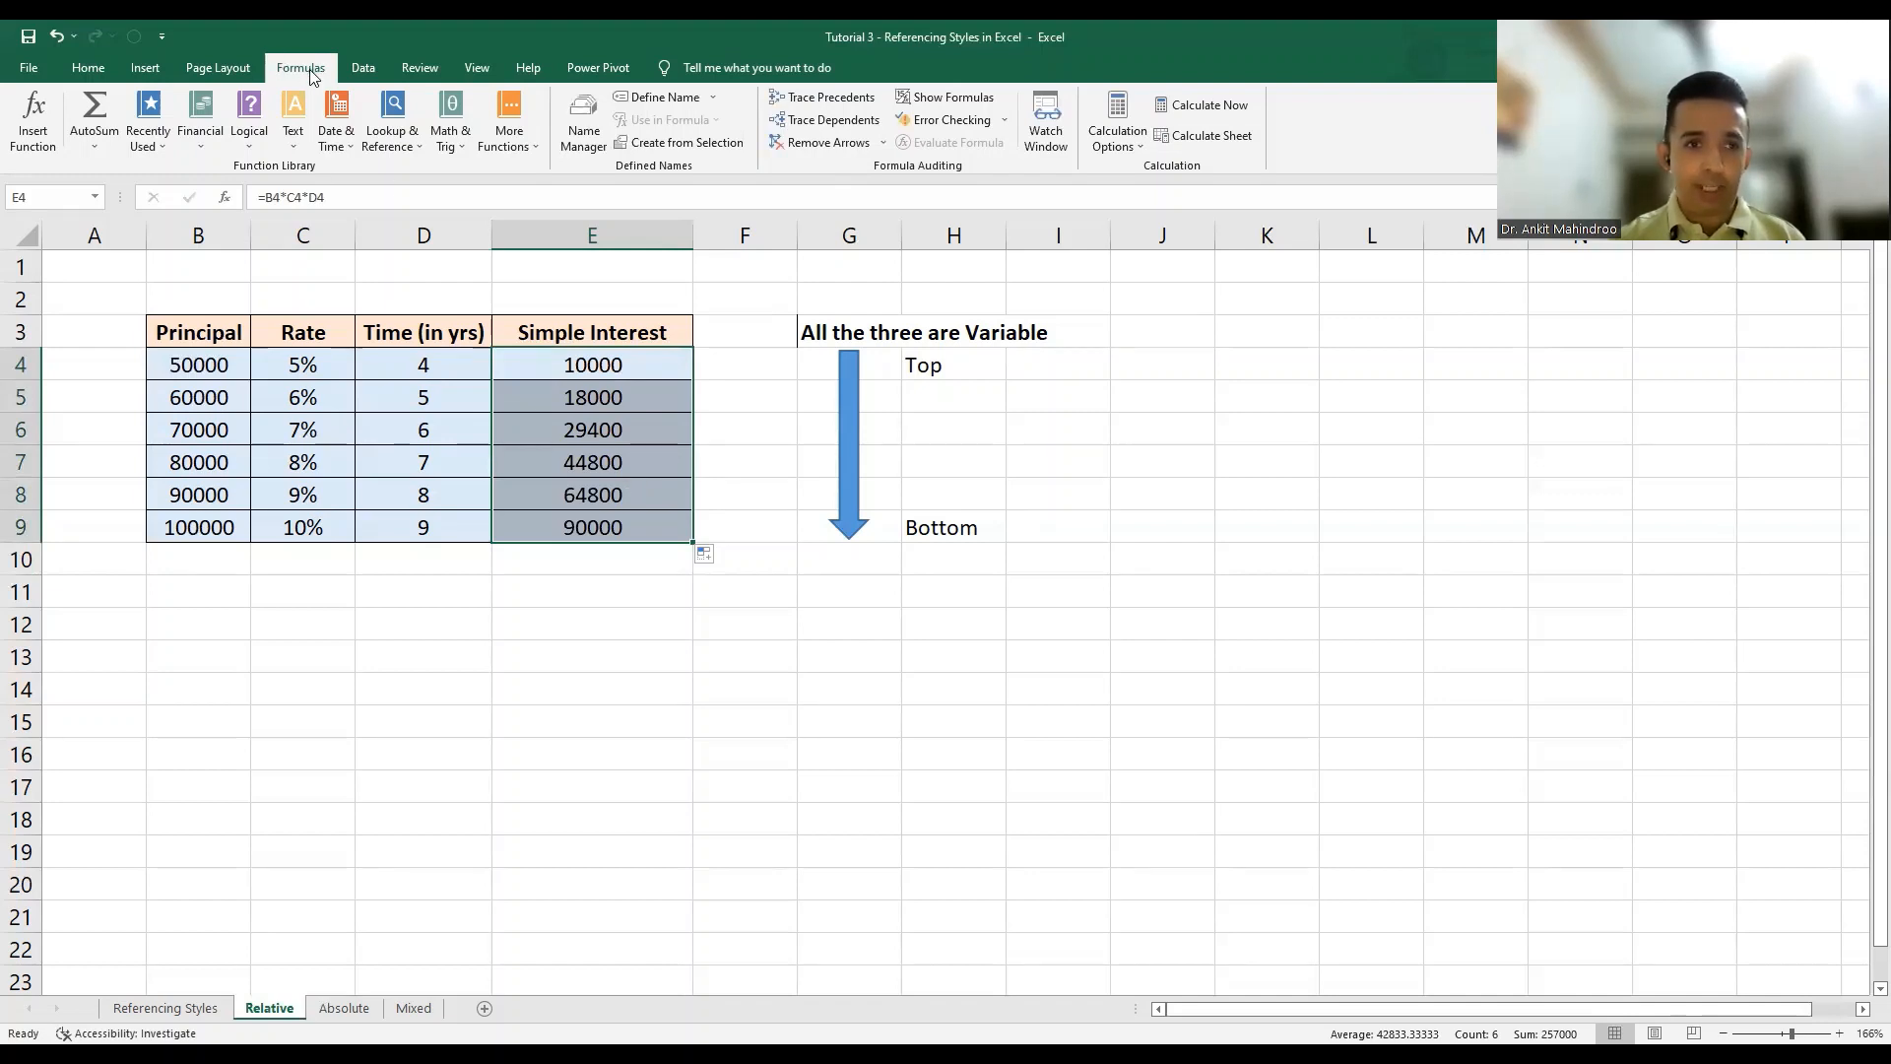
click(970, 99)
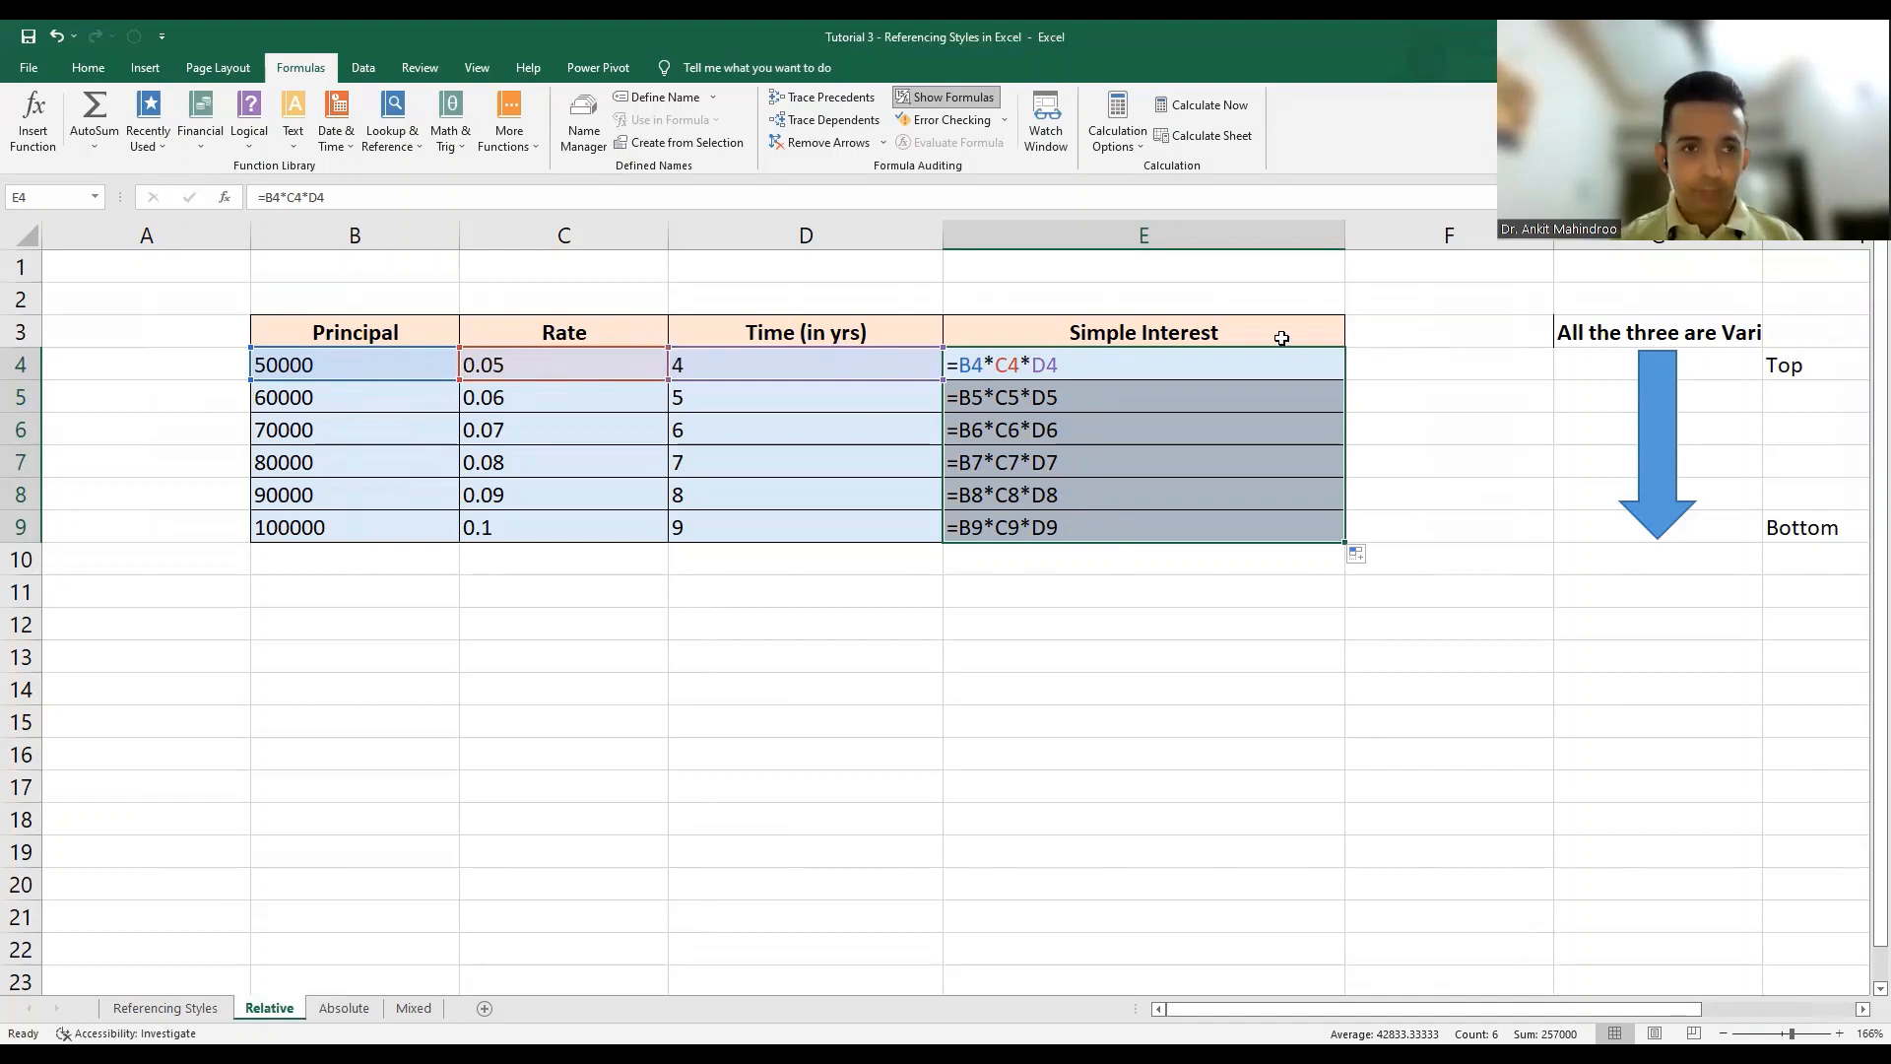
click(943, 100)
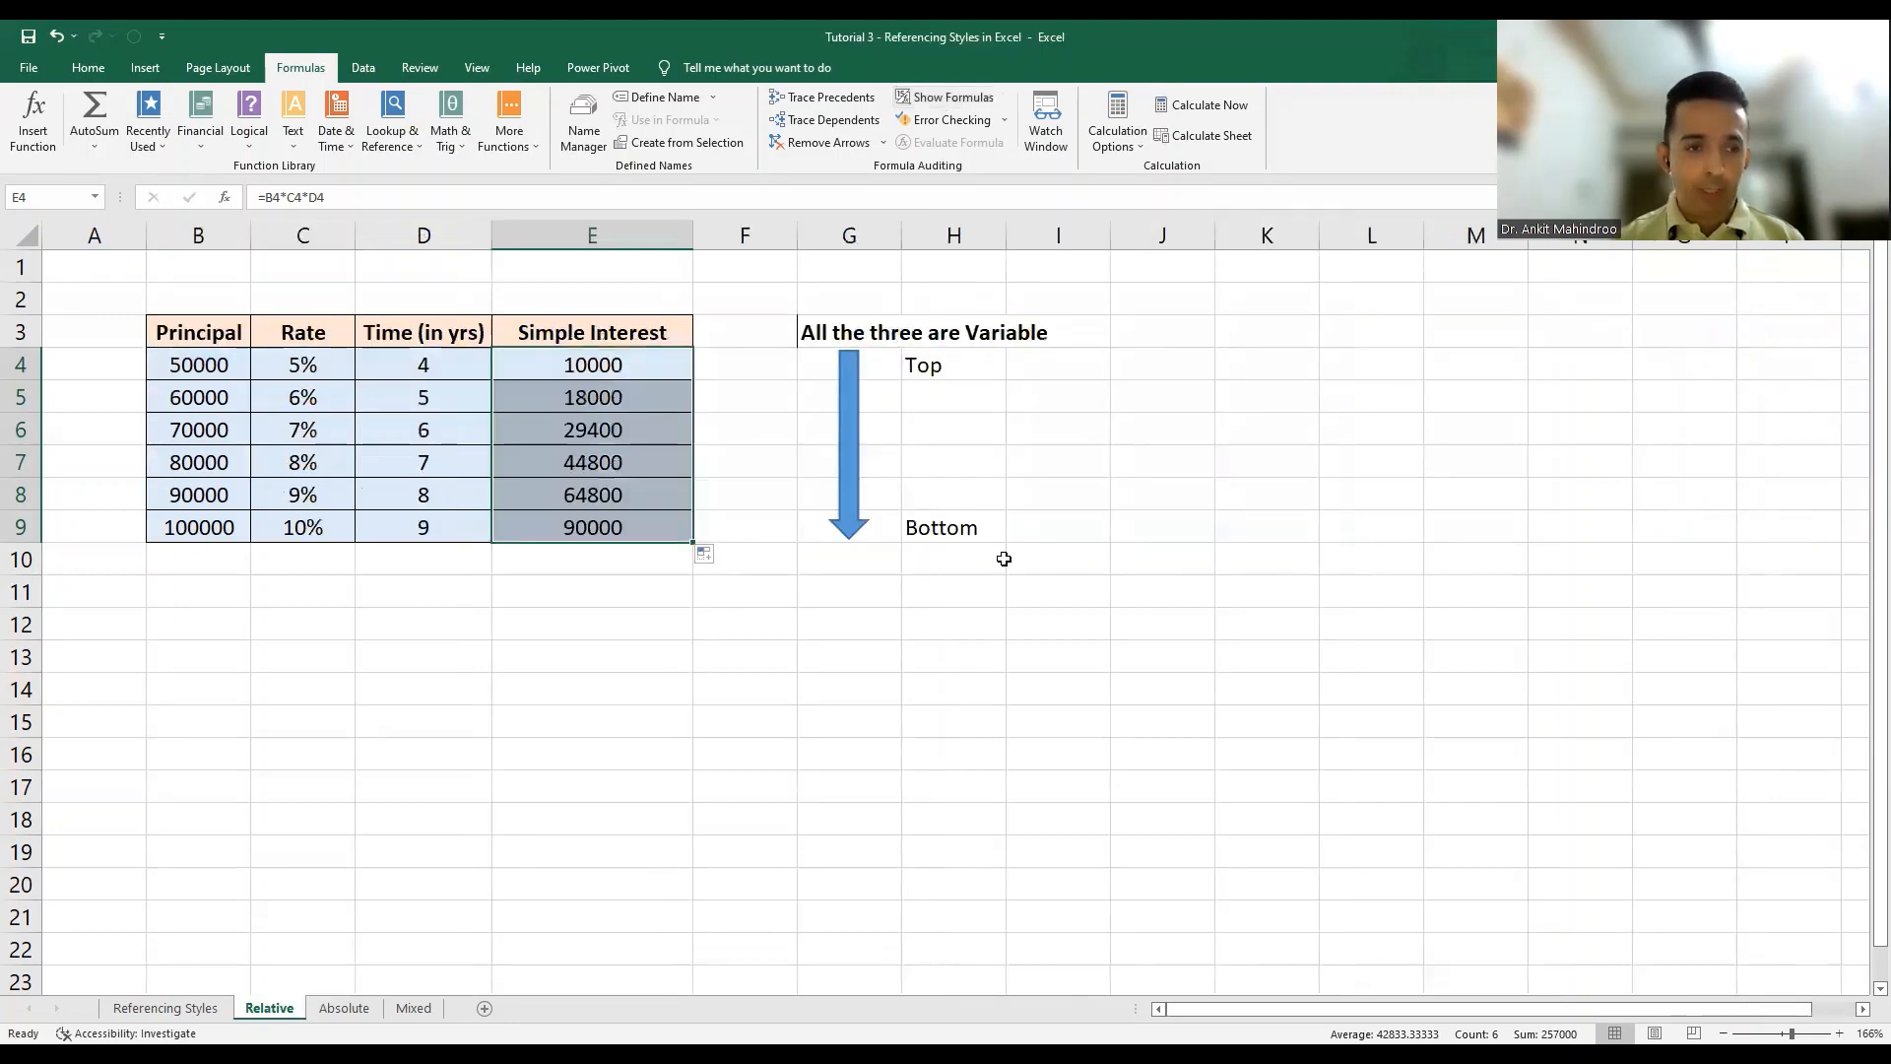
click(670, 729)
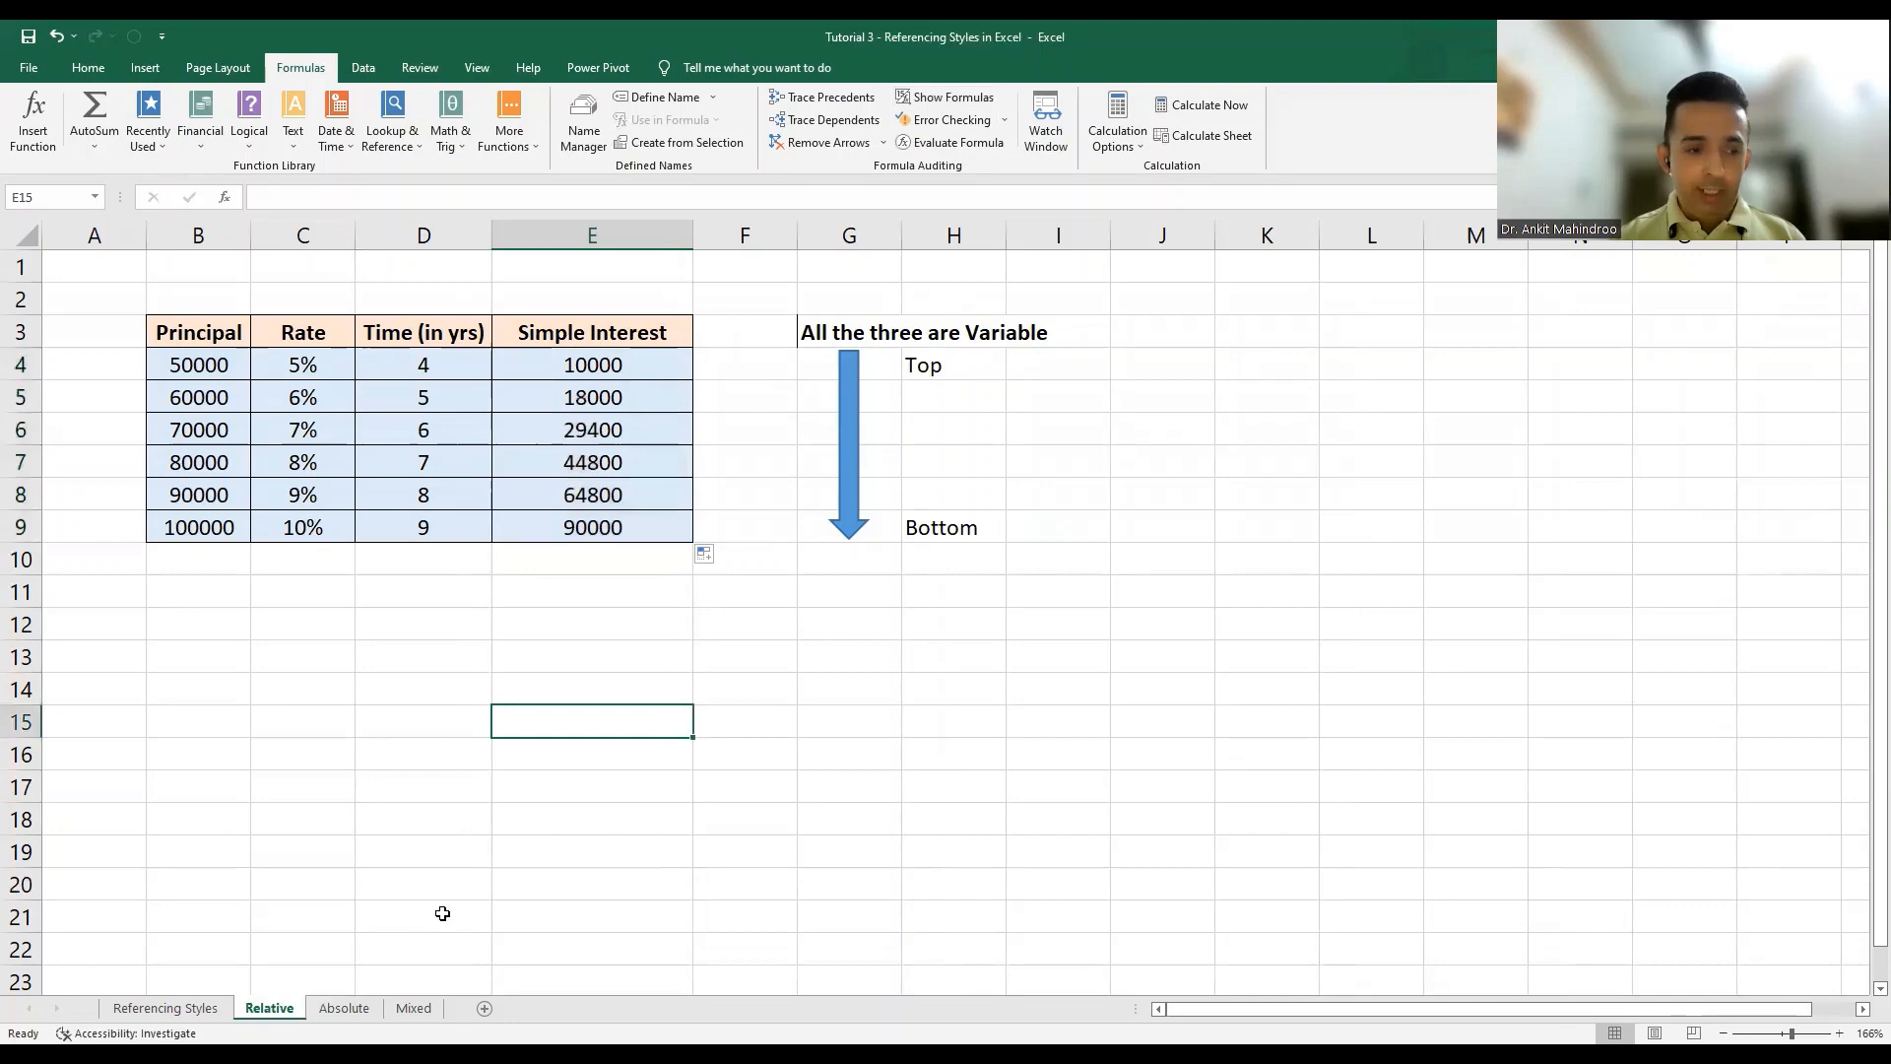
On the Absolute sheet, enter =B6*$C$2*C6 in cell D6, with the rate of interest as an absolute reference.
click(343, 1008)
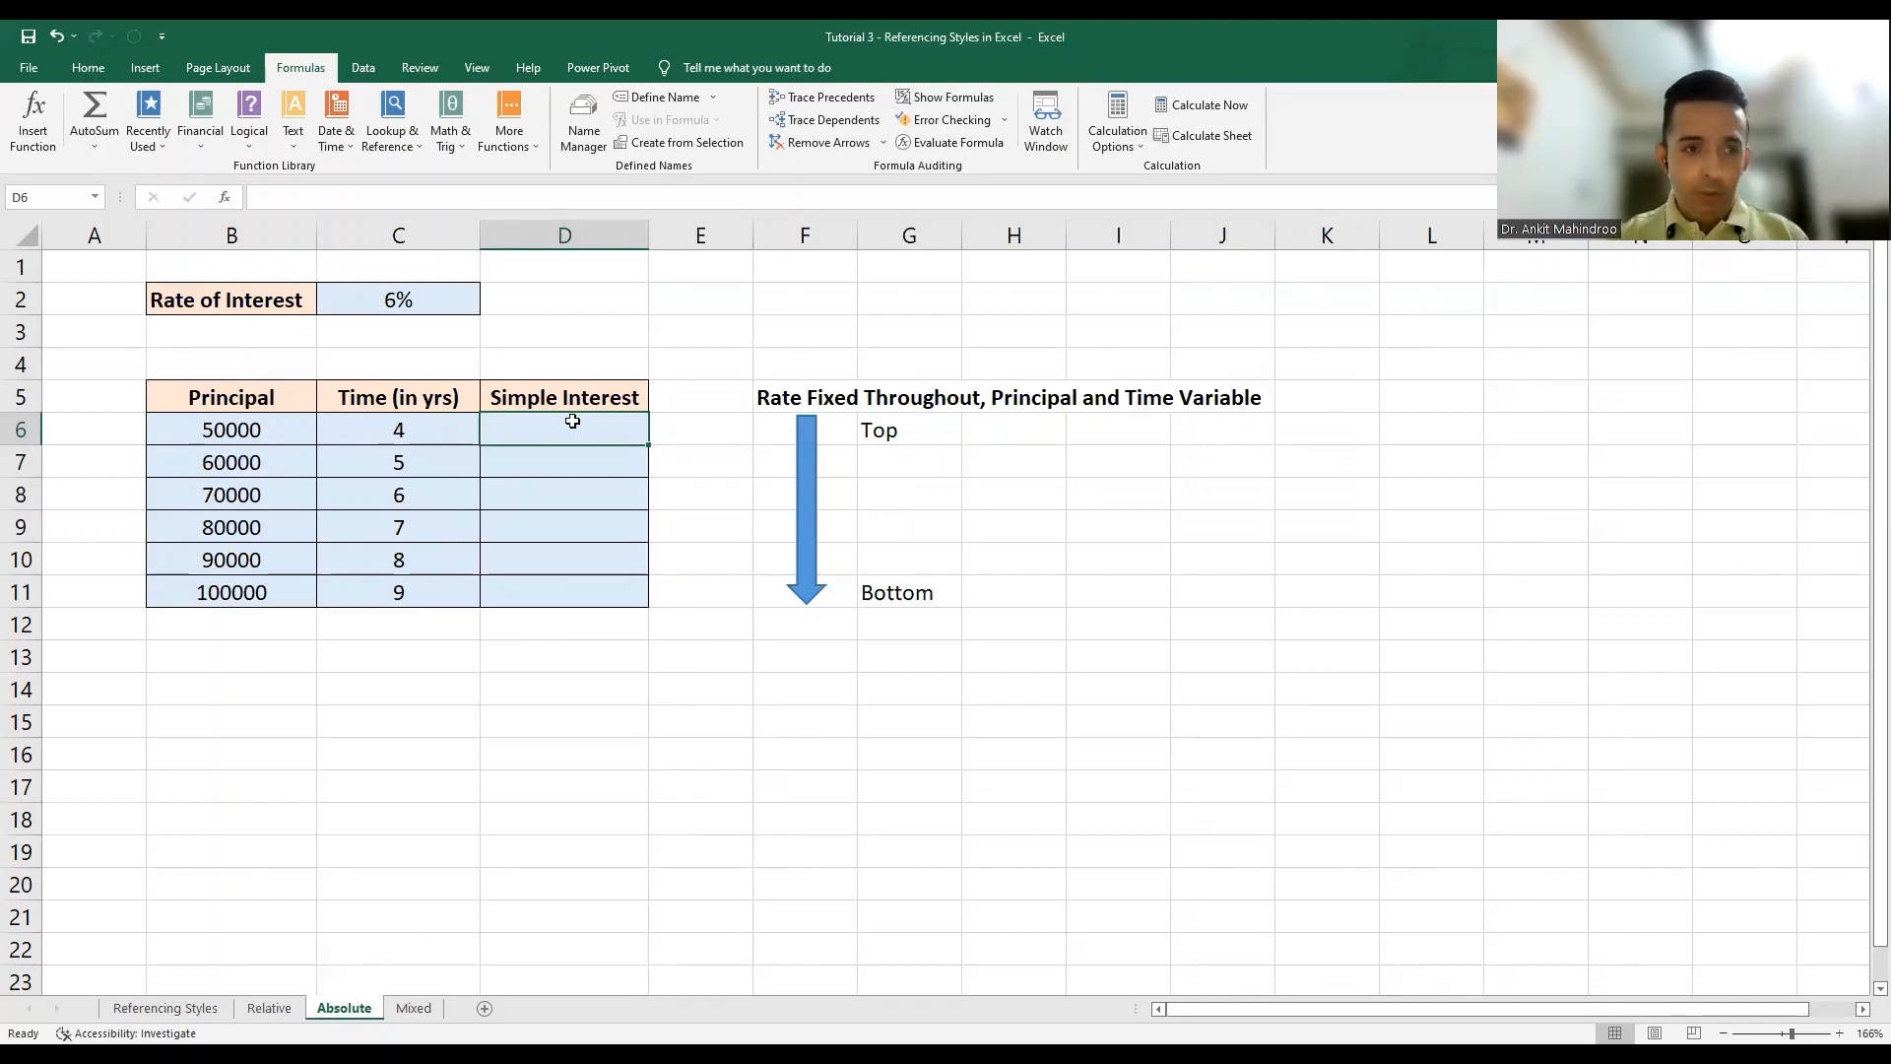
text(=)
click(240, 433)
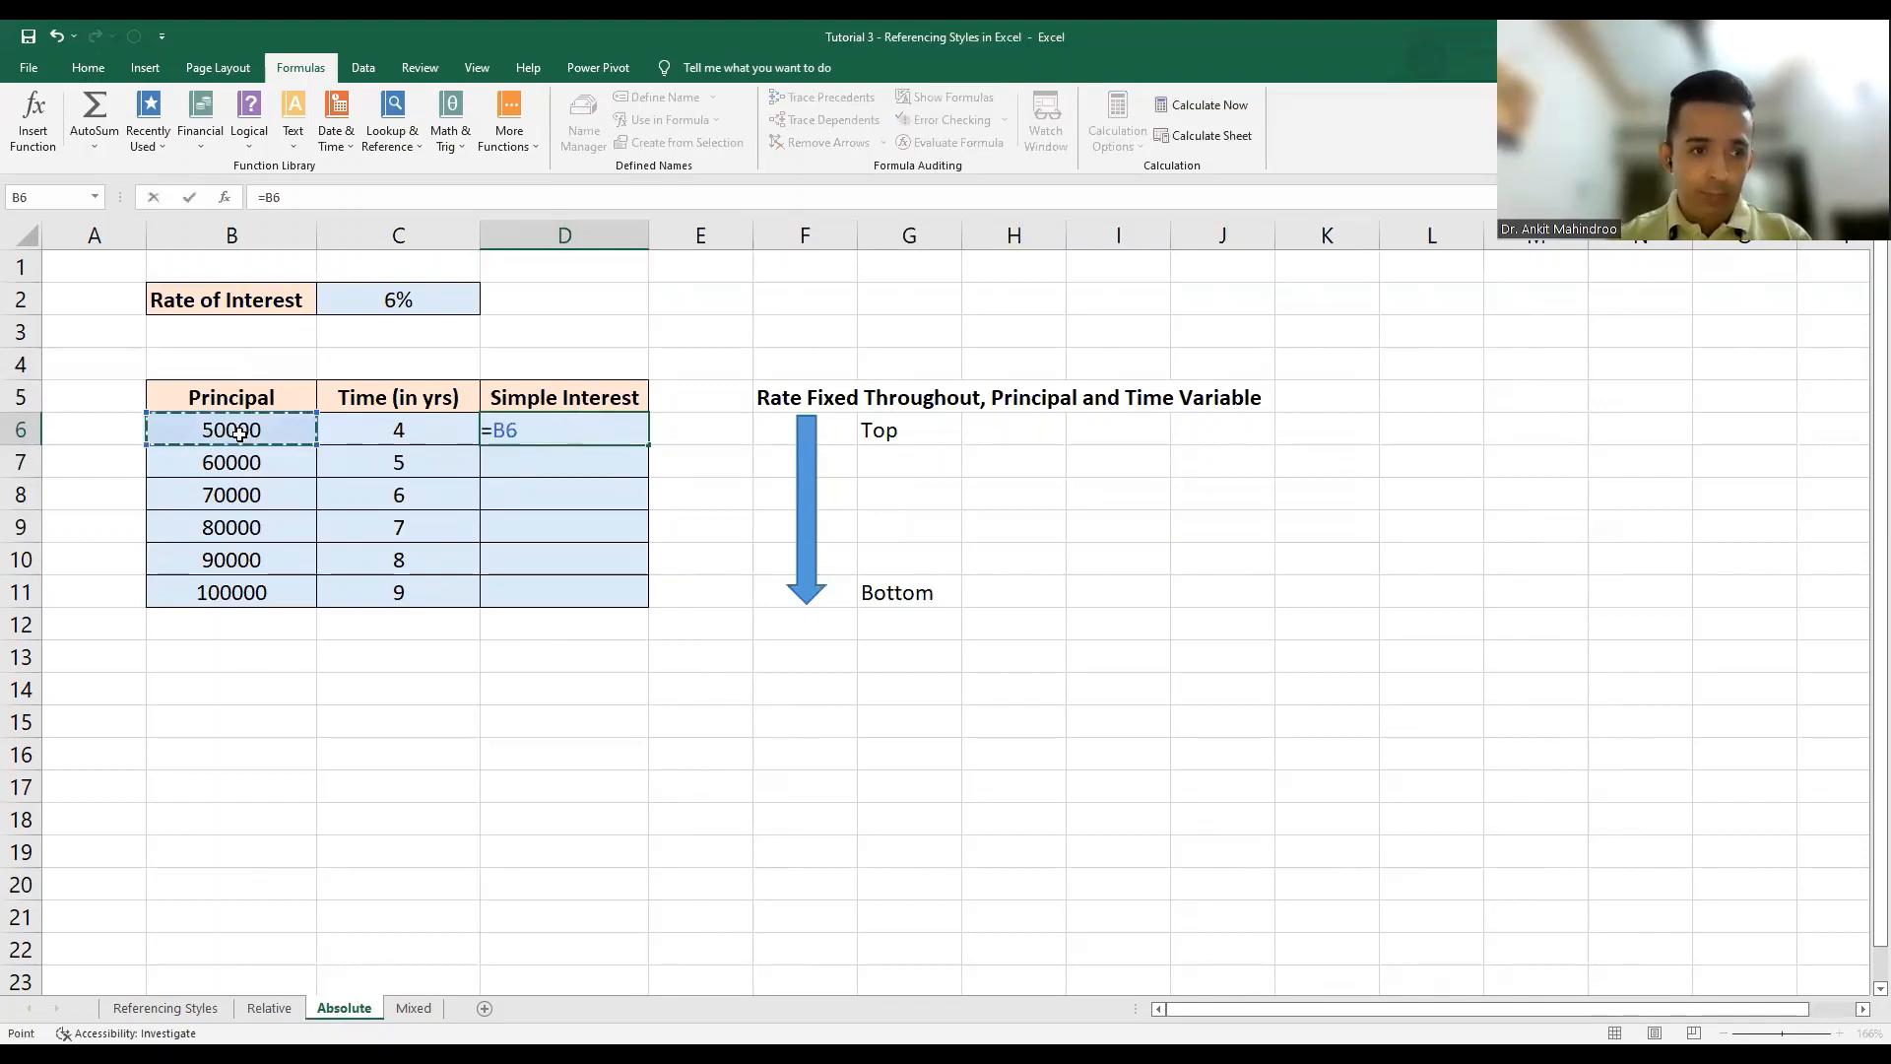
text(*)
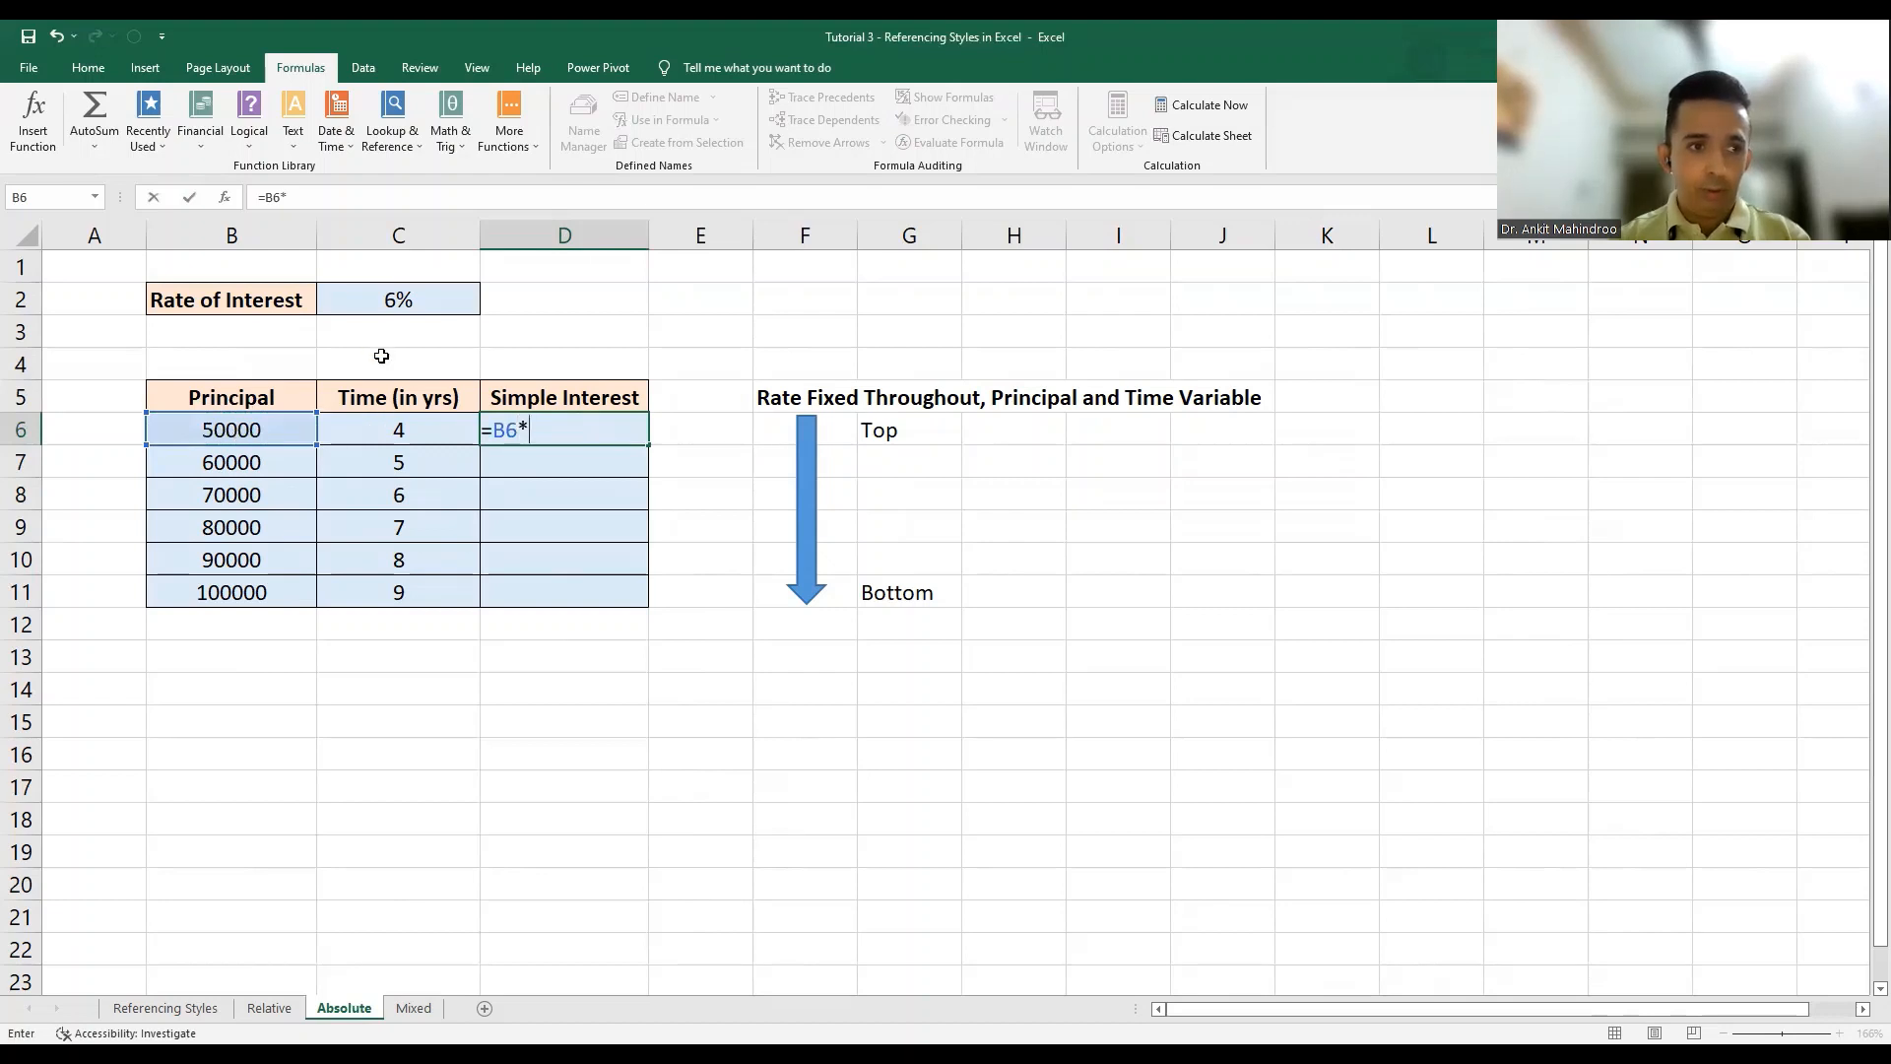
click(393, 302)
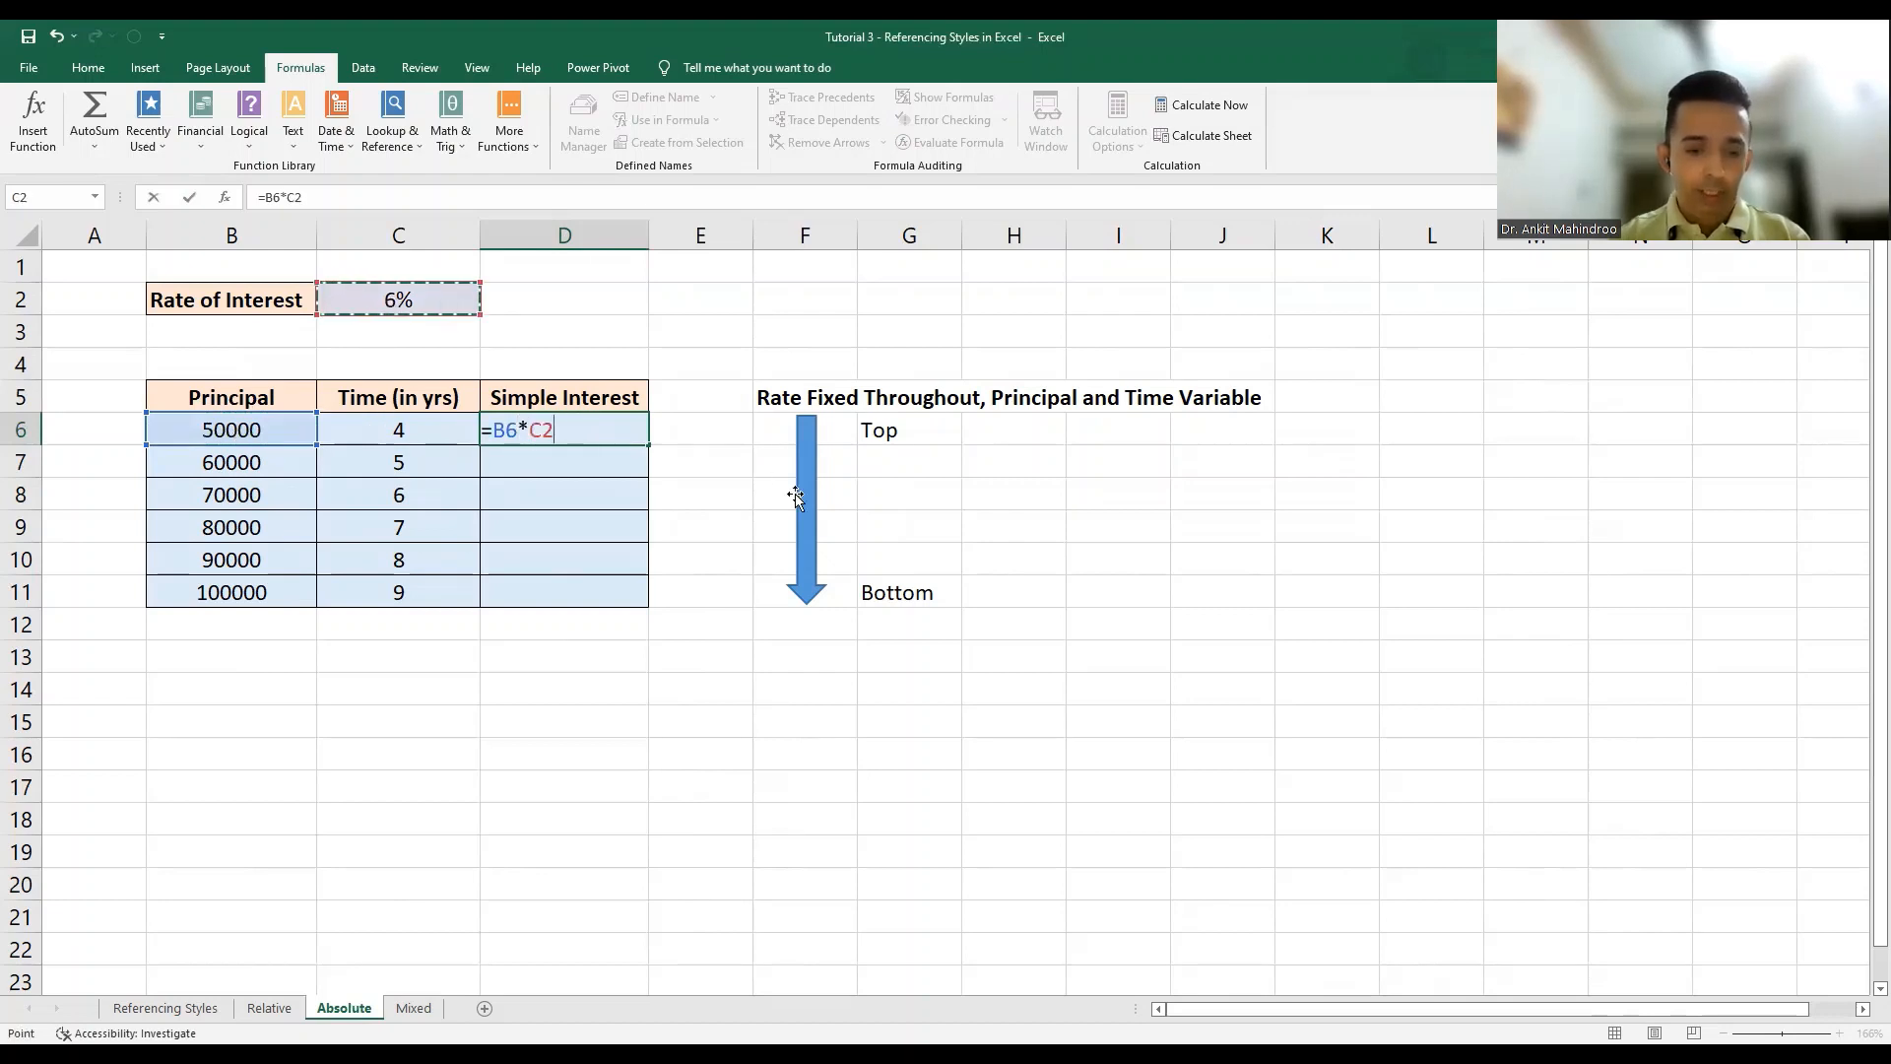
text(*)
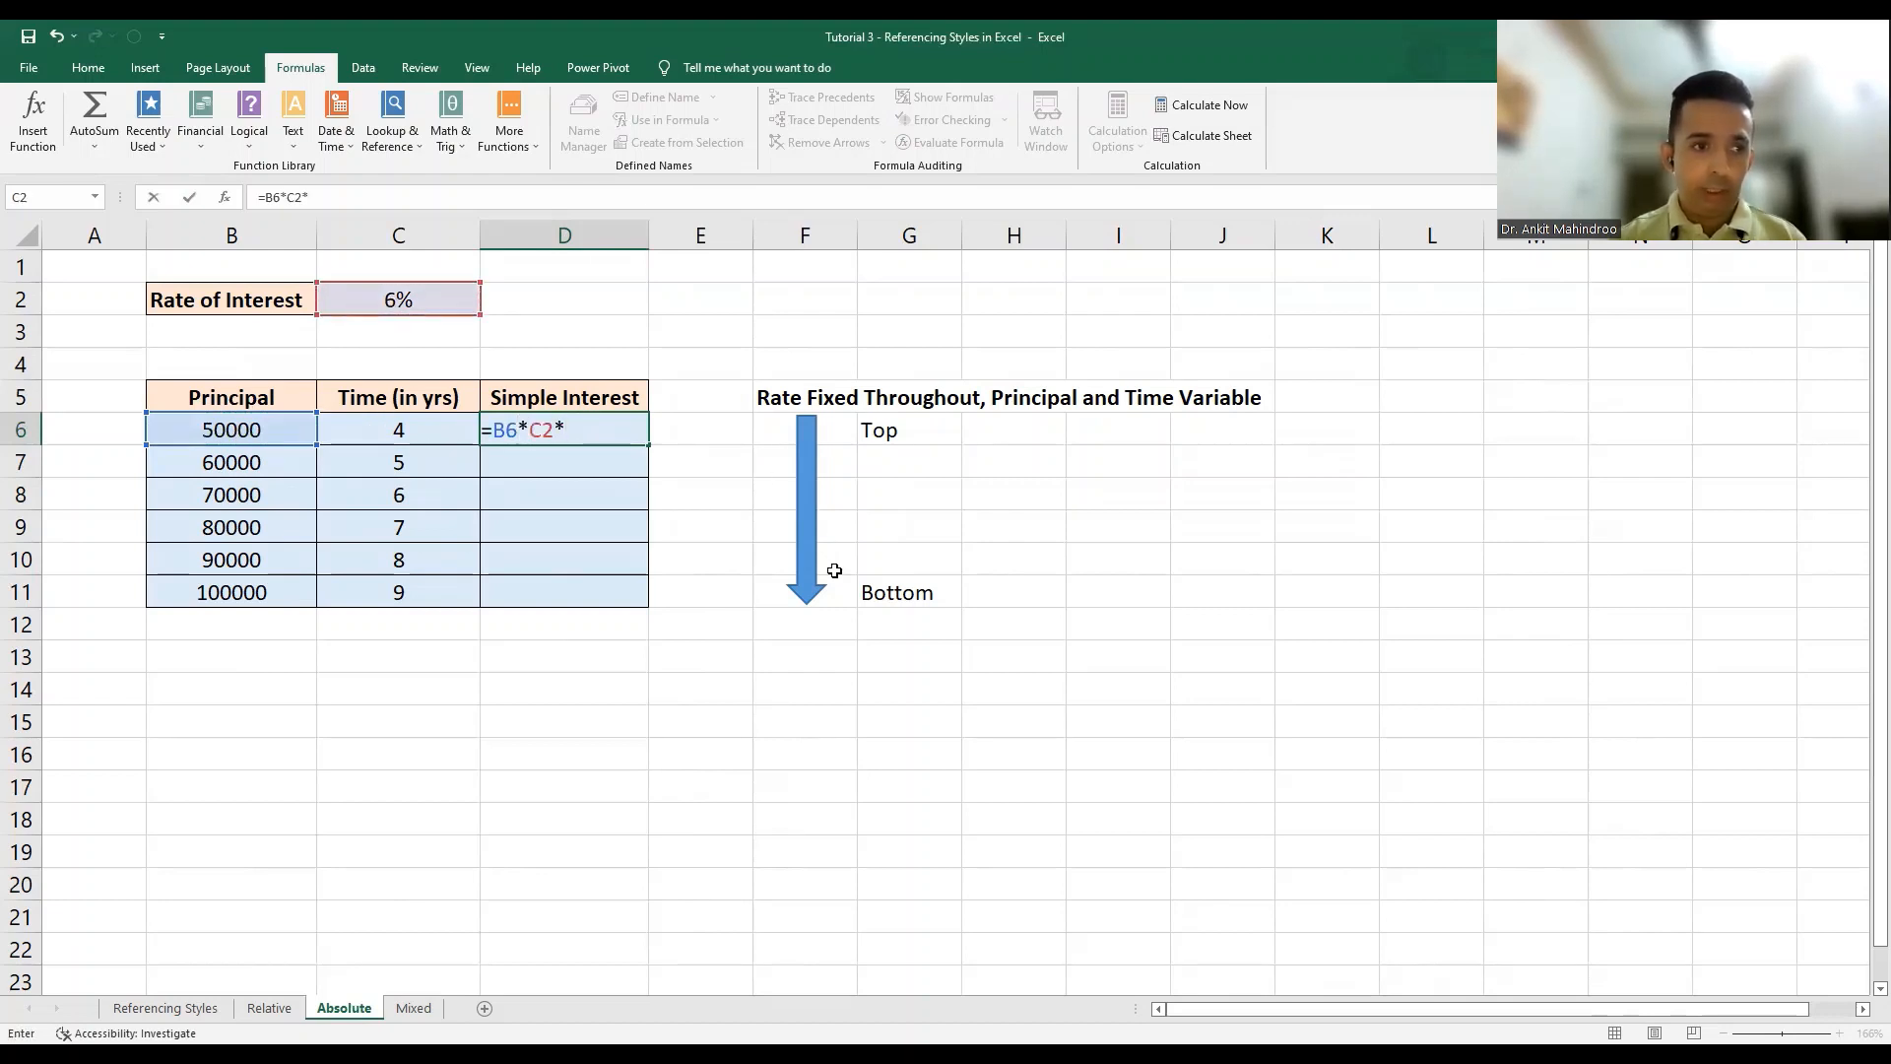
click(406, 436)
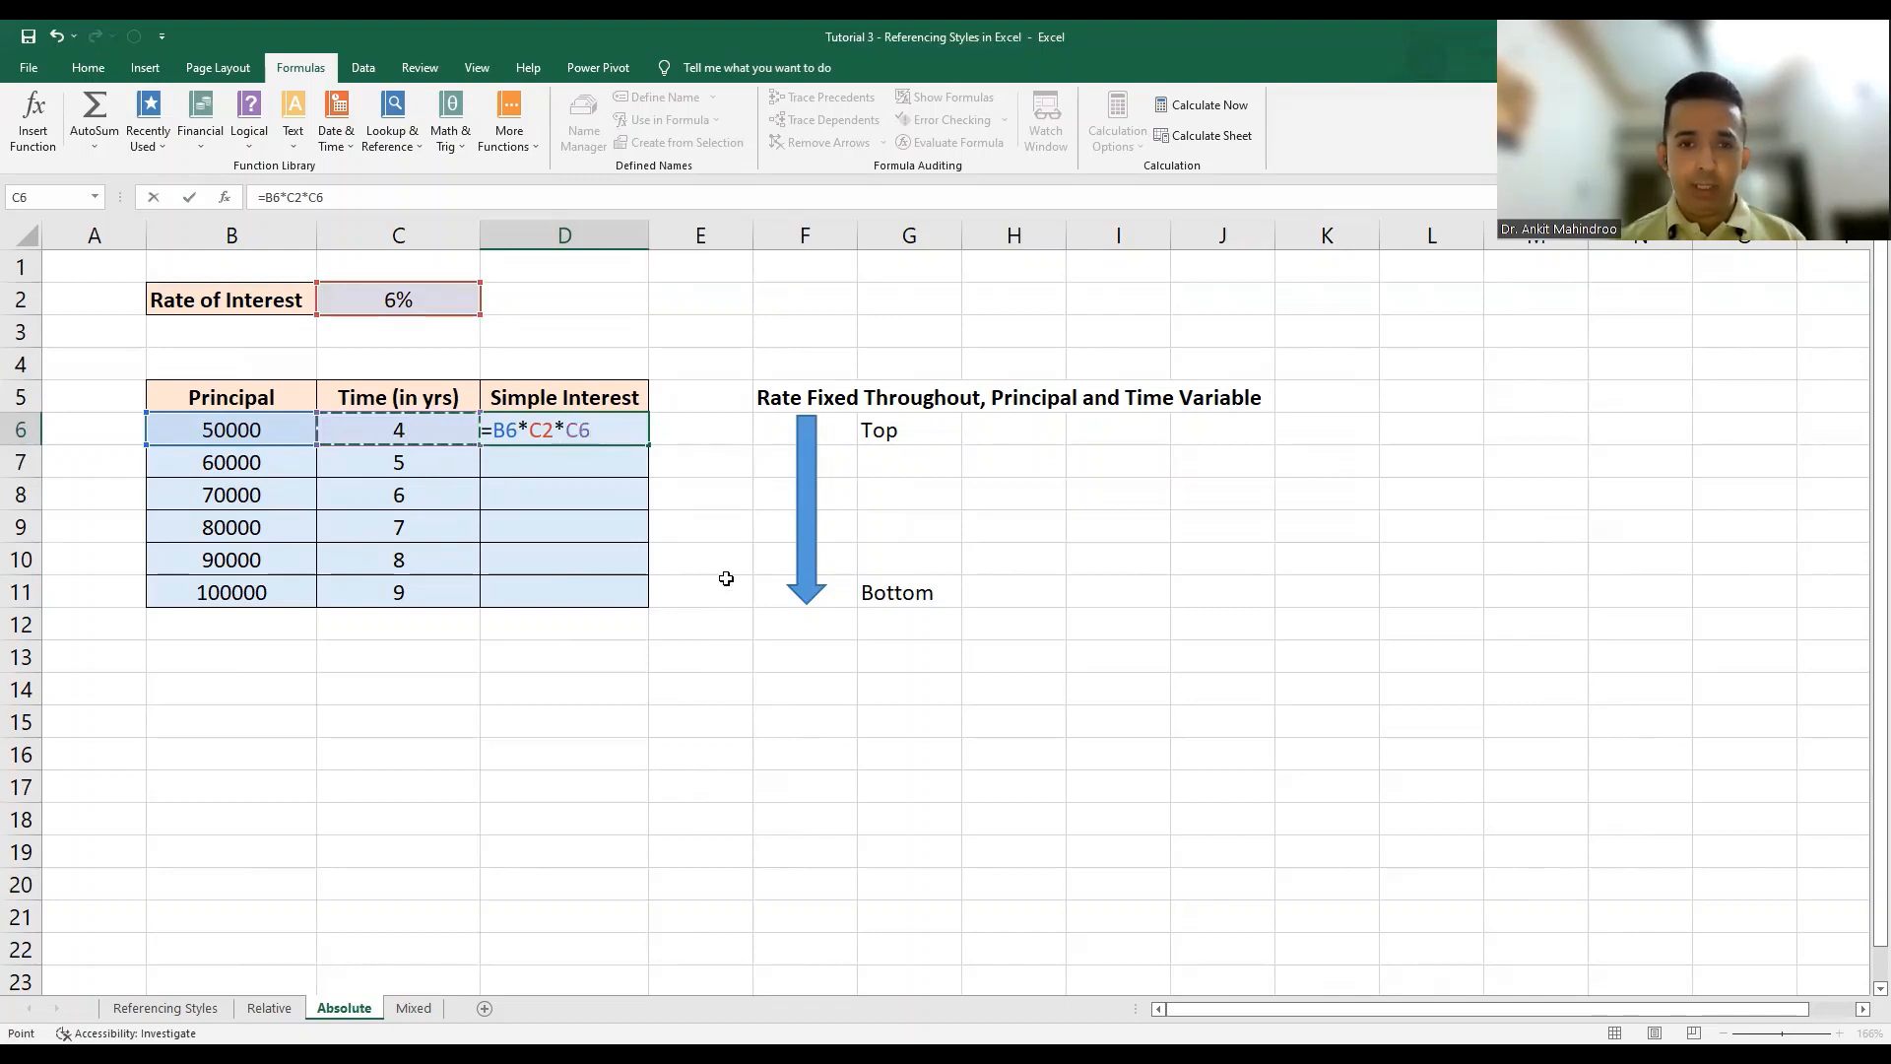
double_click(537, 430)
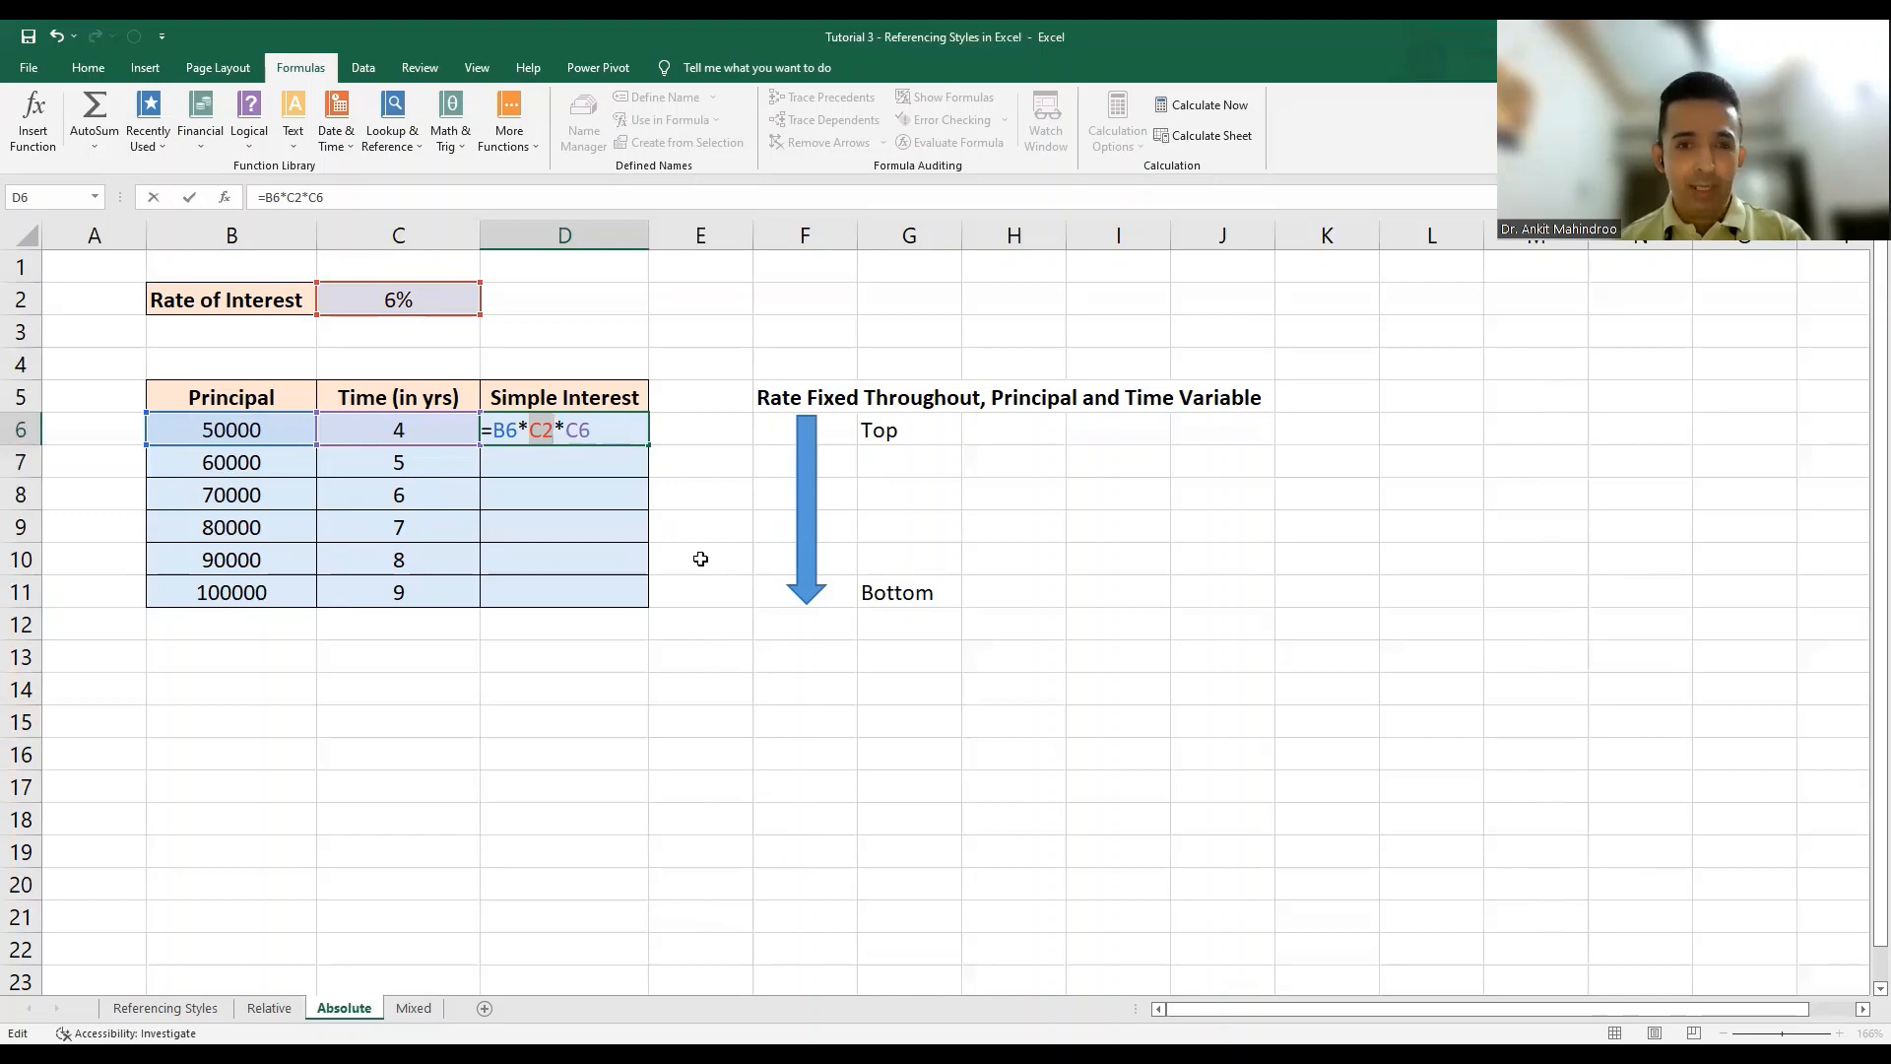
key(F4)
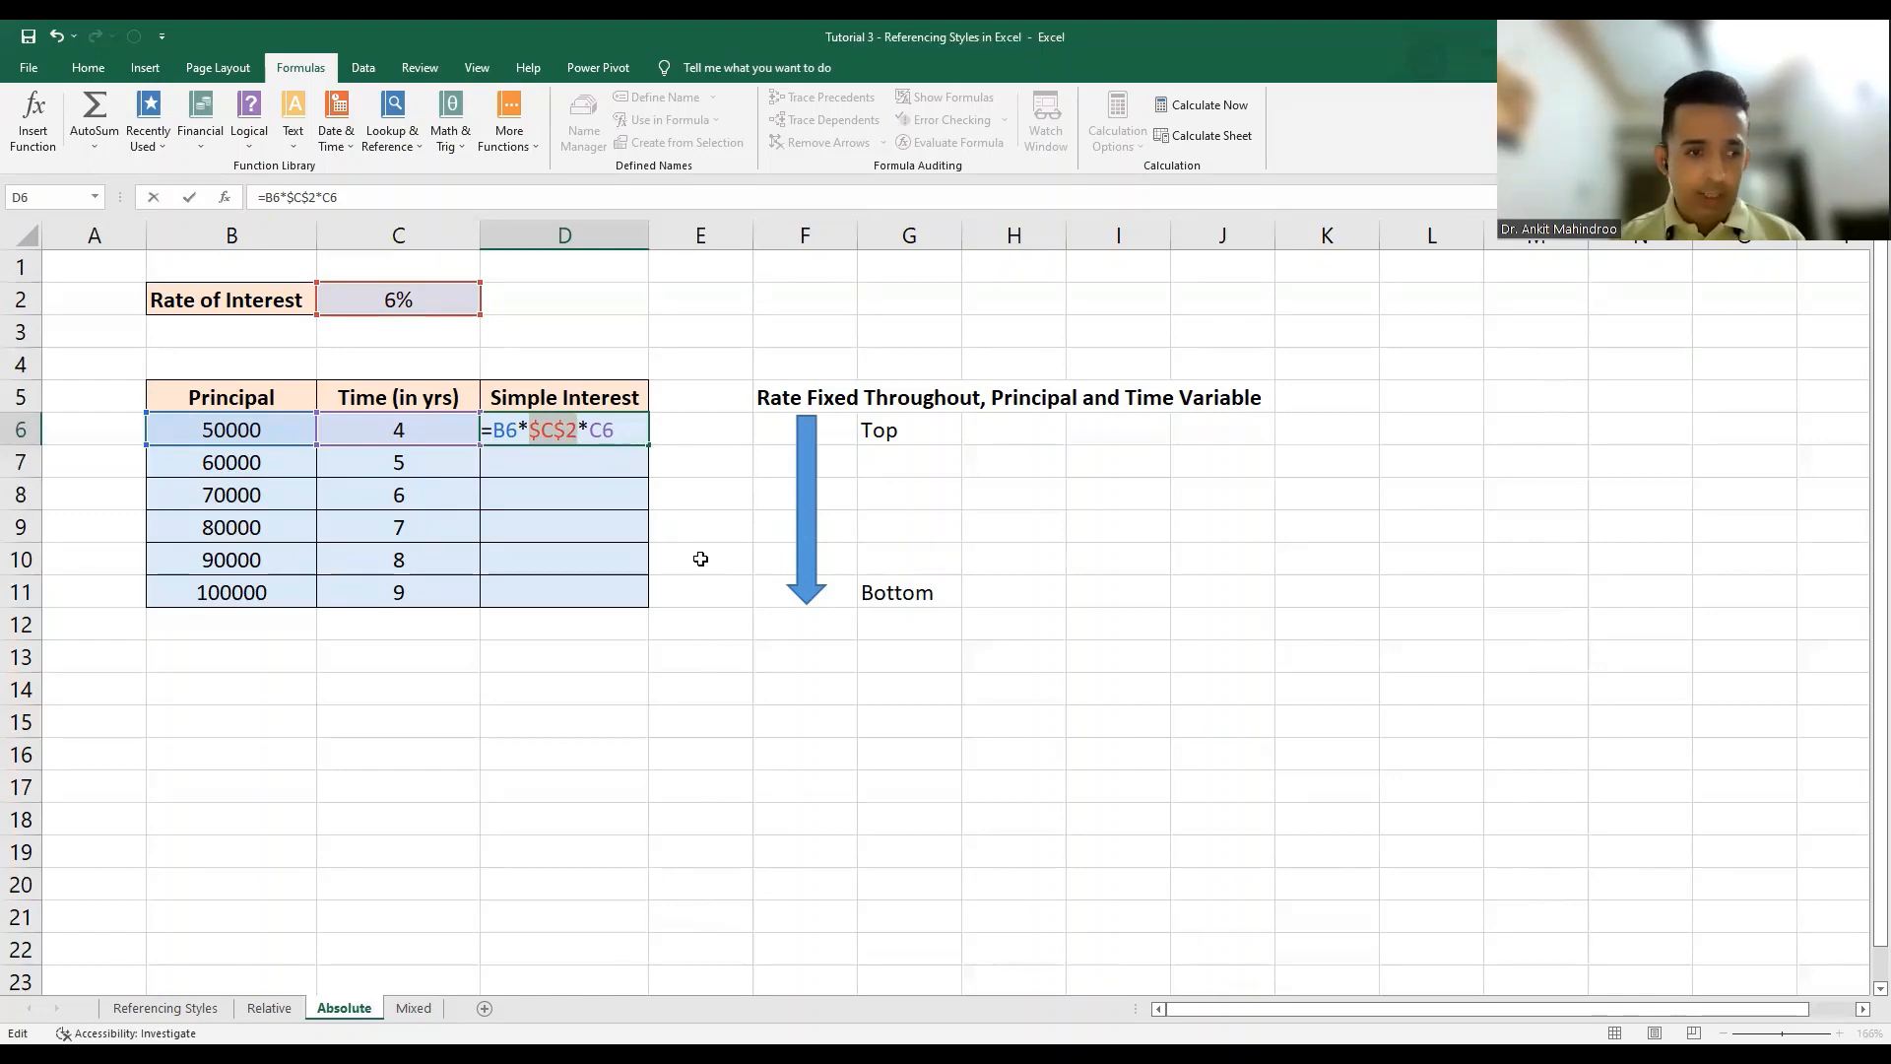
key(Return)
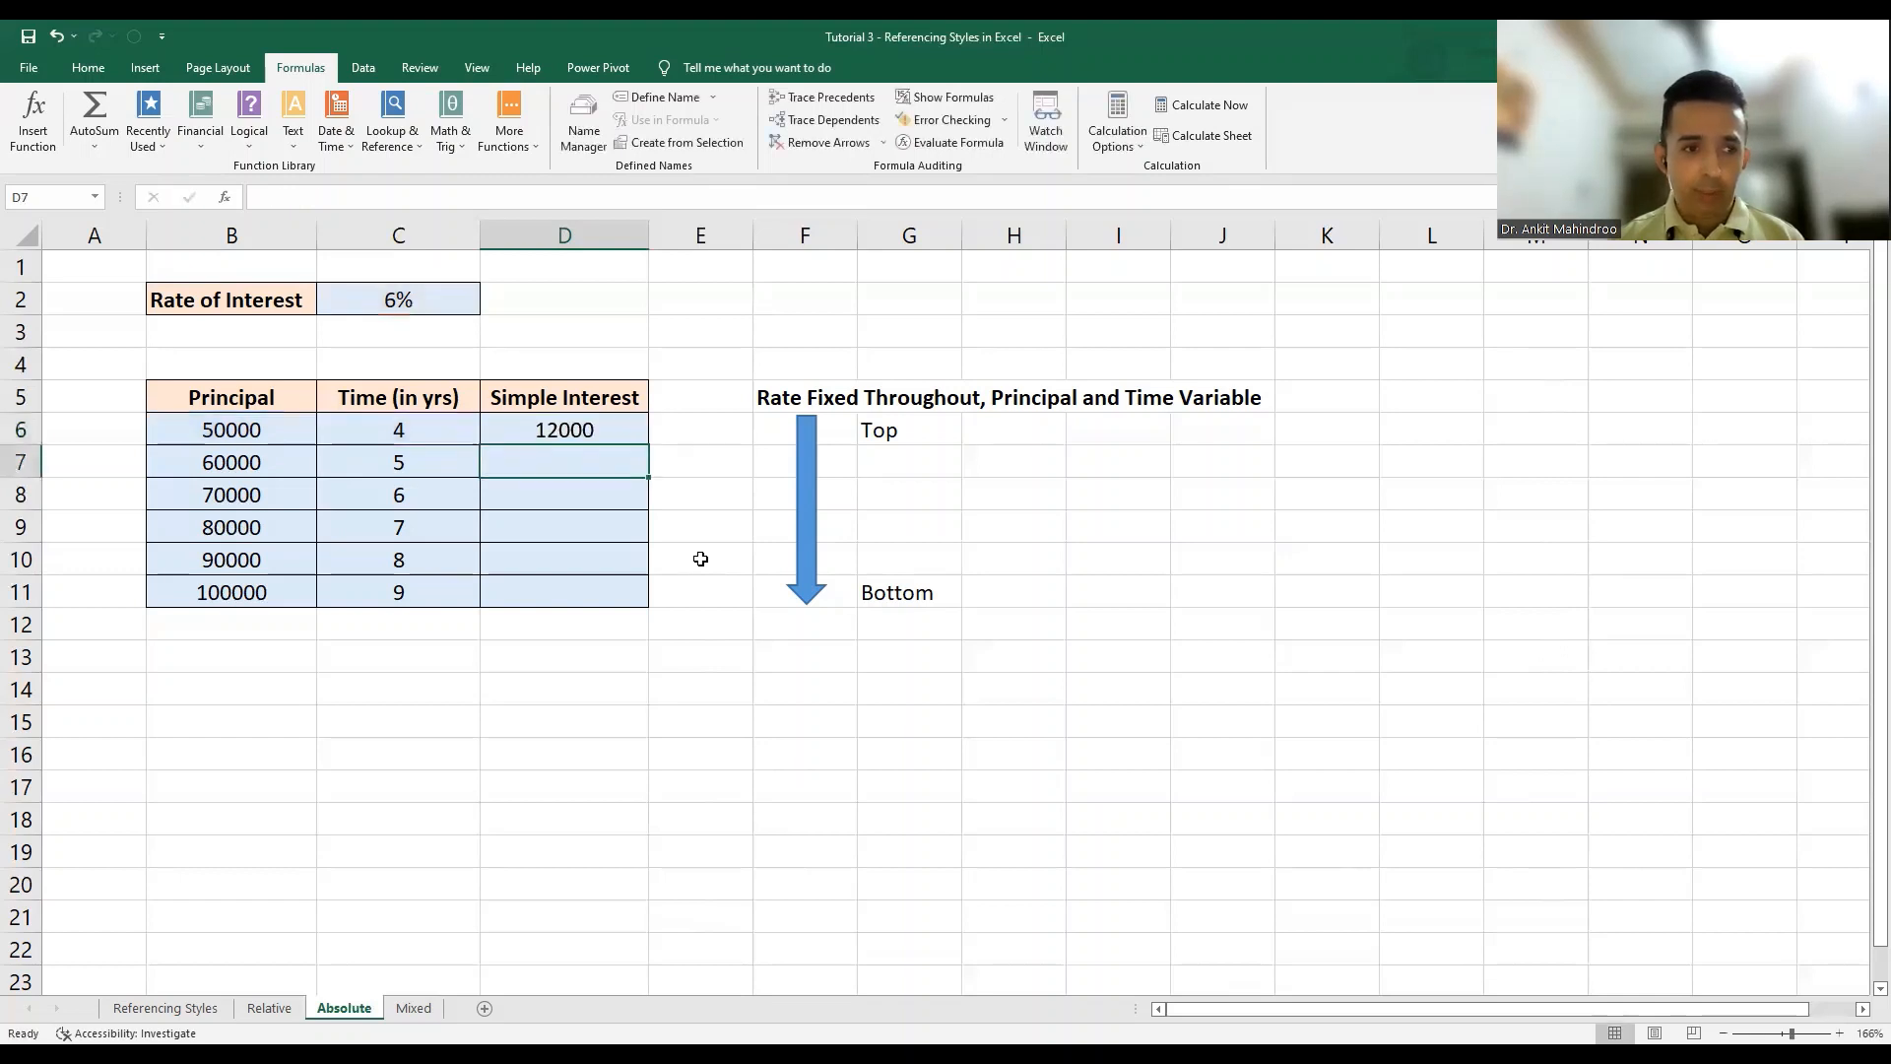
Fill the D6 formula down through D11, and temporarily display the sheet's formulas to check the fixed rate reference.
click(603, 430)
drag(649, 449, 645, 598)
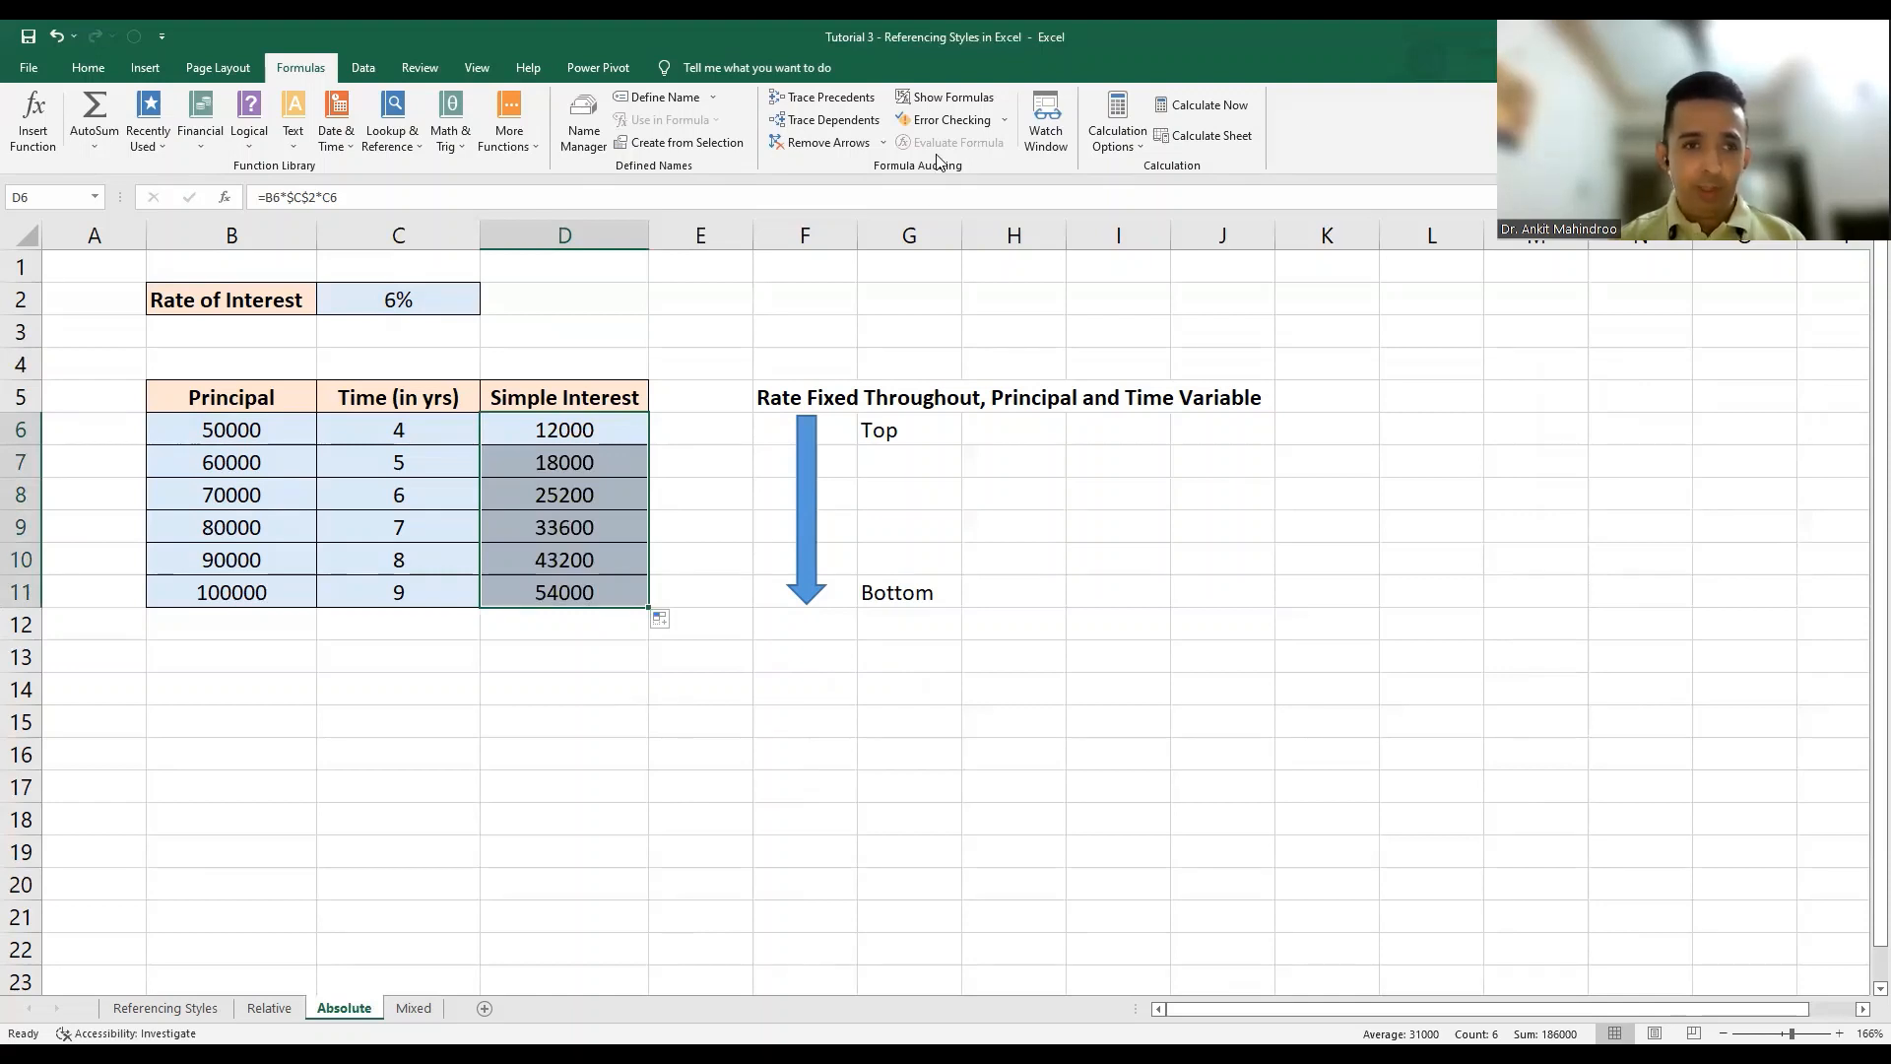
click(953, 96)
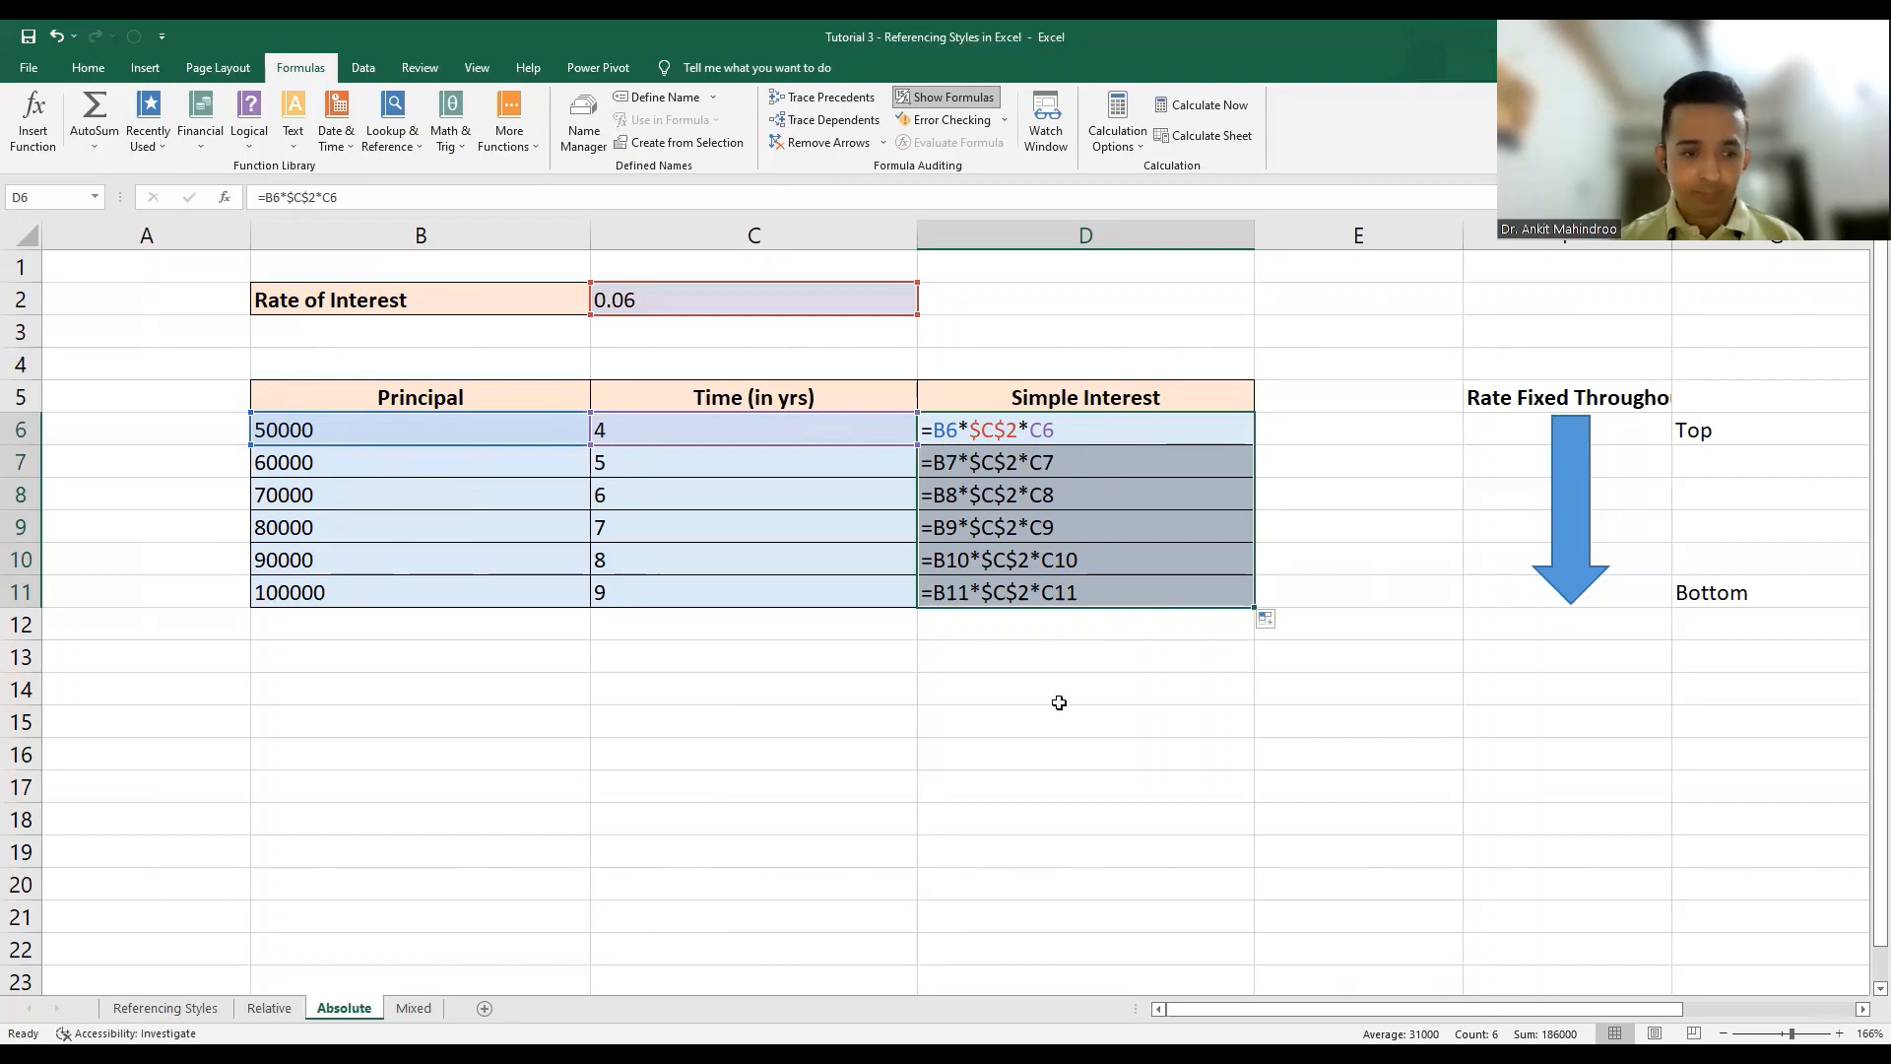
click(920, 101)
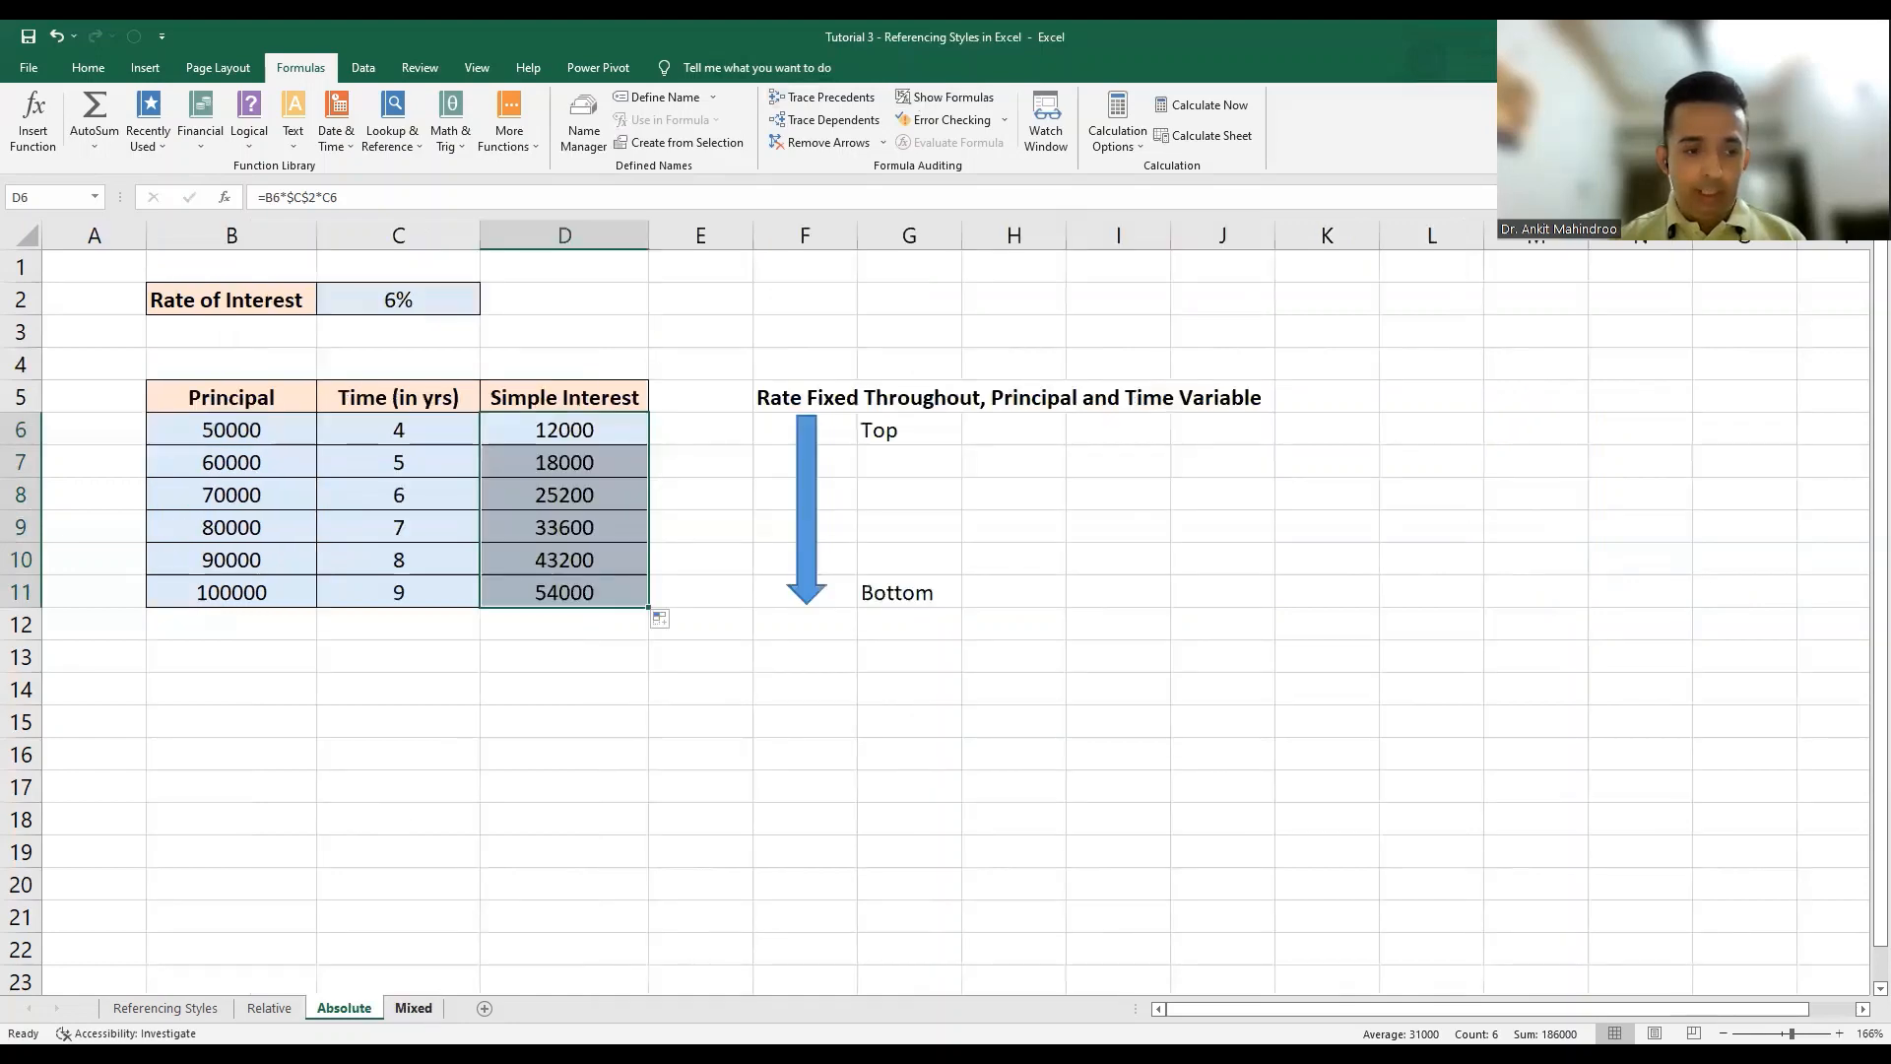
On the Mixed sheet, build the formula =B6*$C$2*C5 in cell C6, with the rate of interest as an absolute reference.
click(411, 1008)
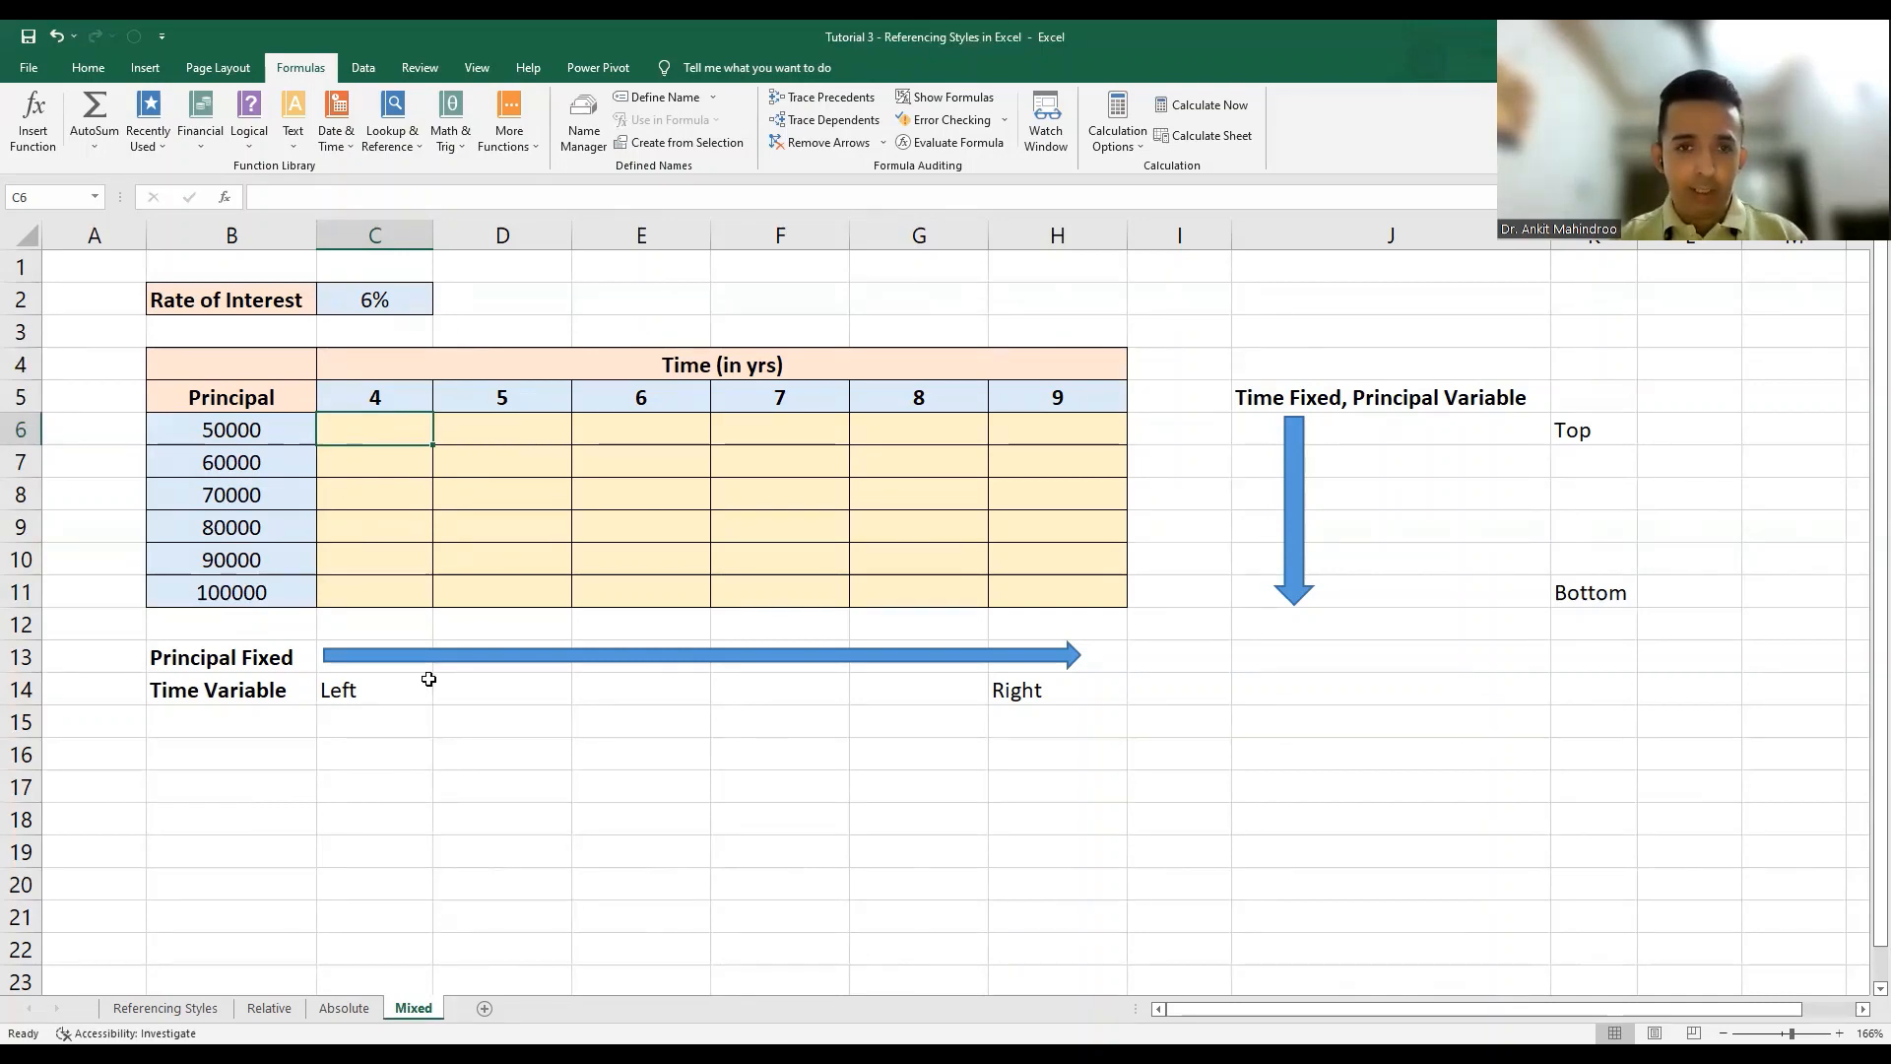
text(=)
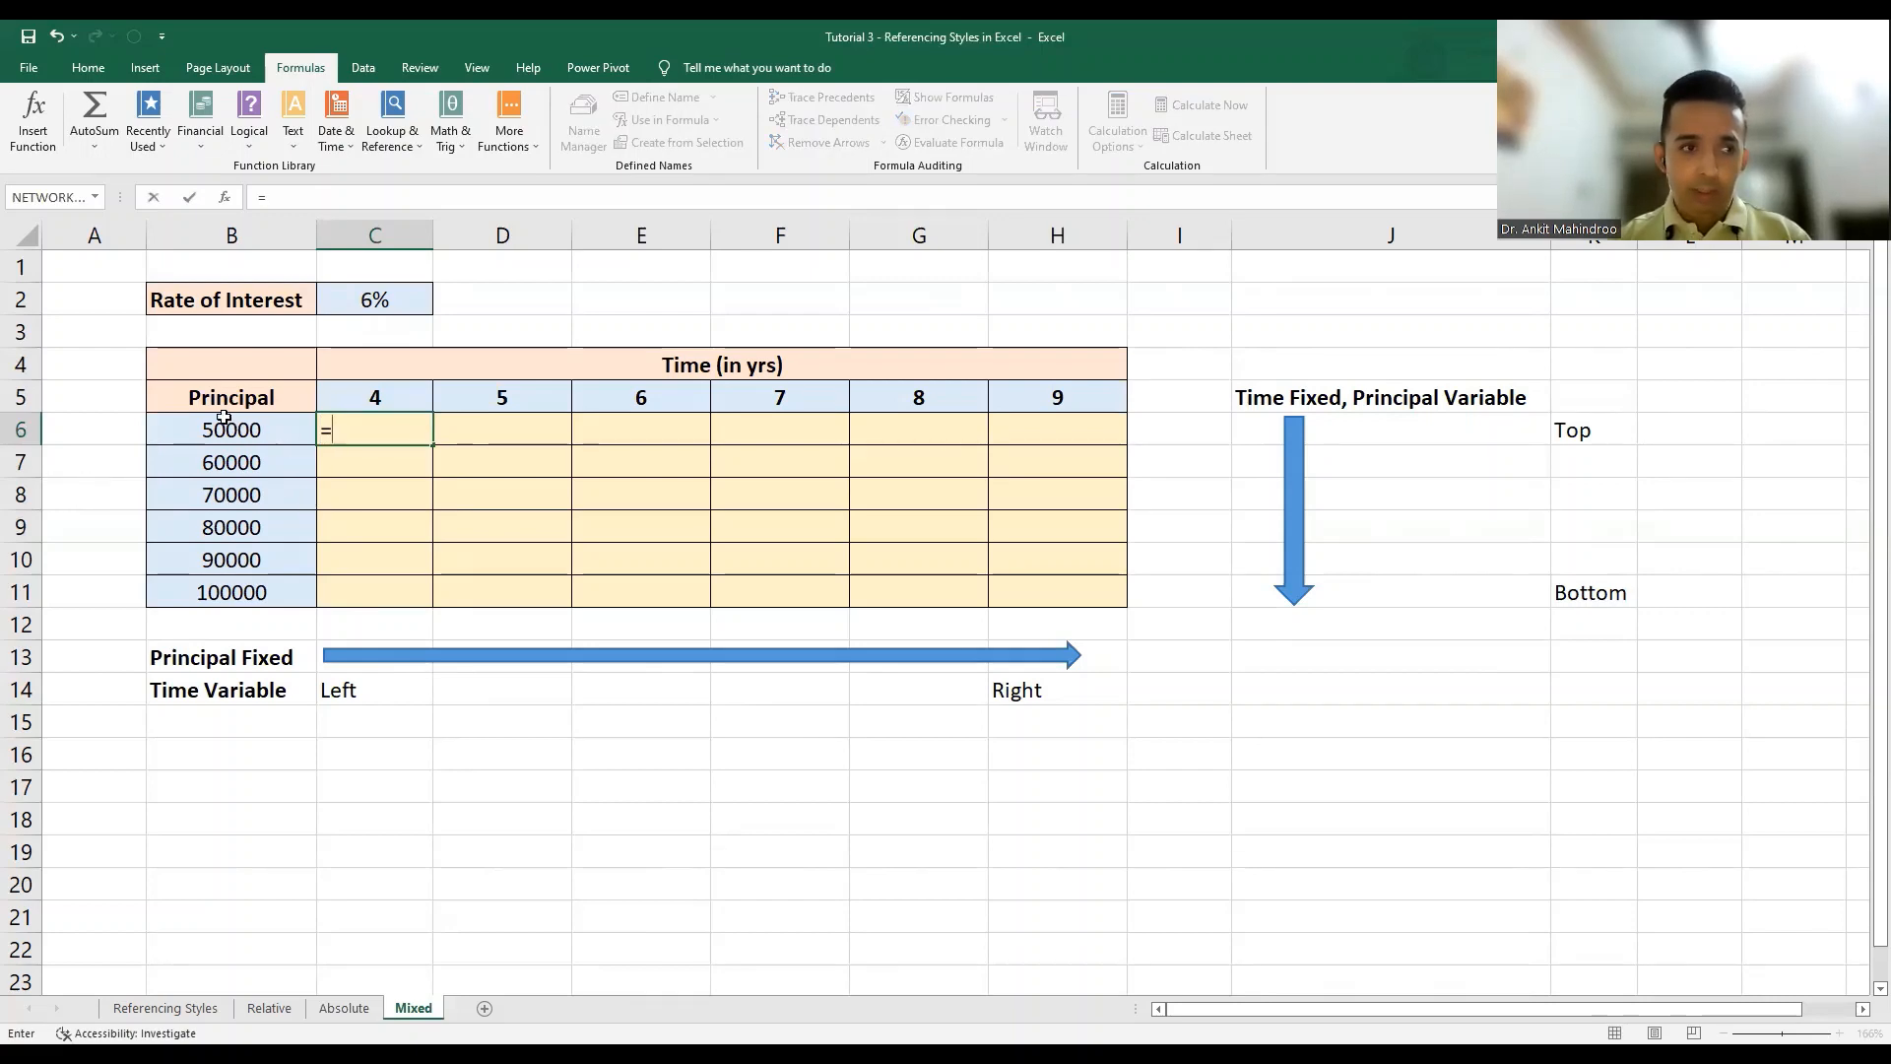
click(290, 433)
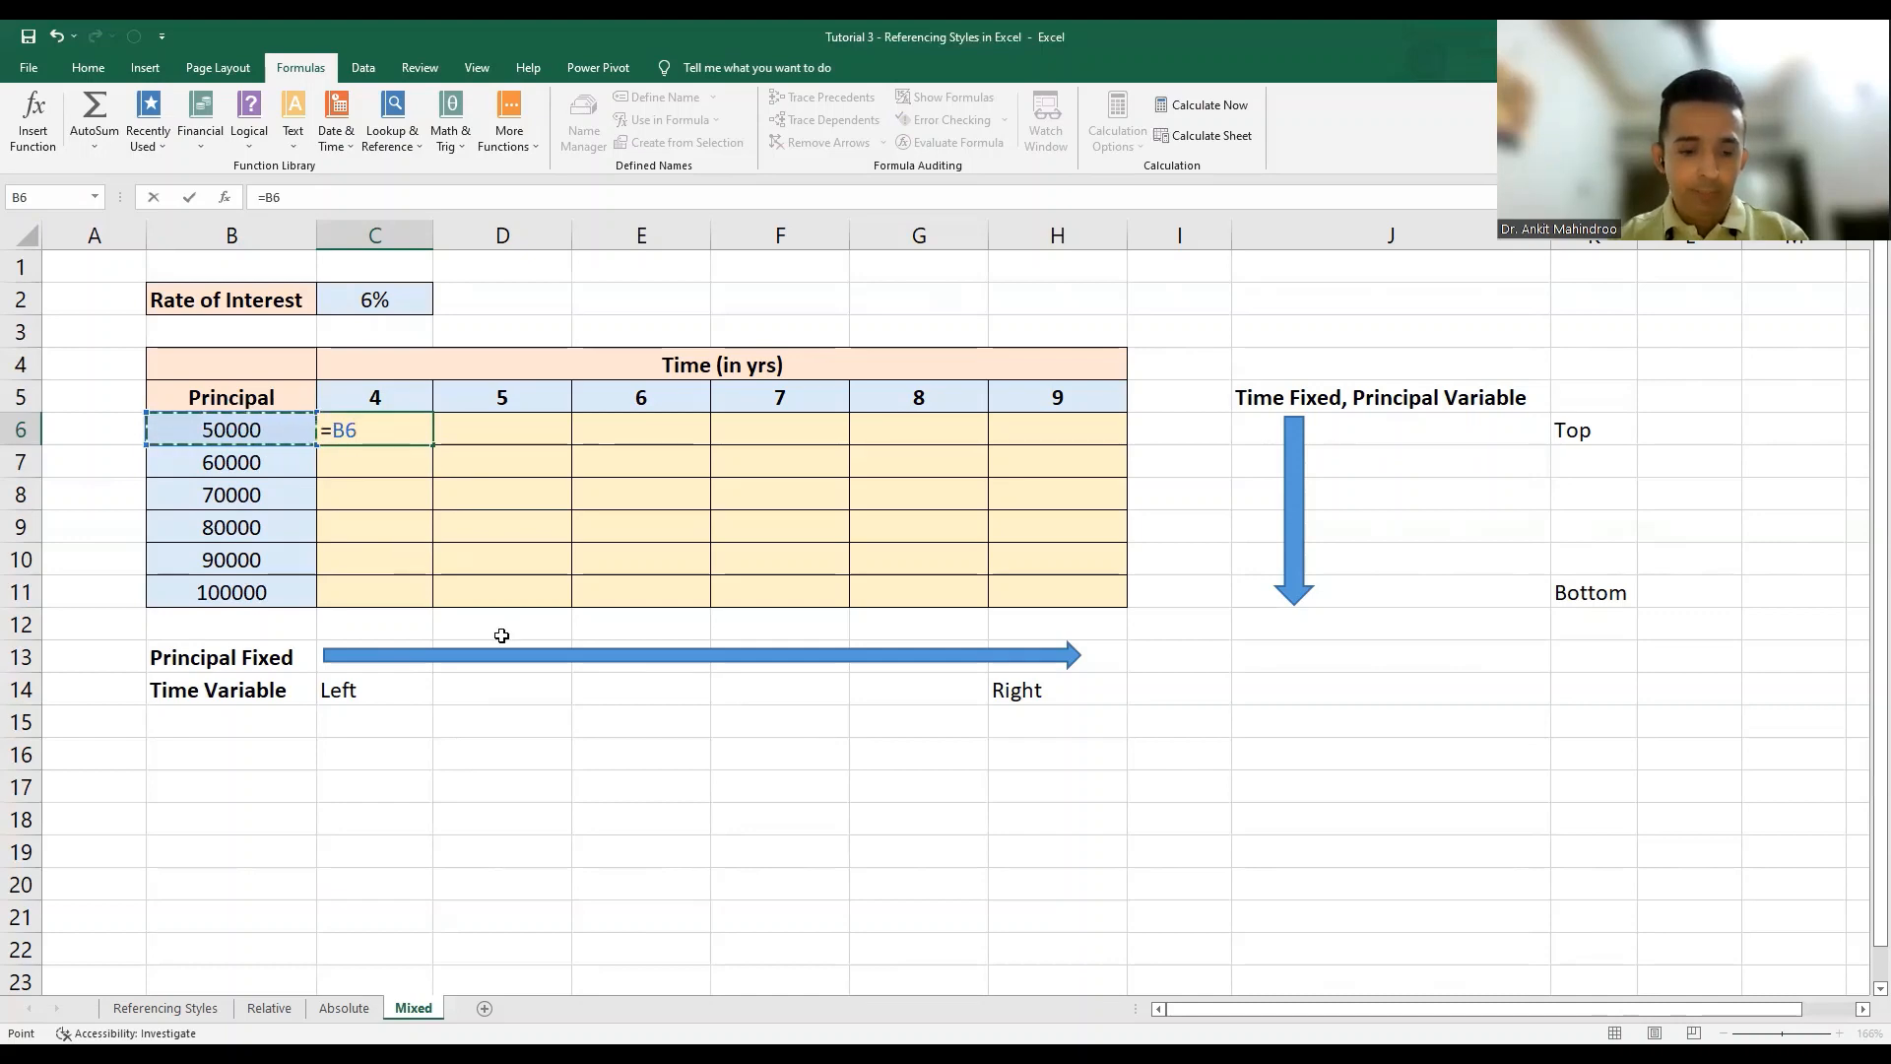
text(*)
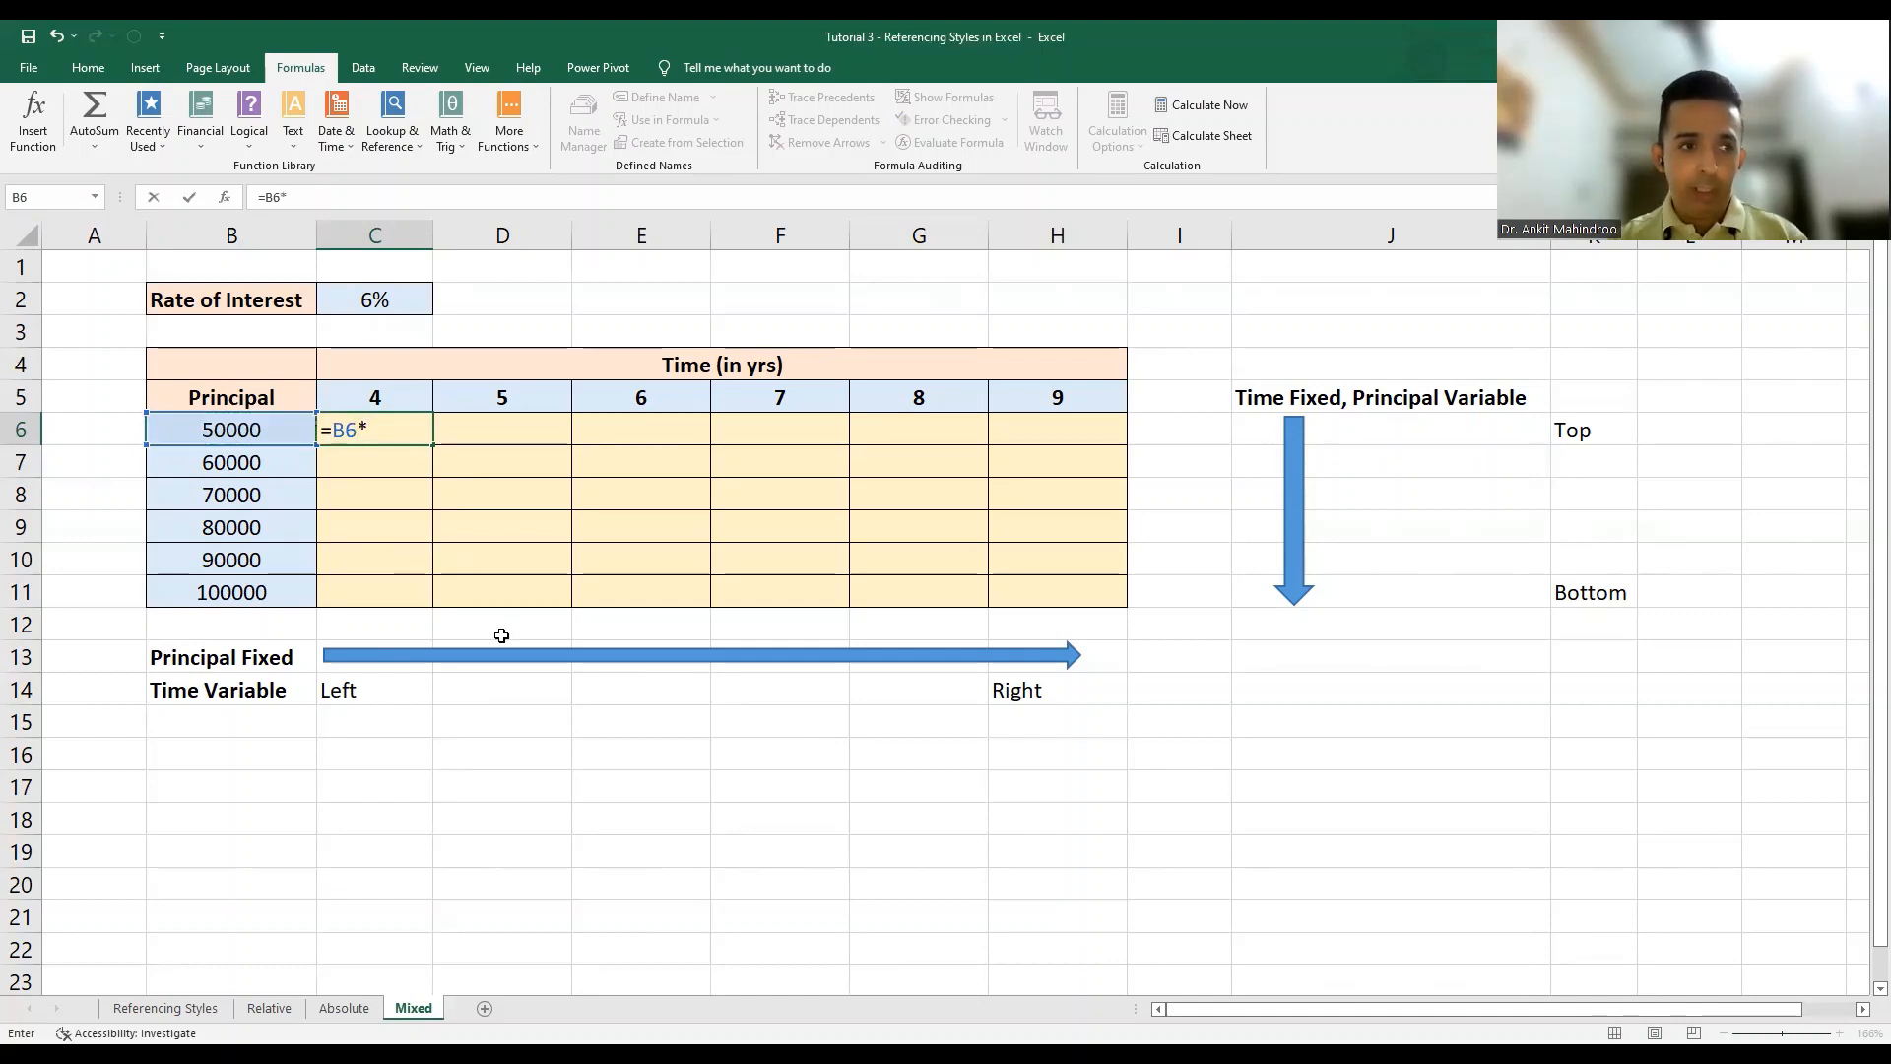
click(379, 296)
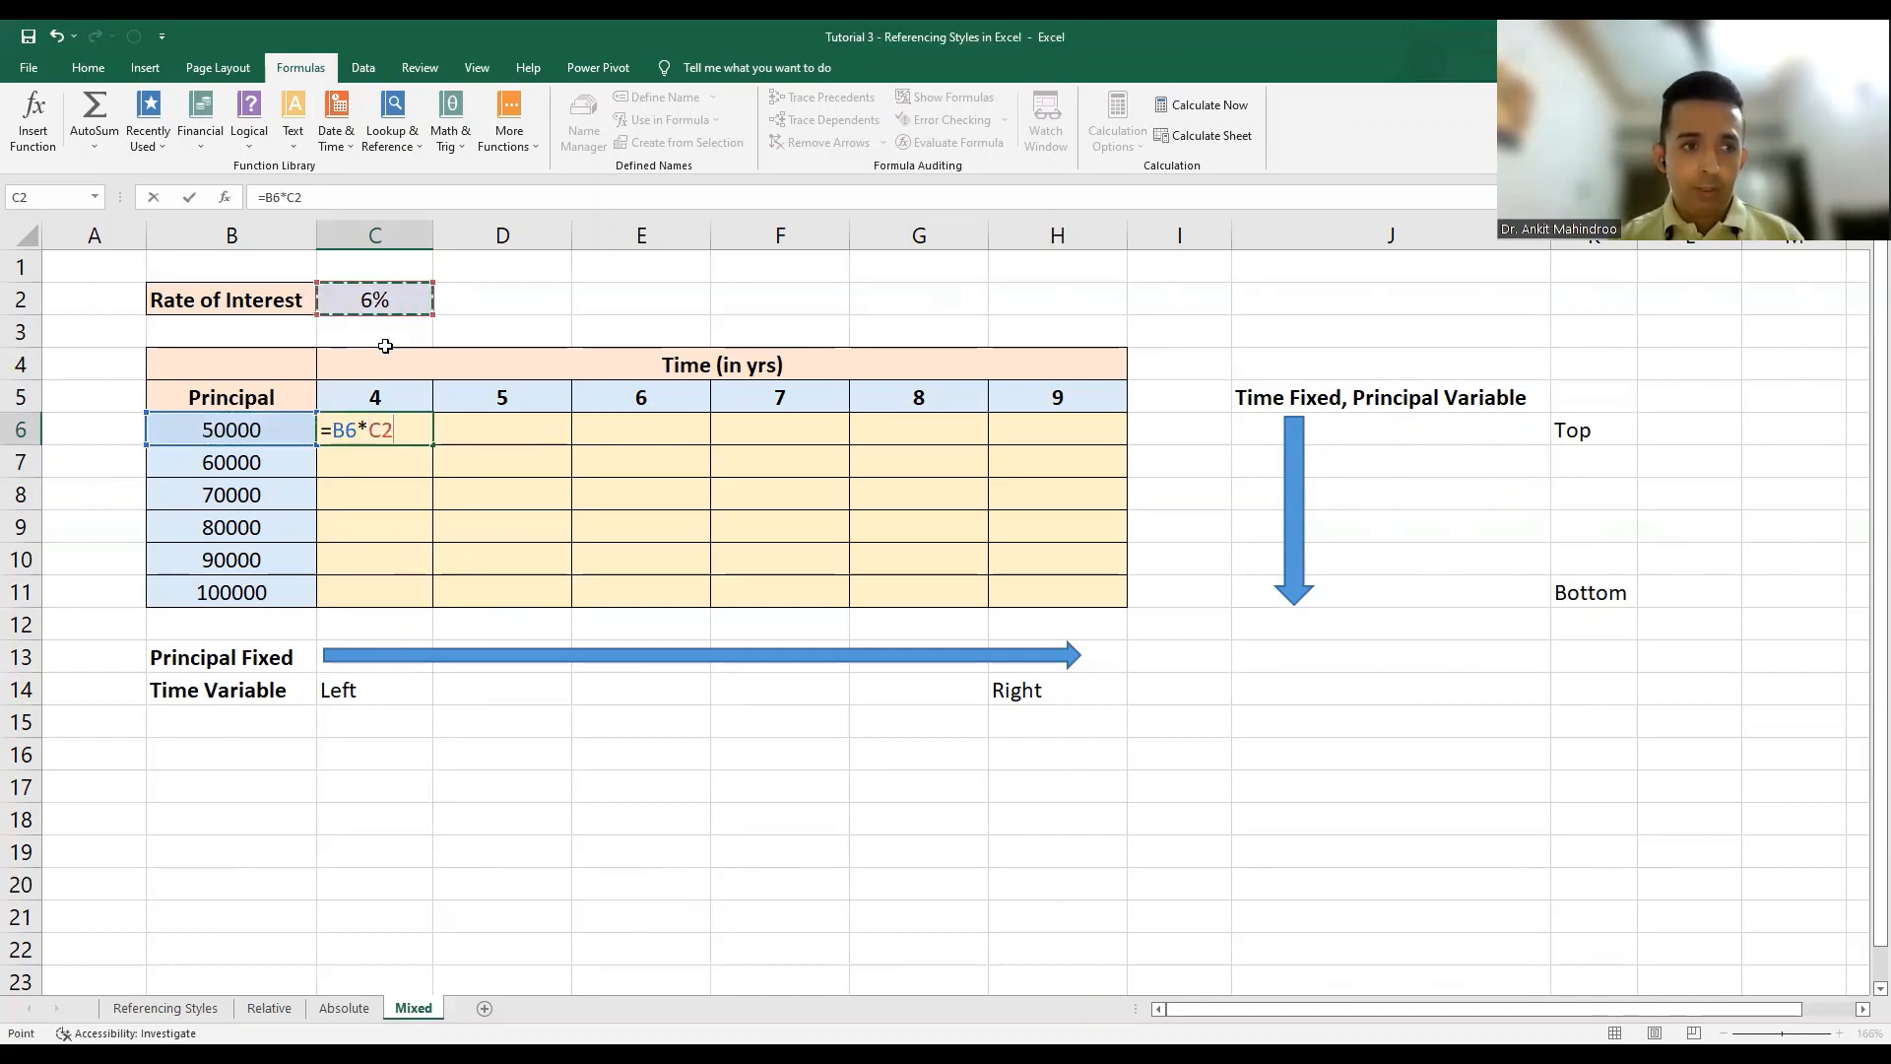
double_click(379, 430)
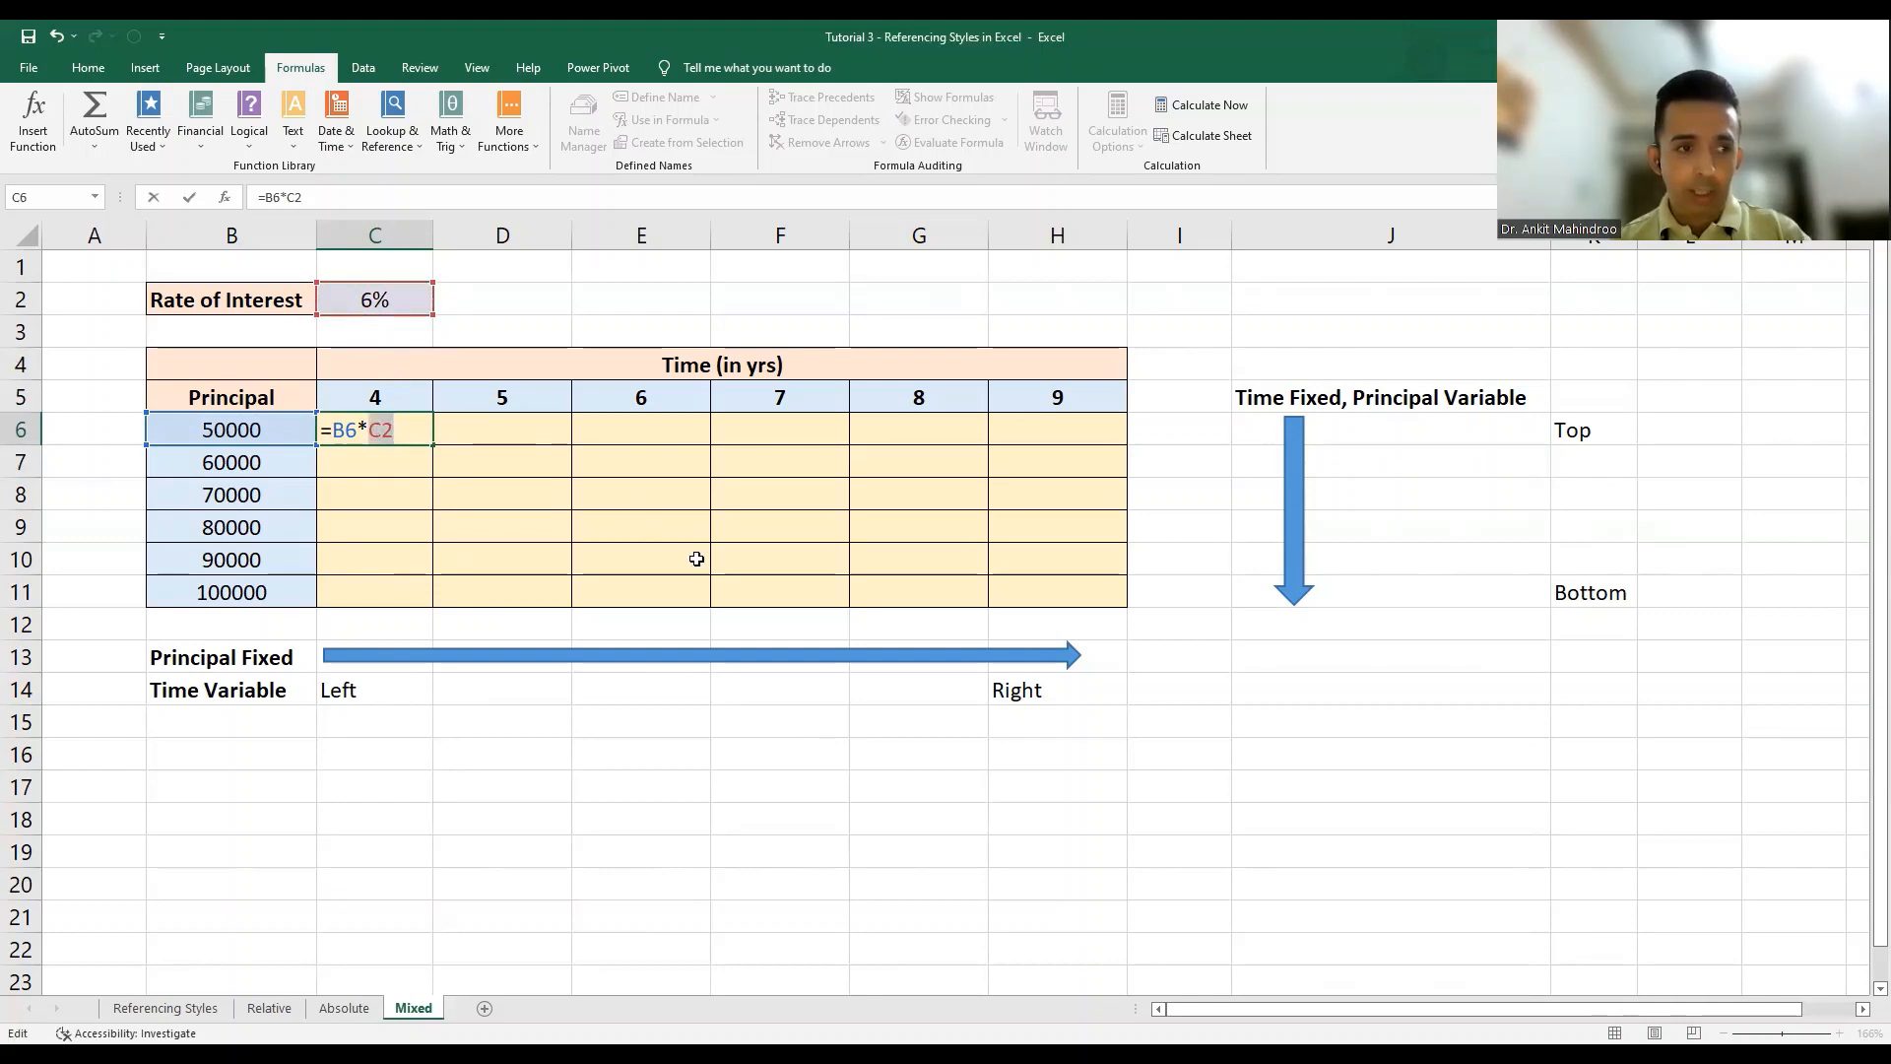
key(F4)
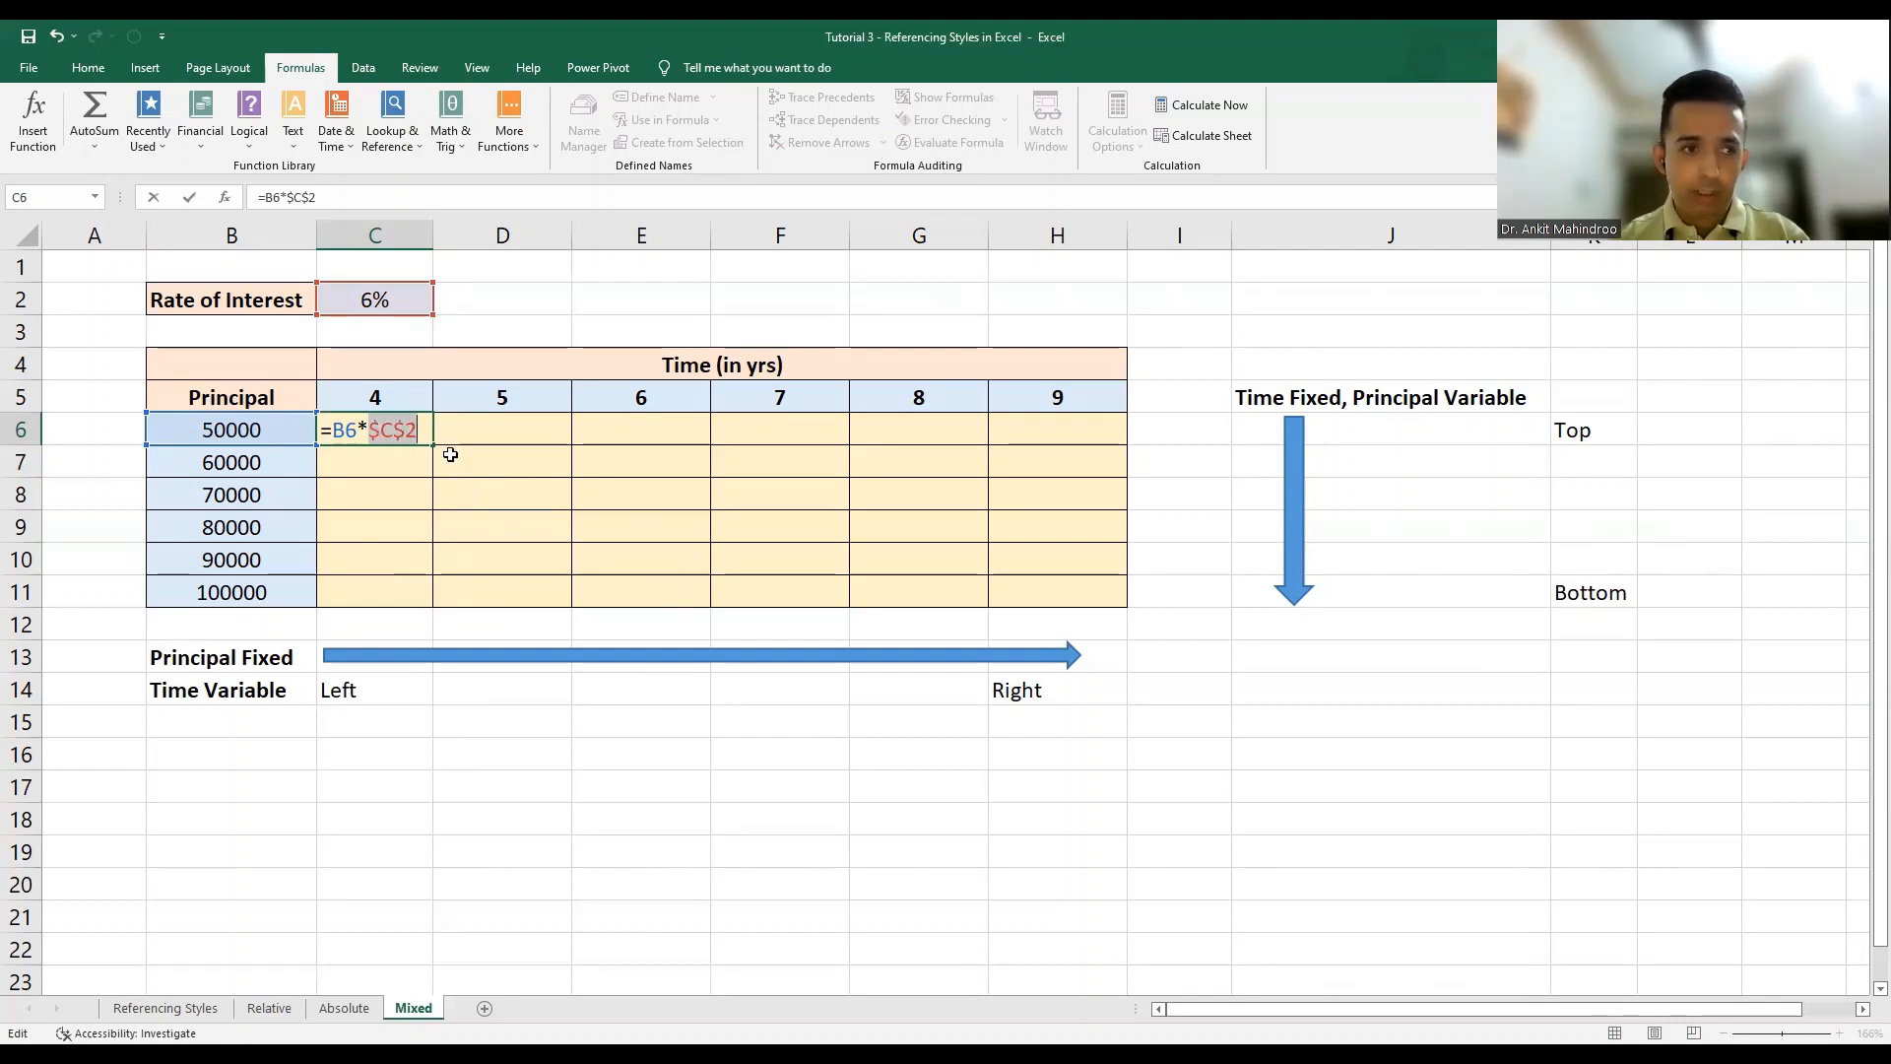
click(420, 425)
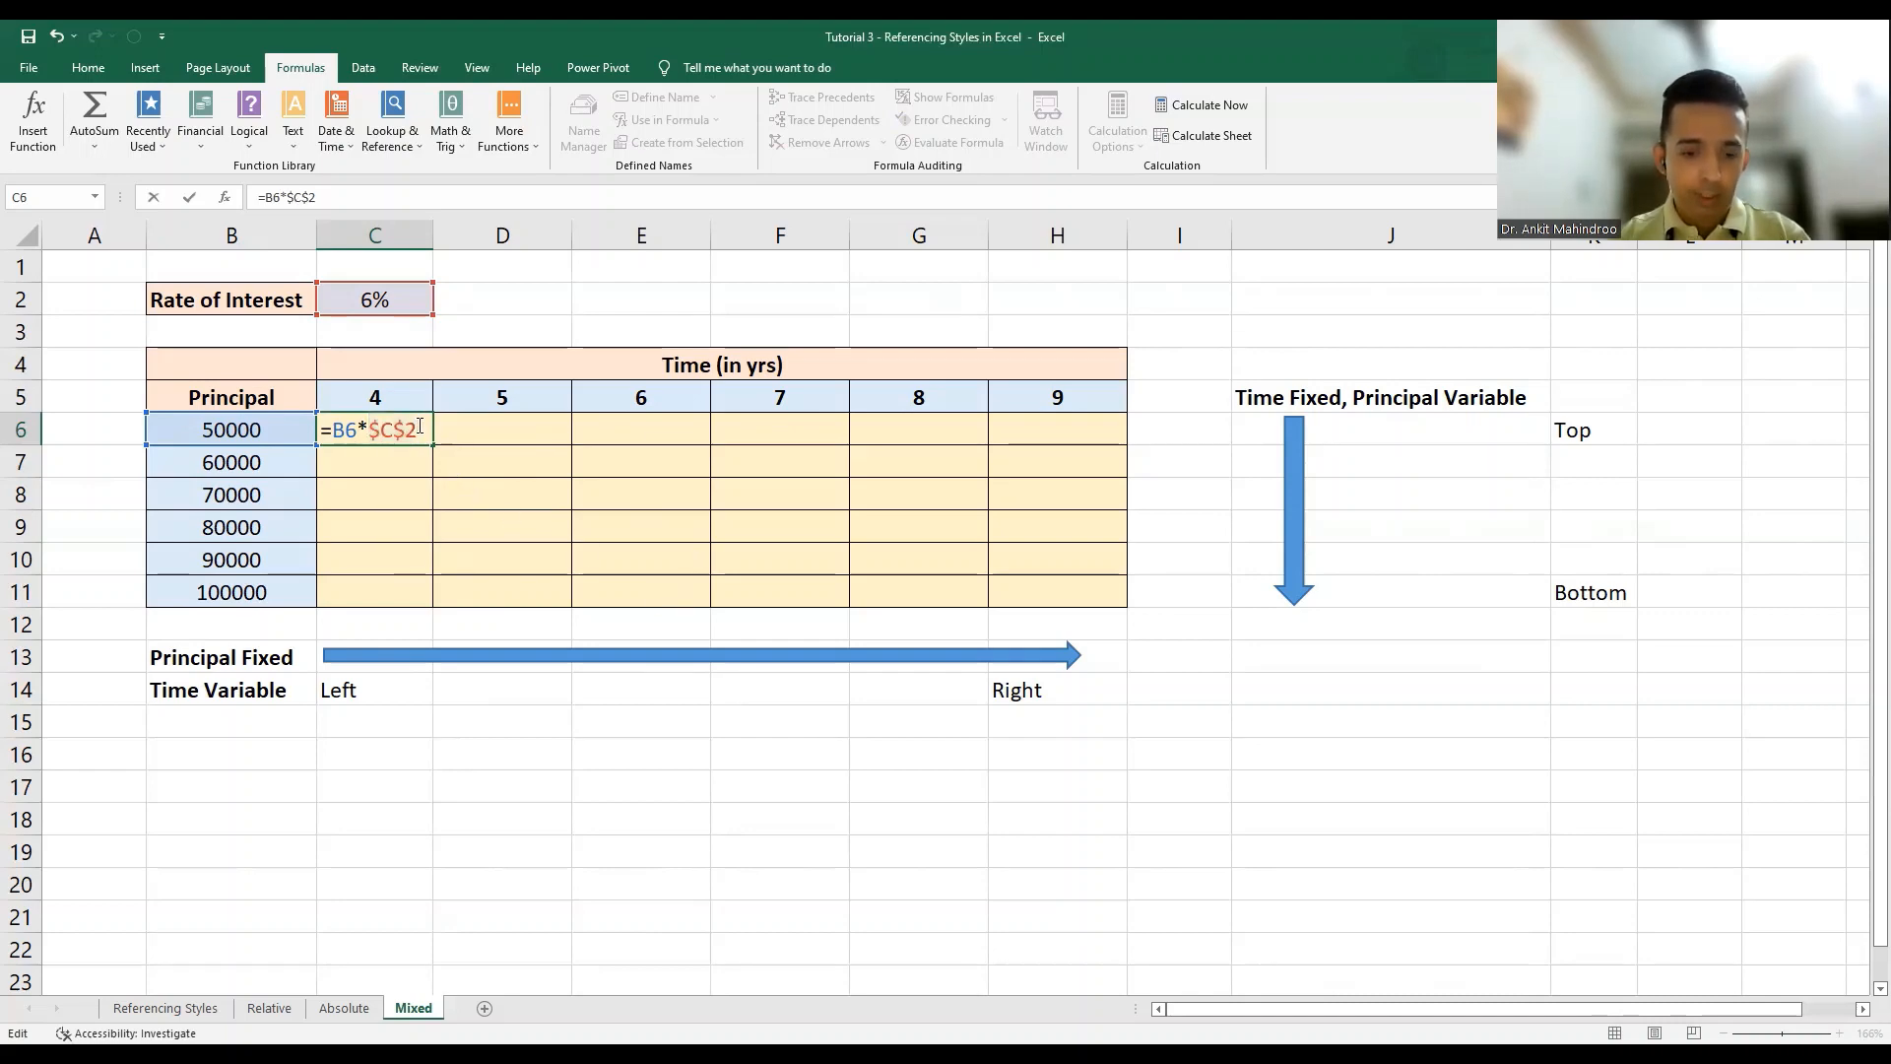
text(*)
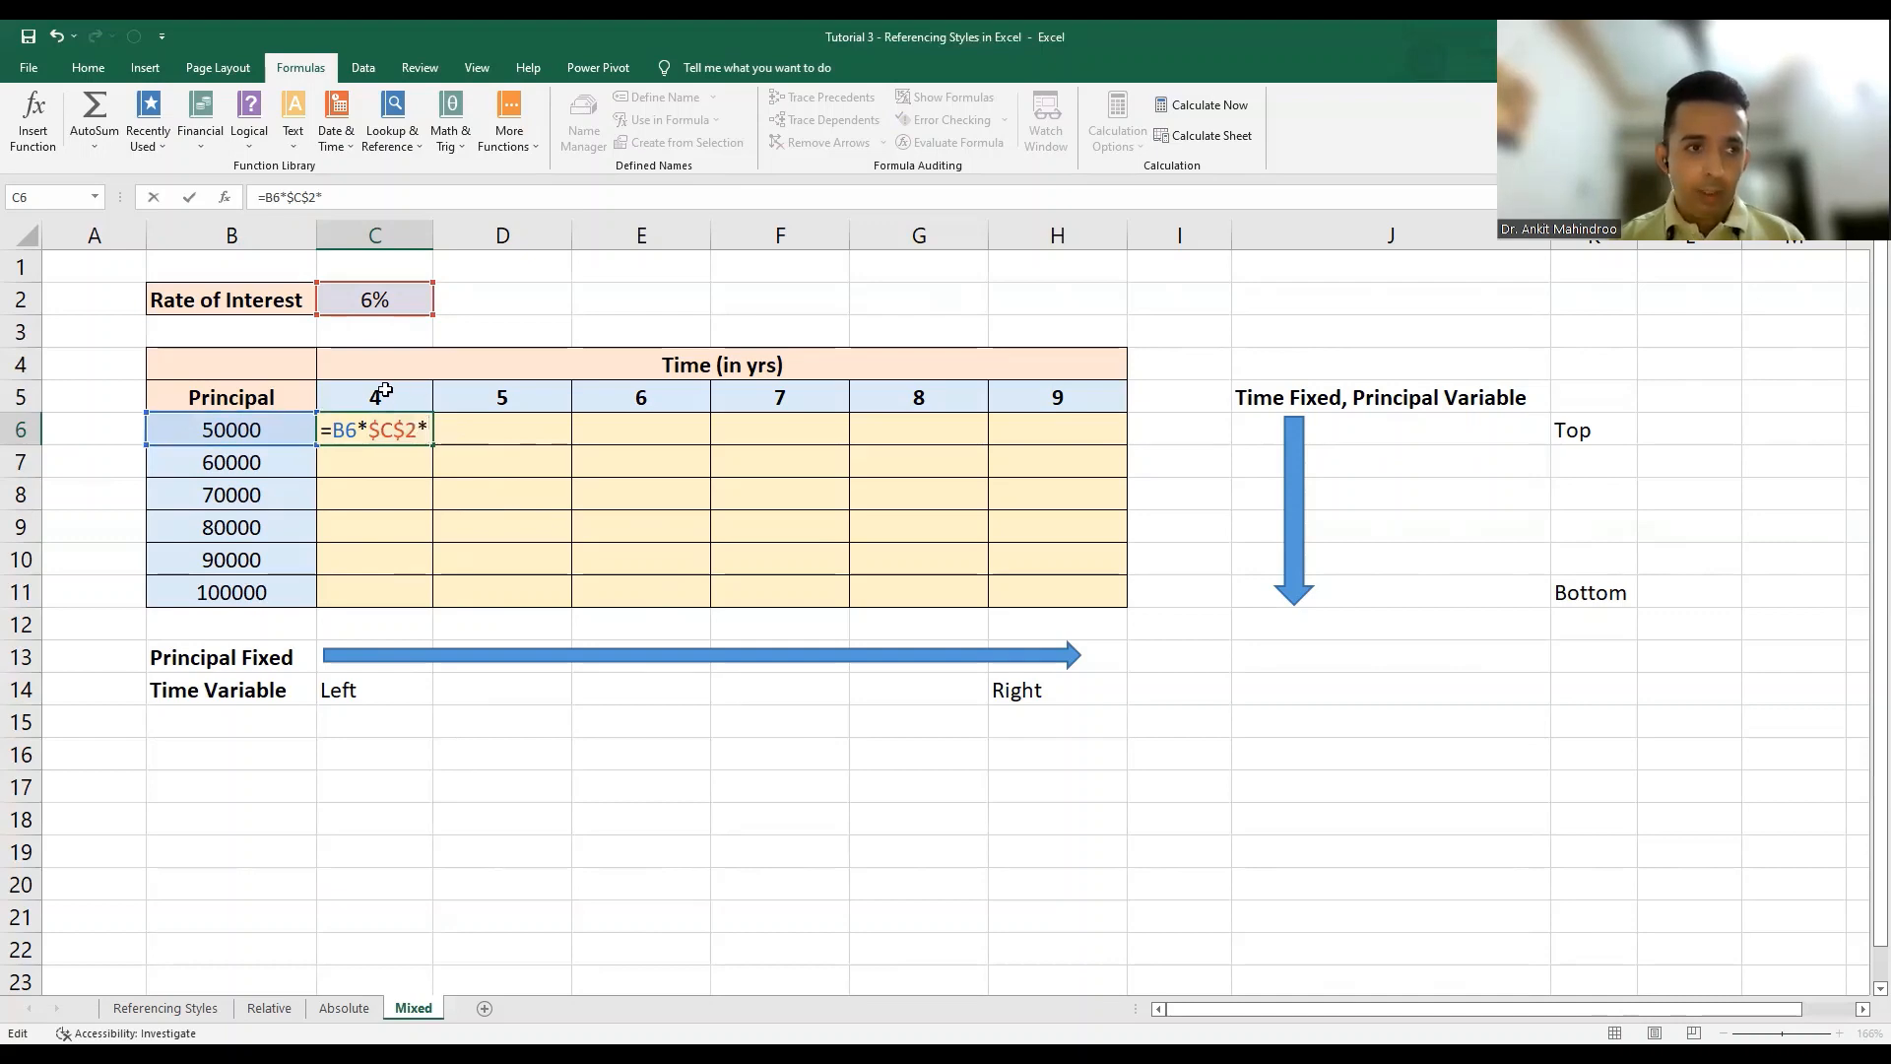
click(383, 391)
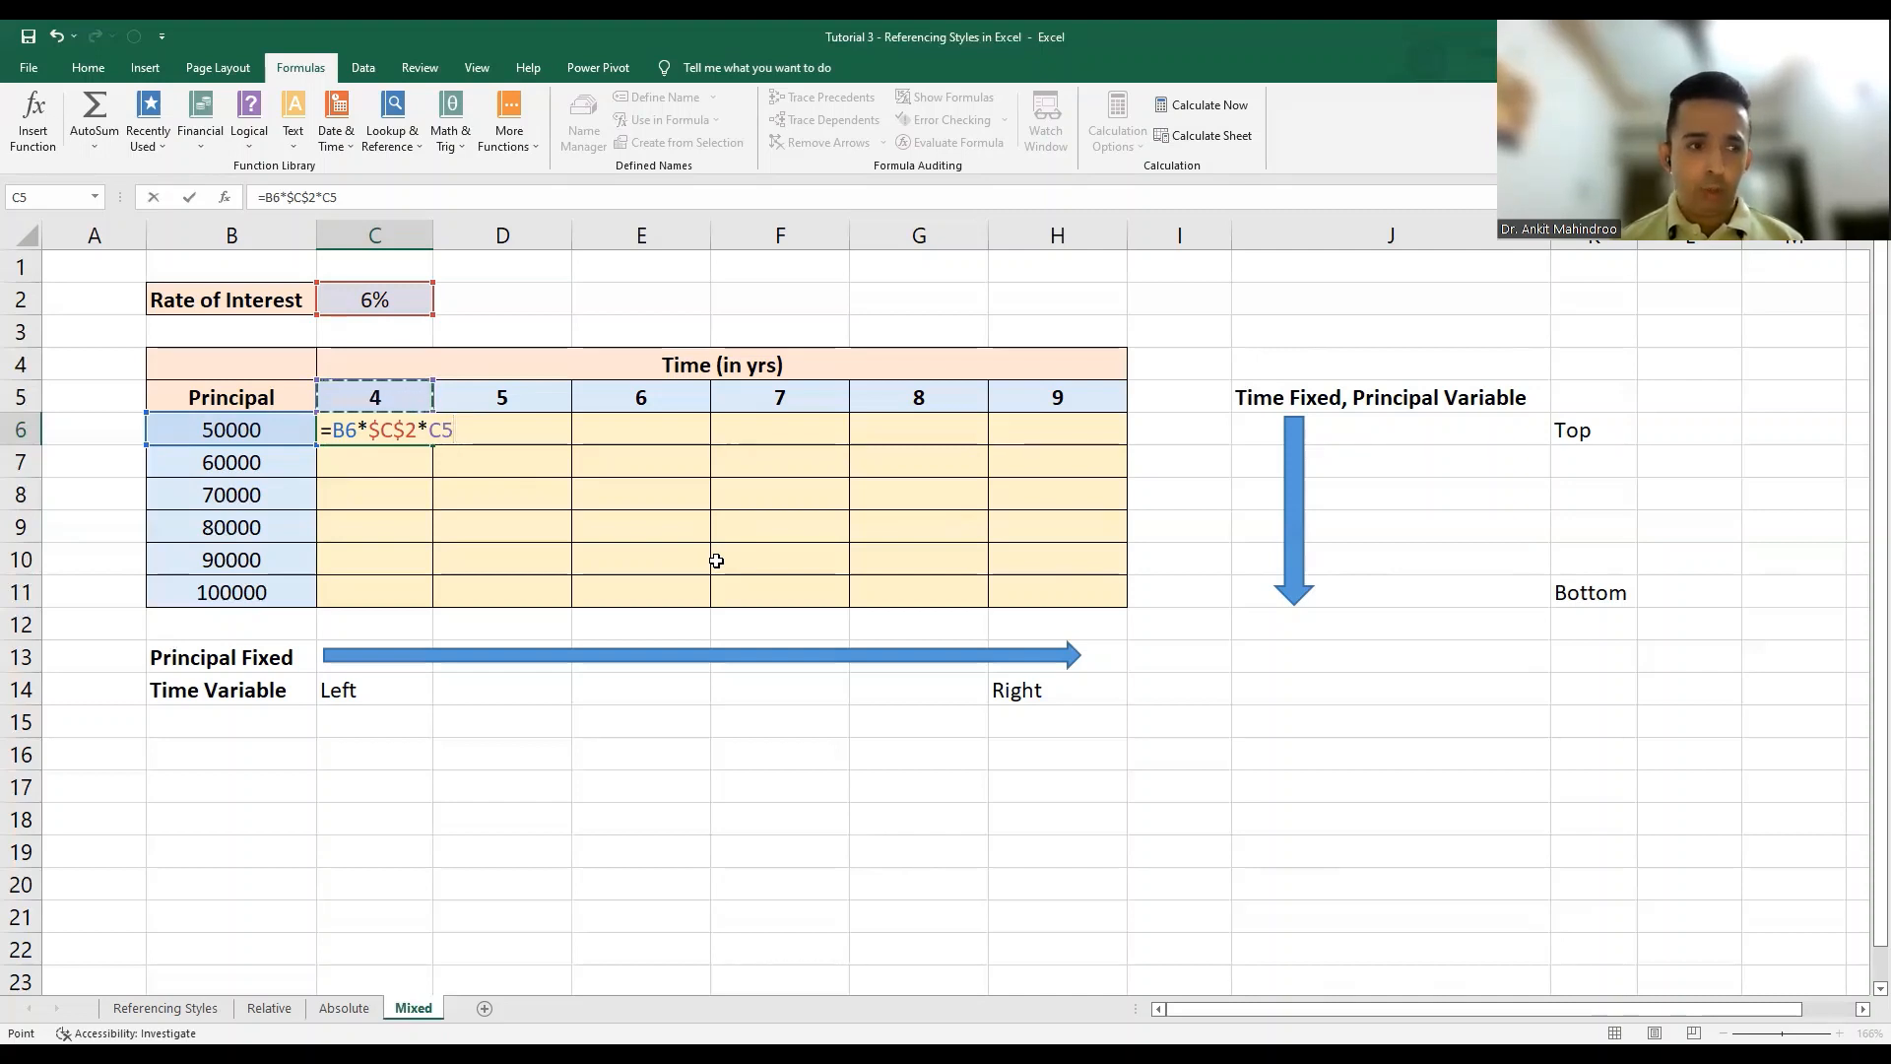
In cell C6's formula, change the principal reference to $B6 and the time reference to C$5, and enter =$B6*$C$2*C$5.
double_click(343, 430)
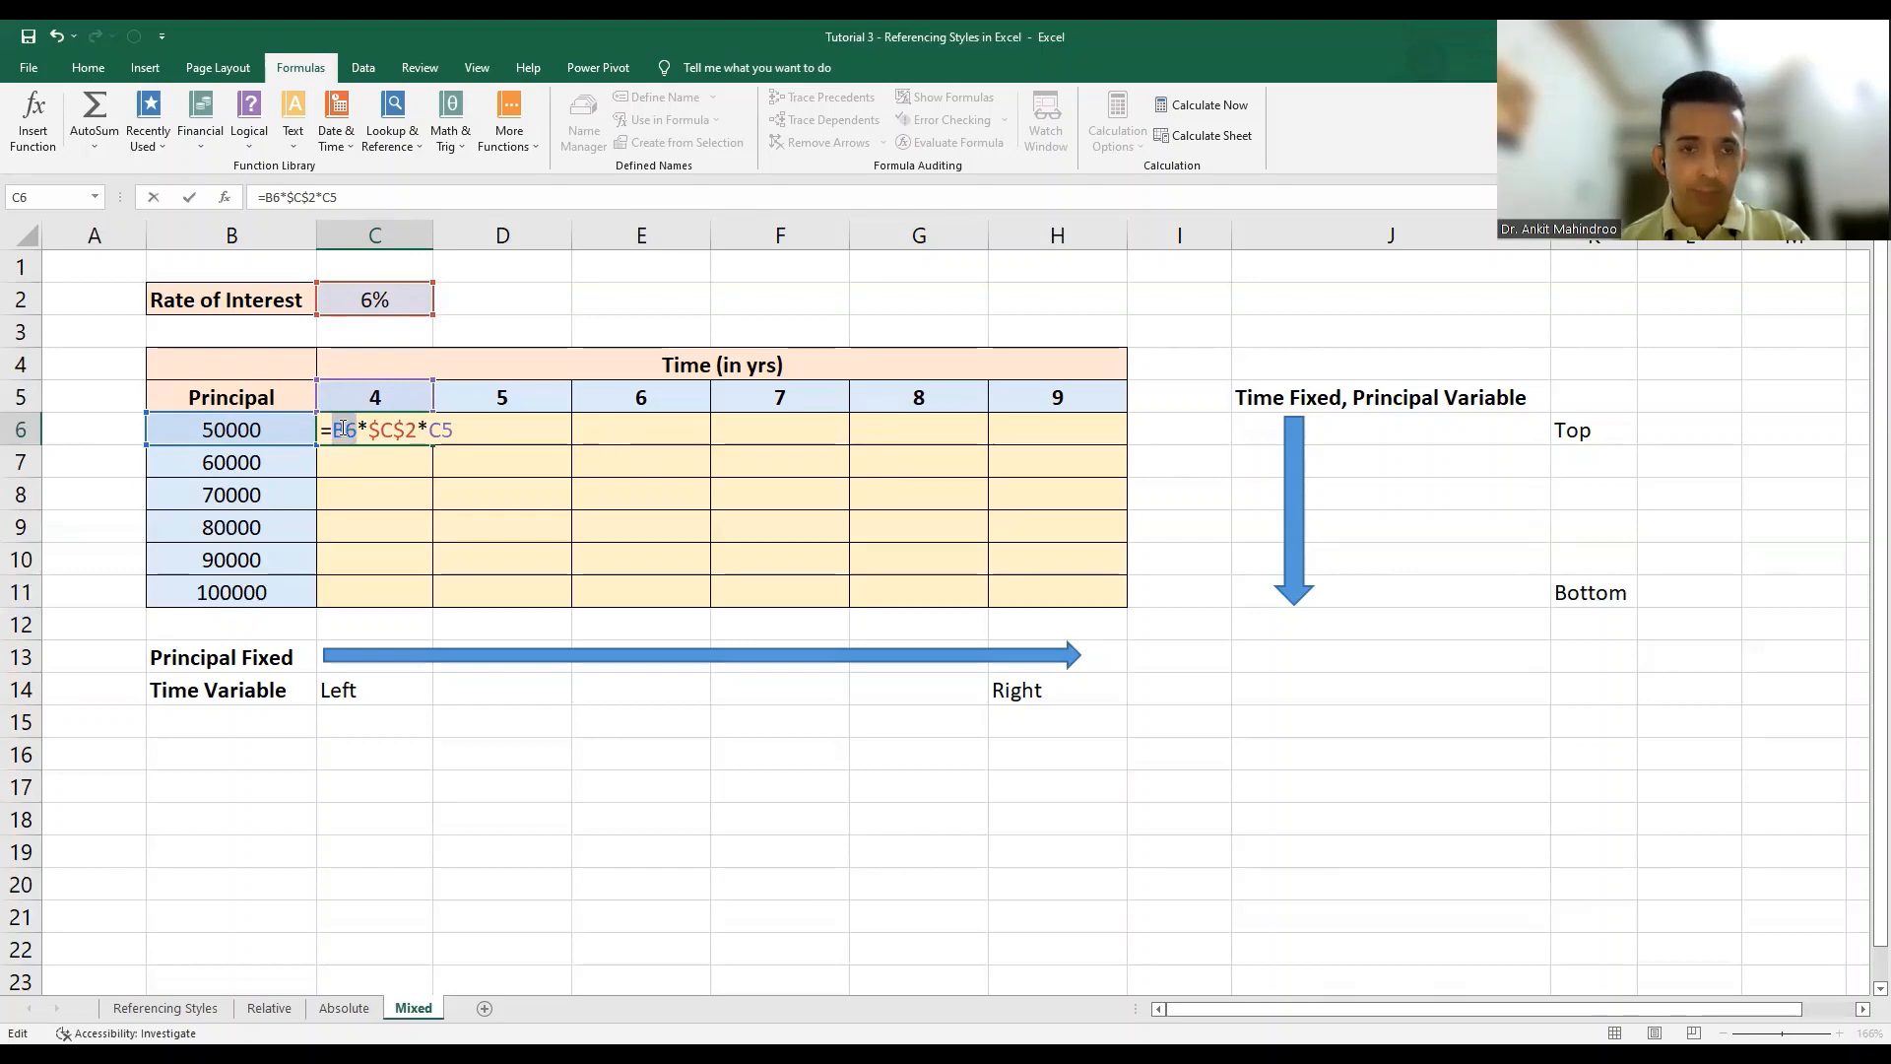
key(F4)
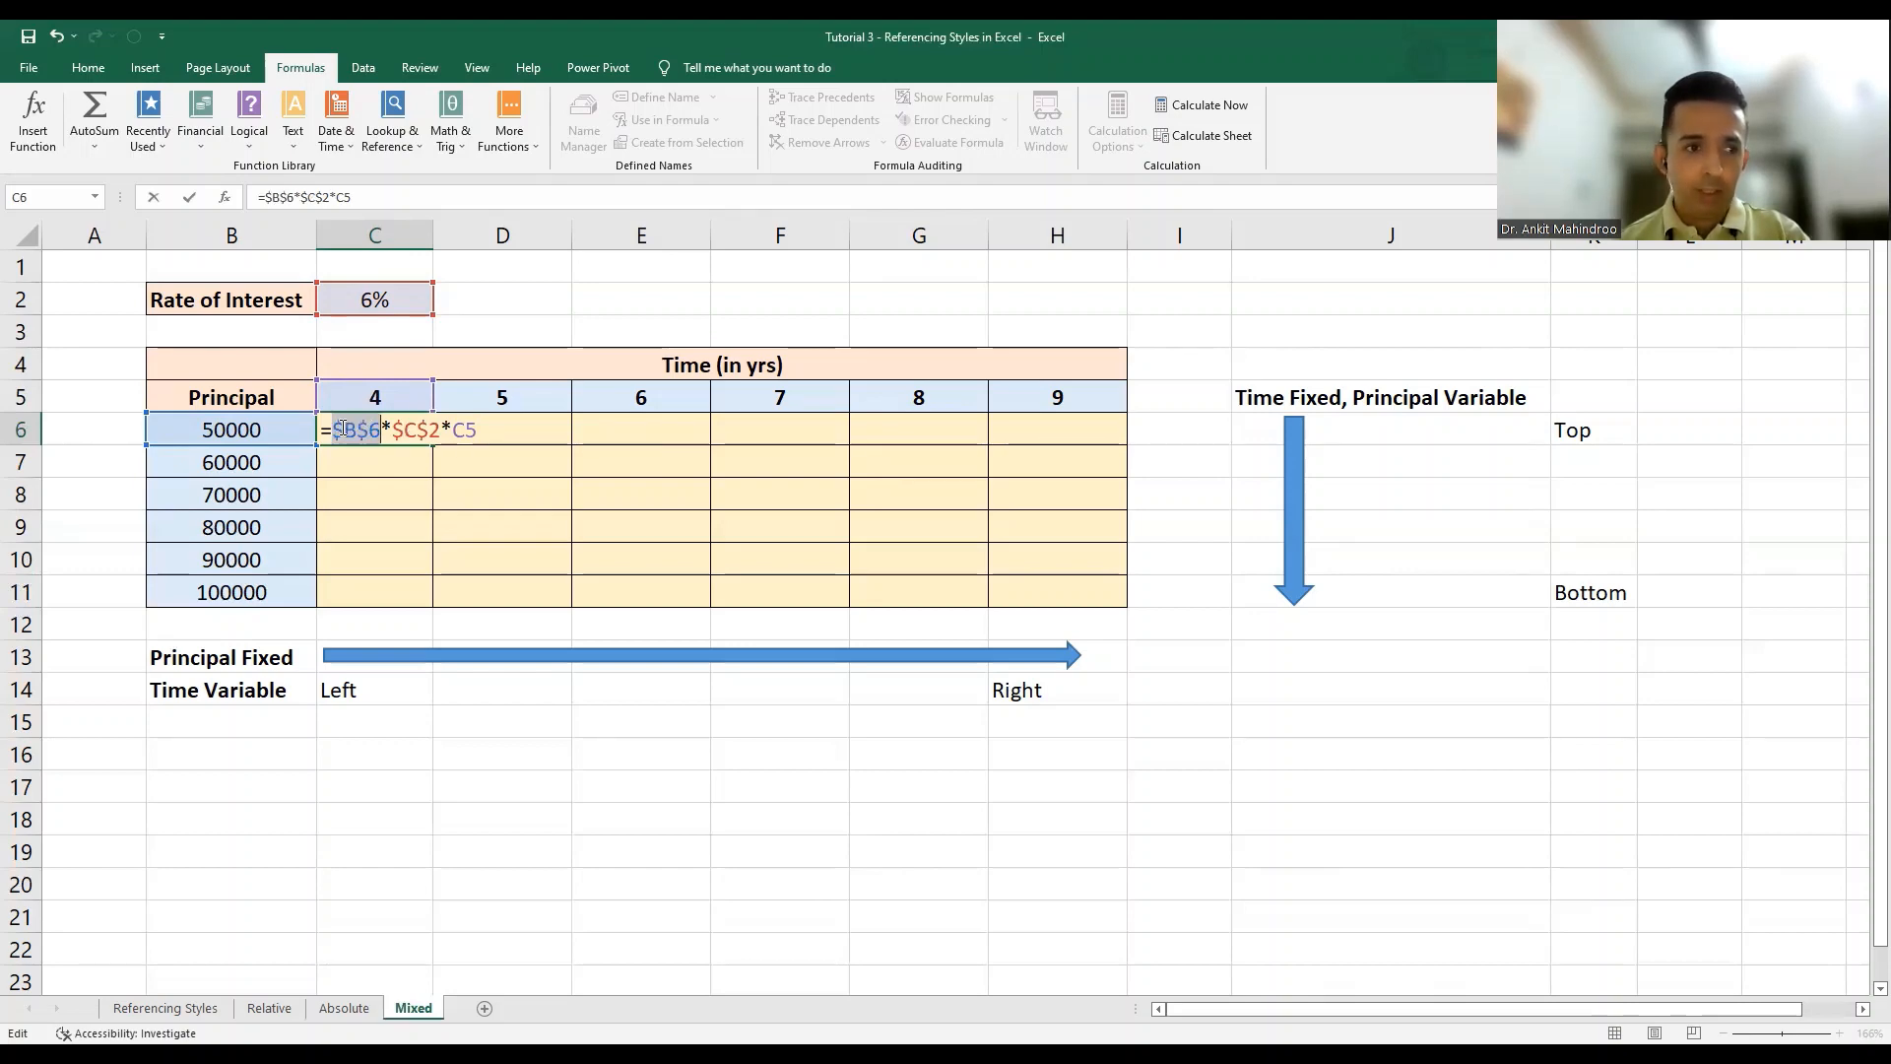
key(F4)
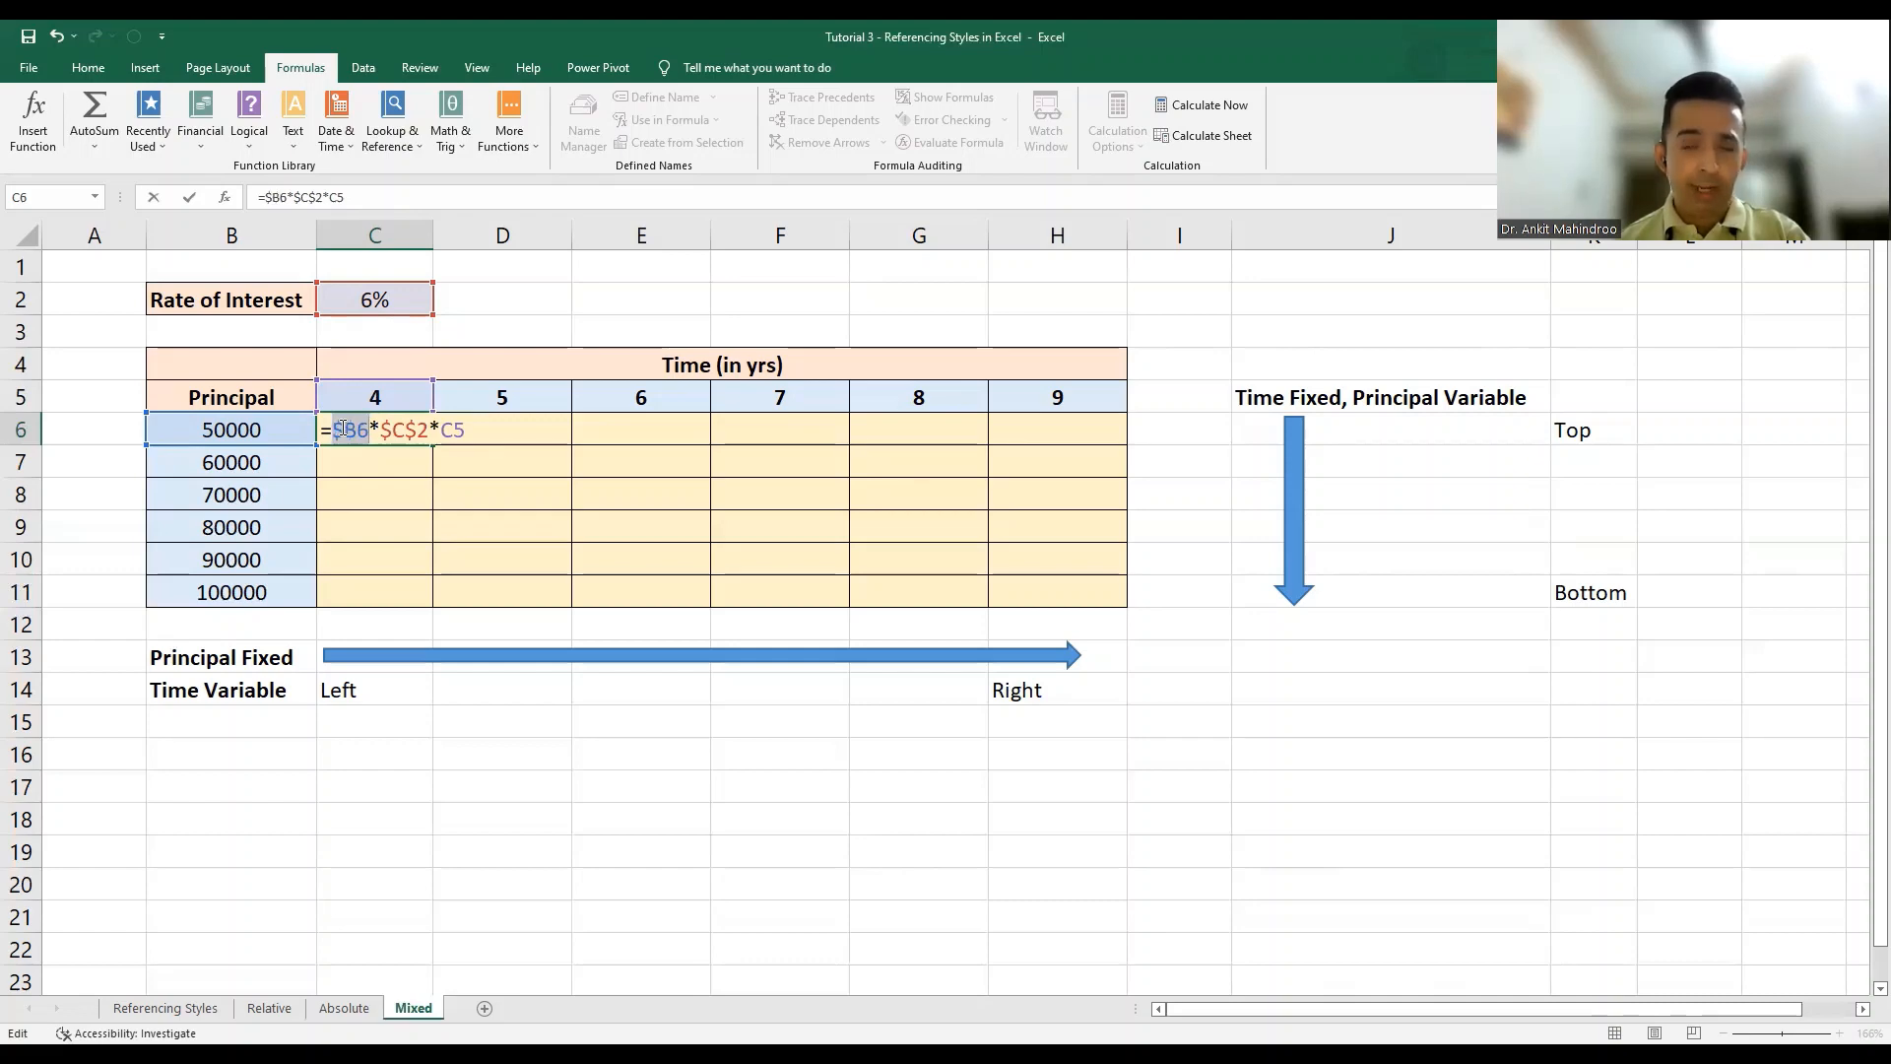
key(F4)
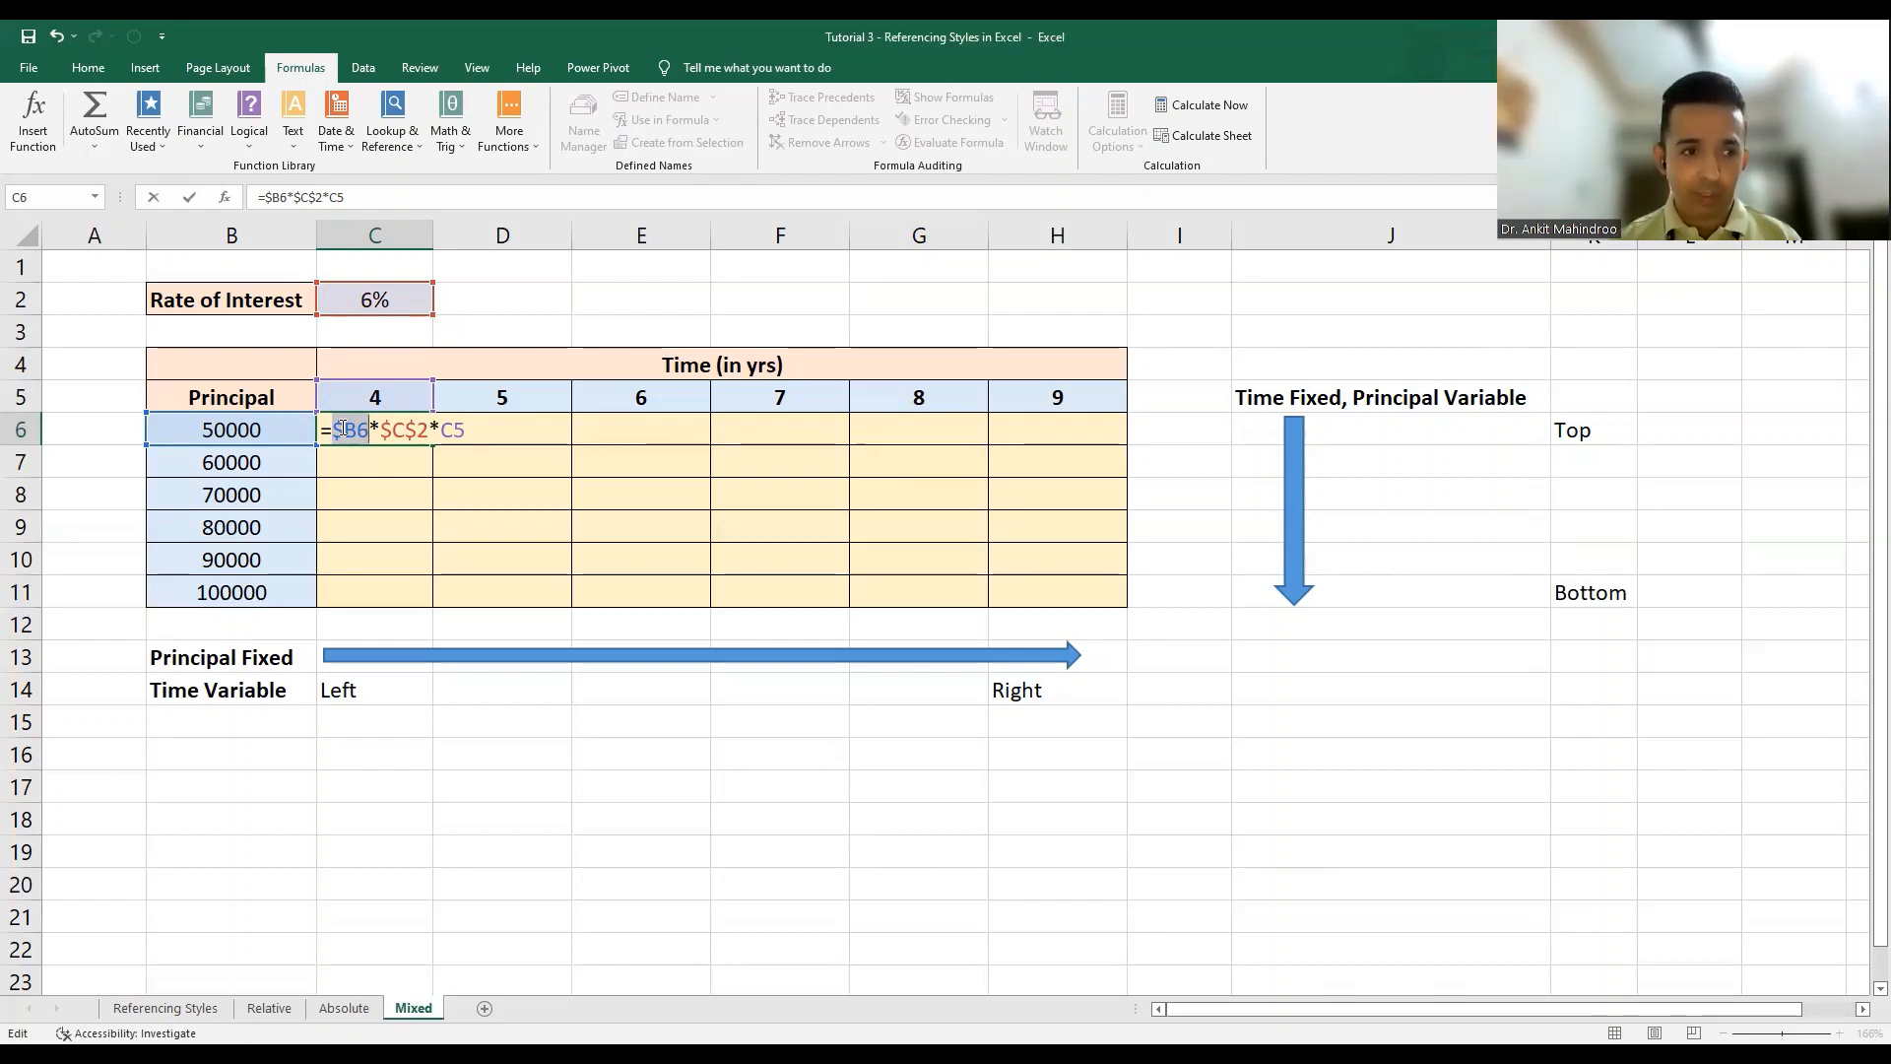
double_click(456, 429)
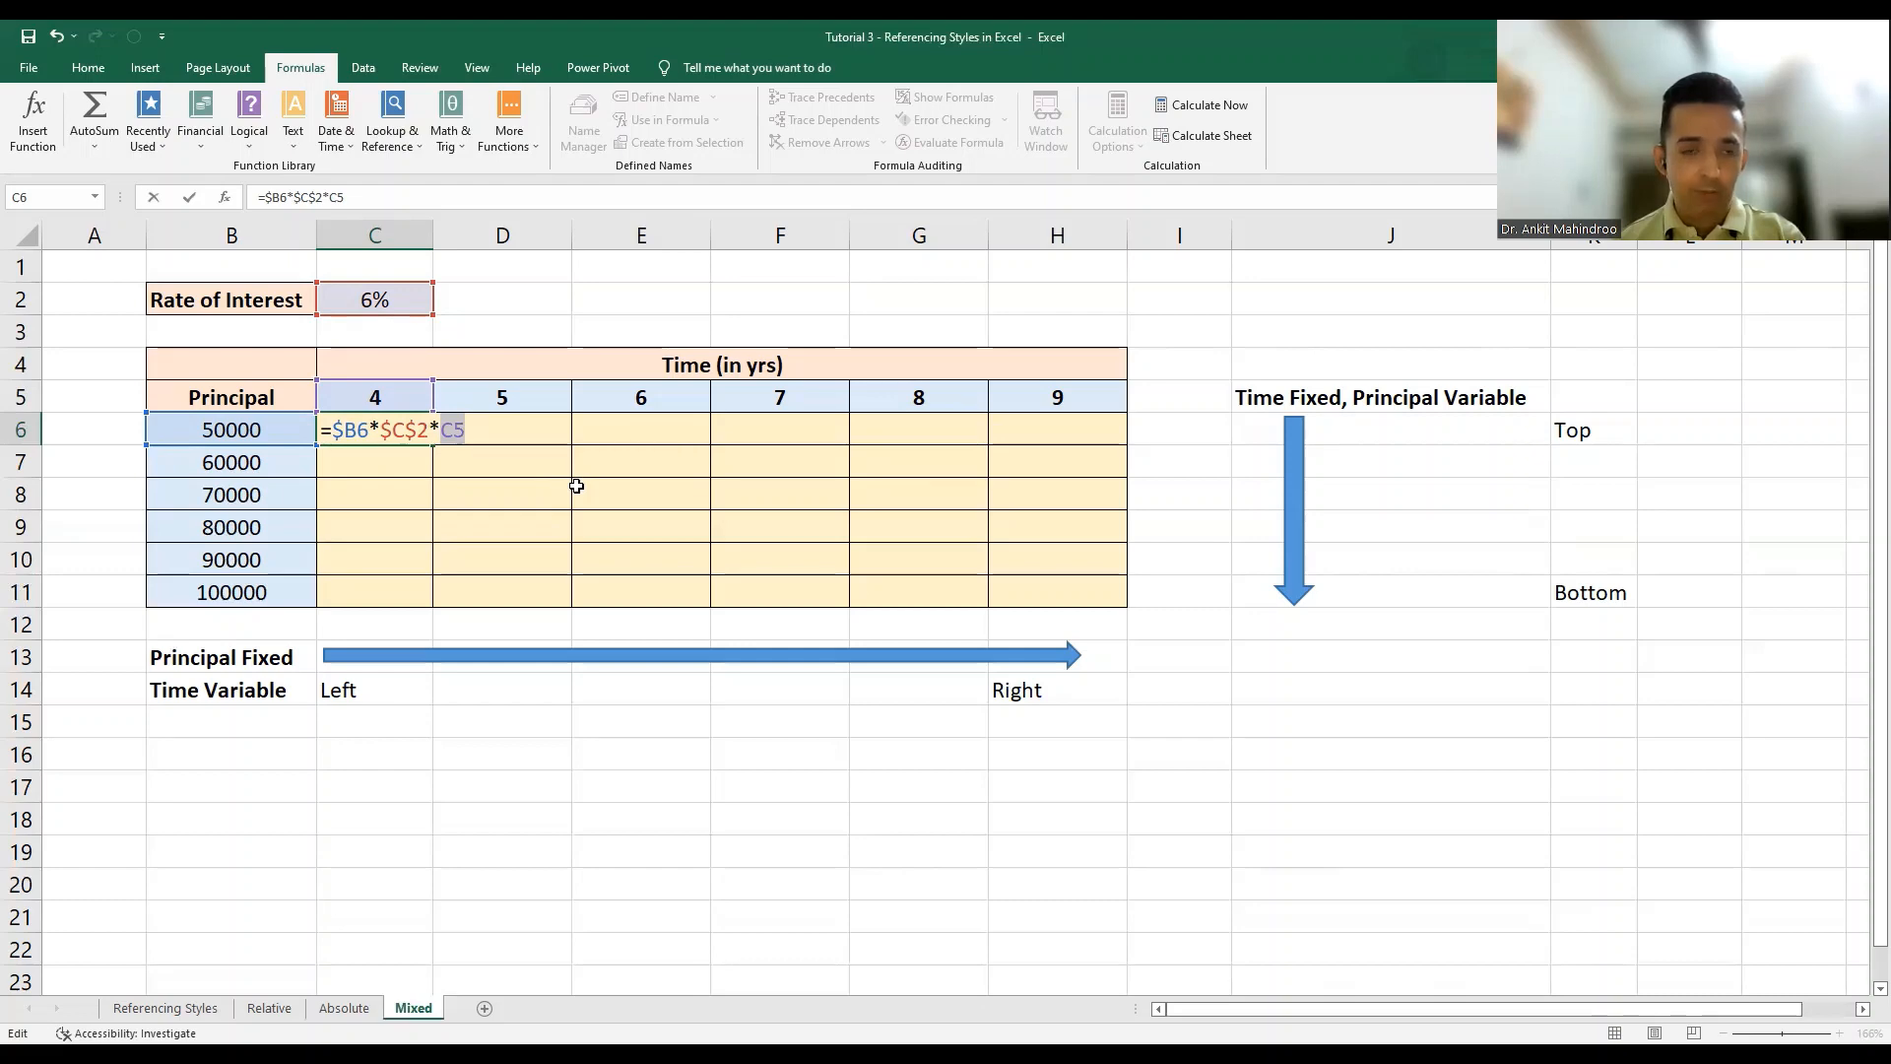
key(F4)
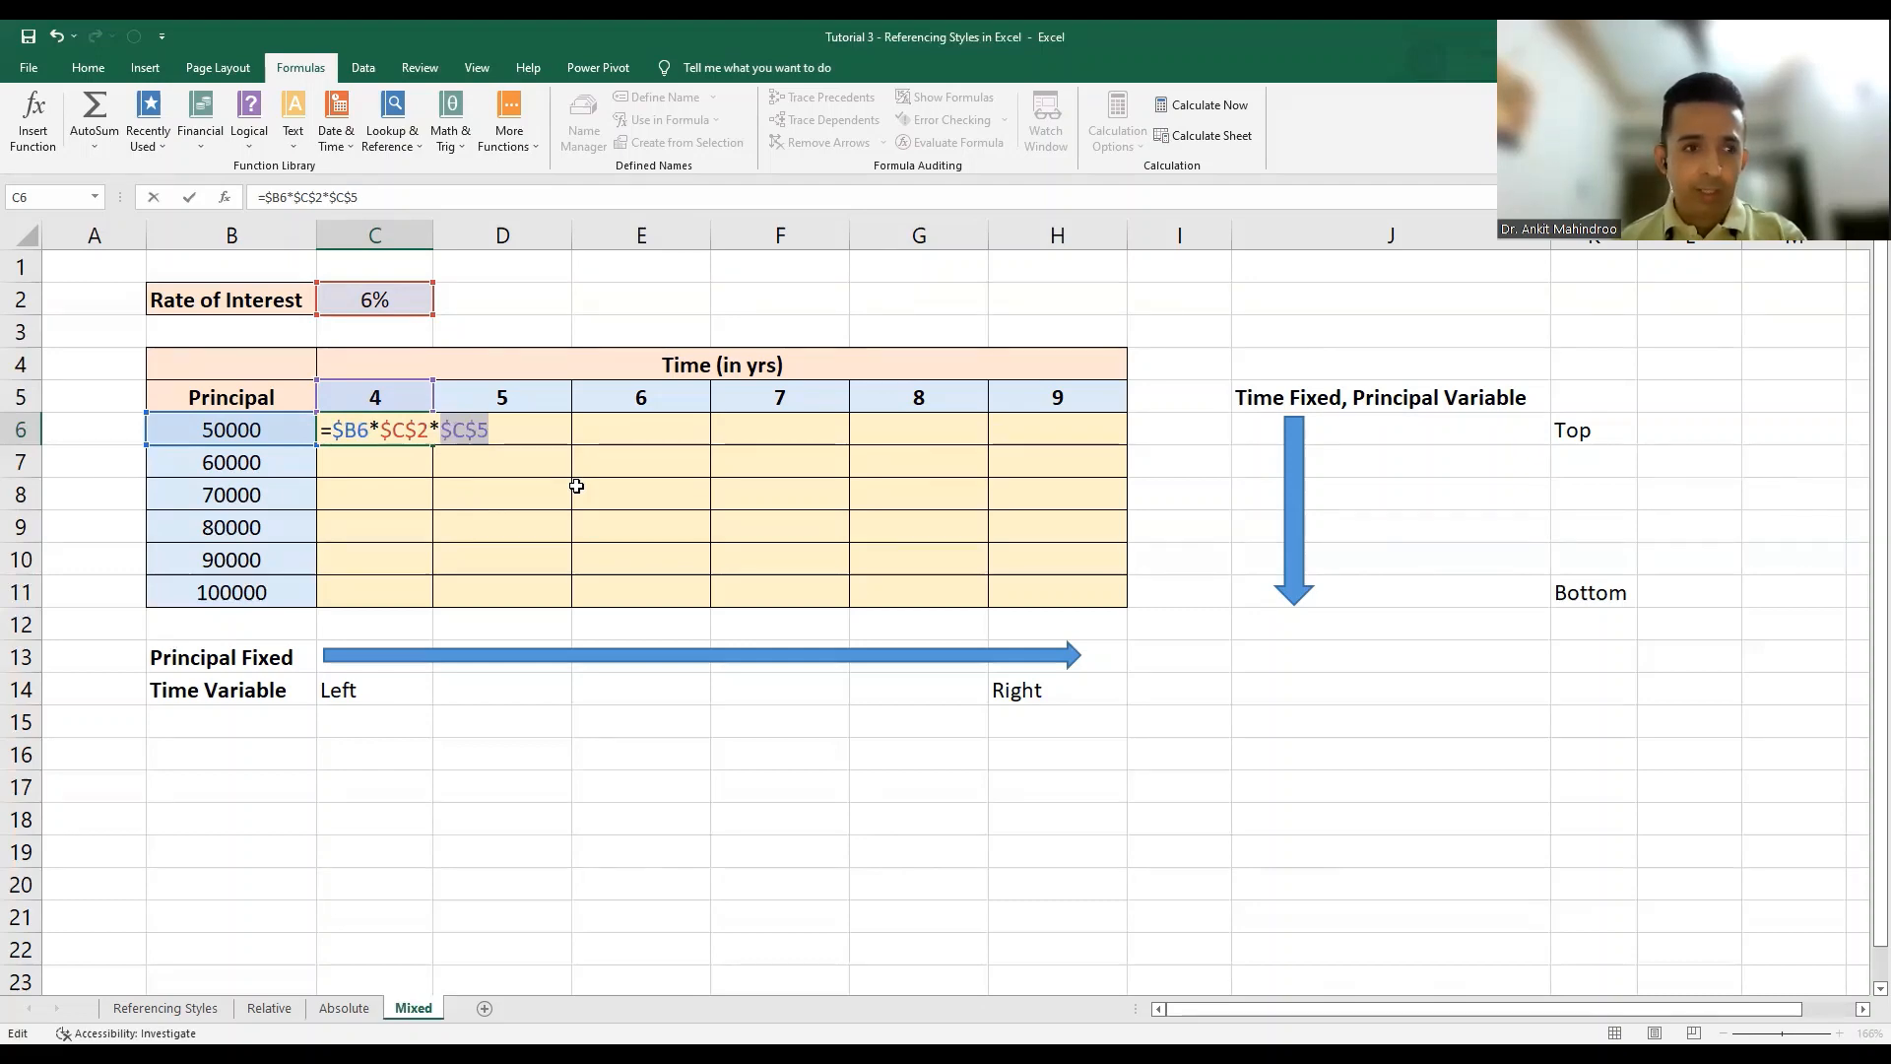
key(F4)
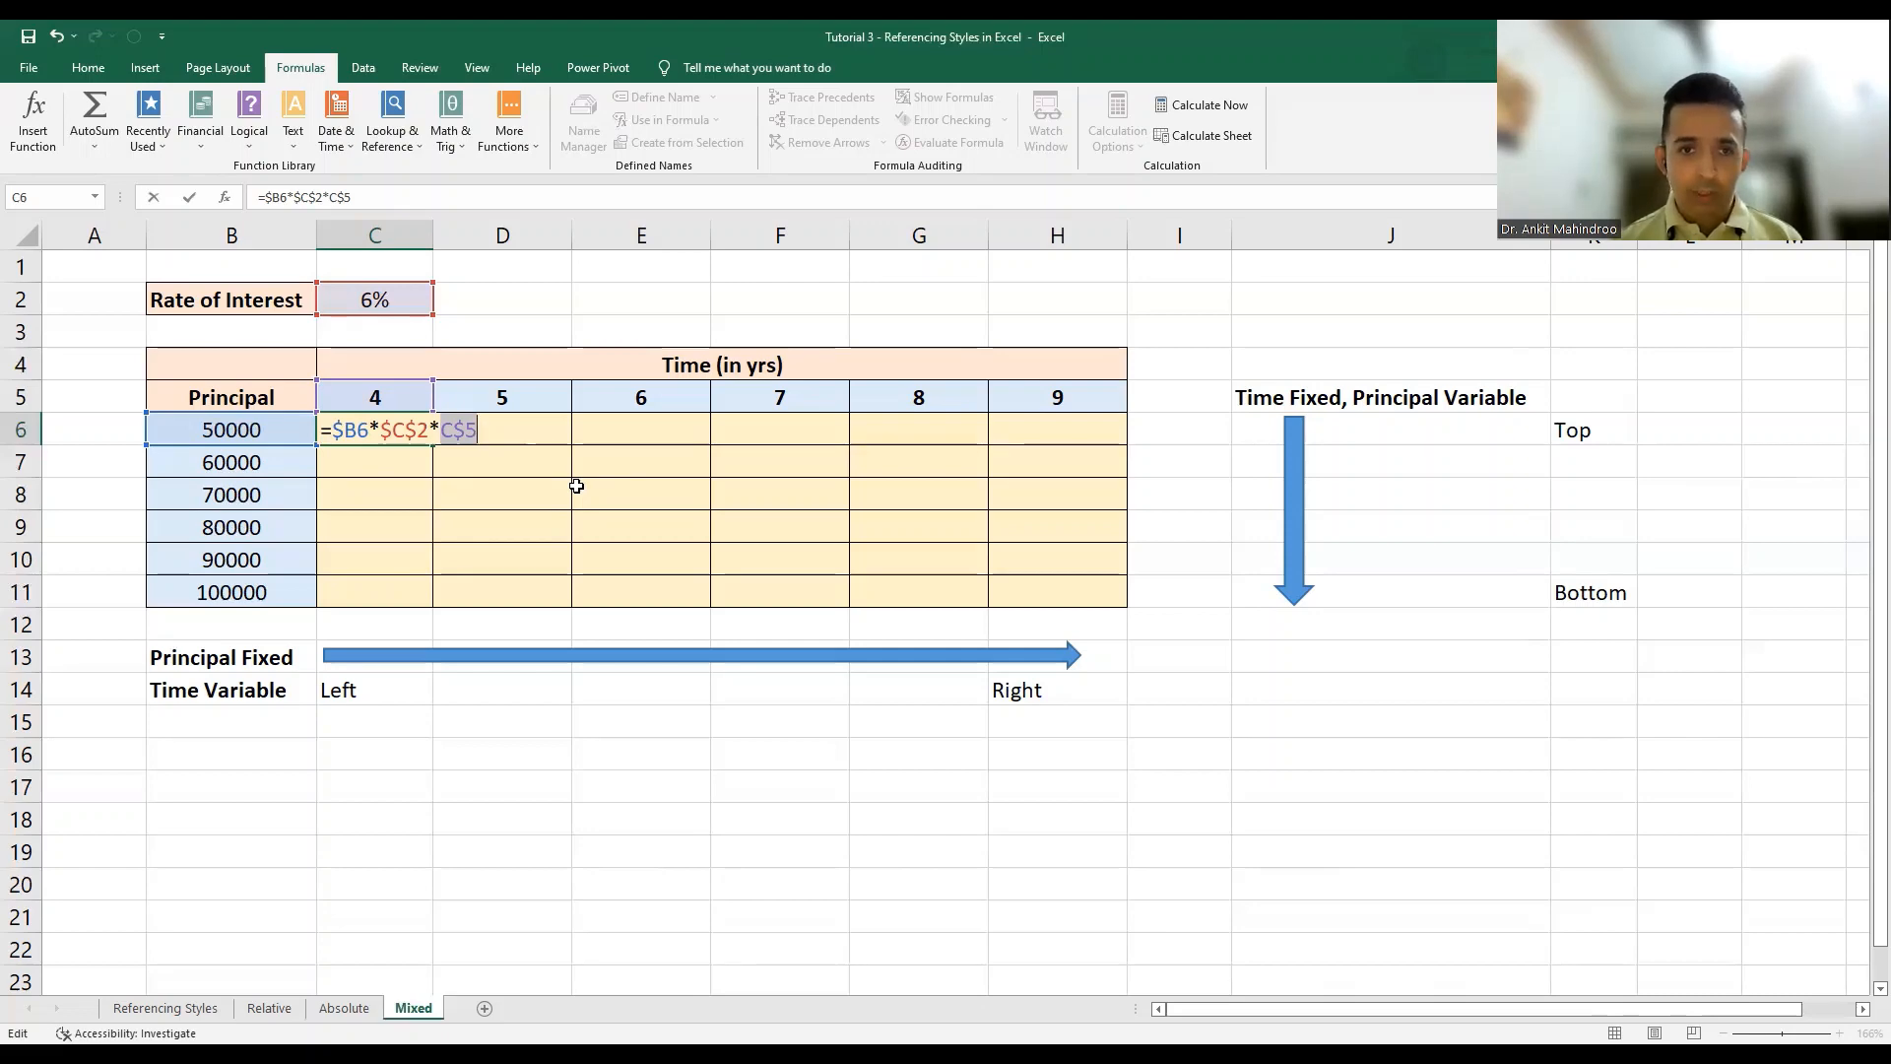
key(Return)
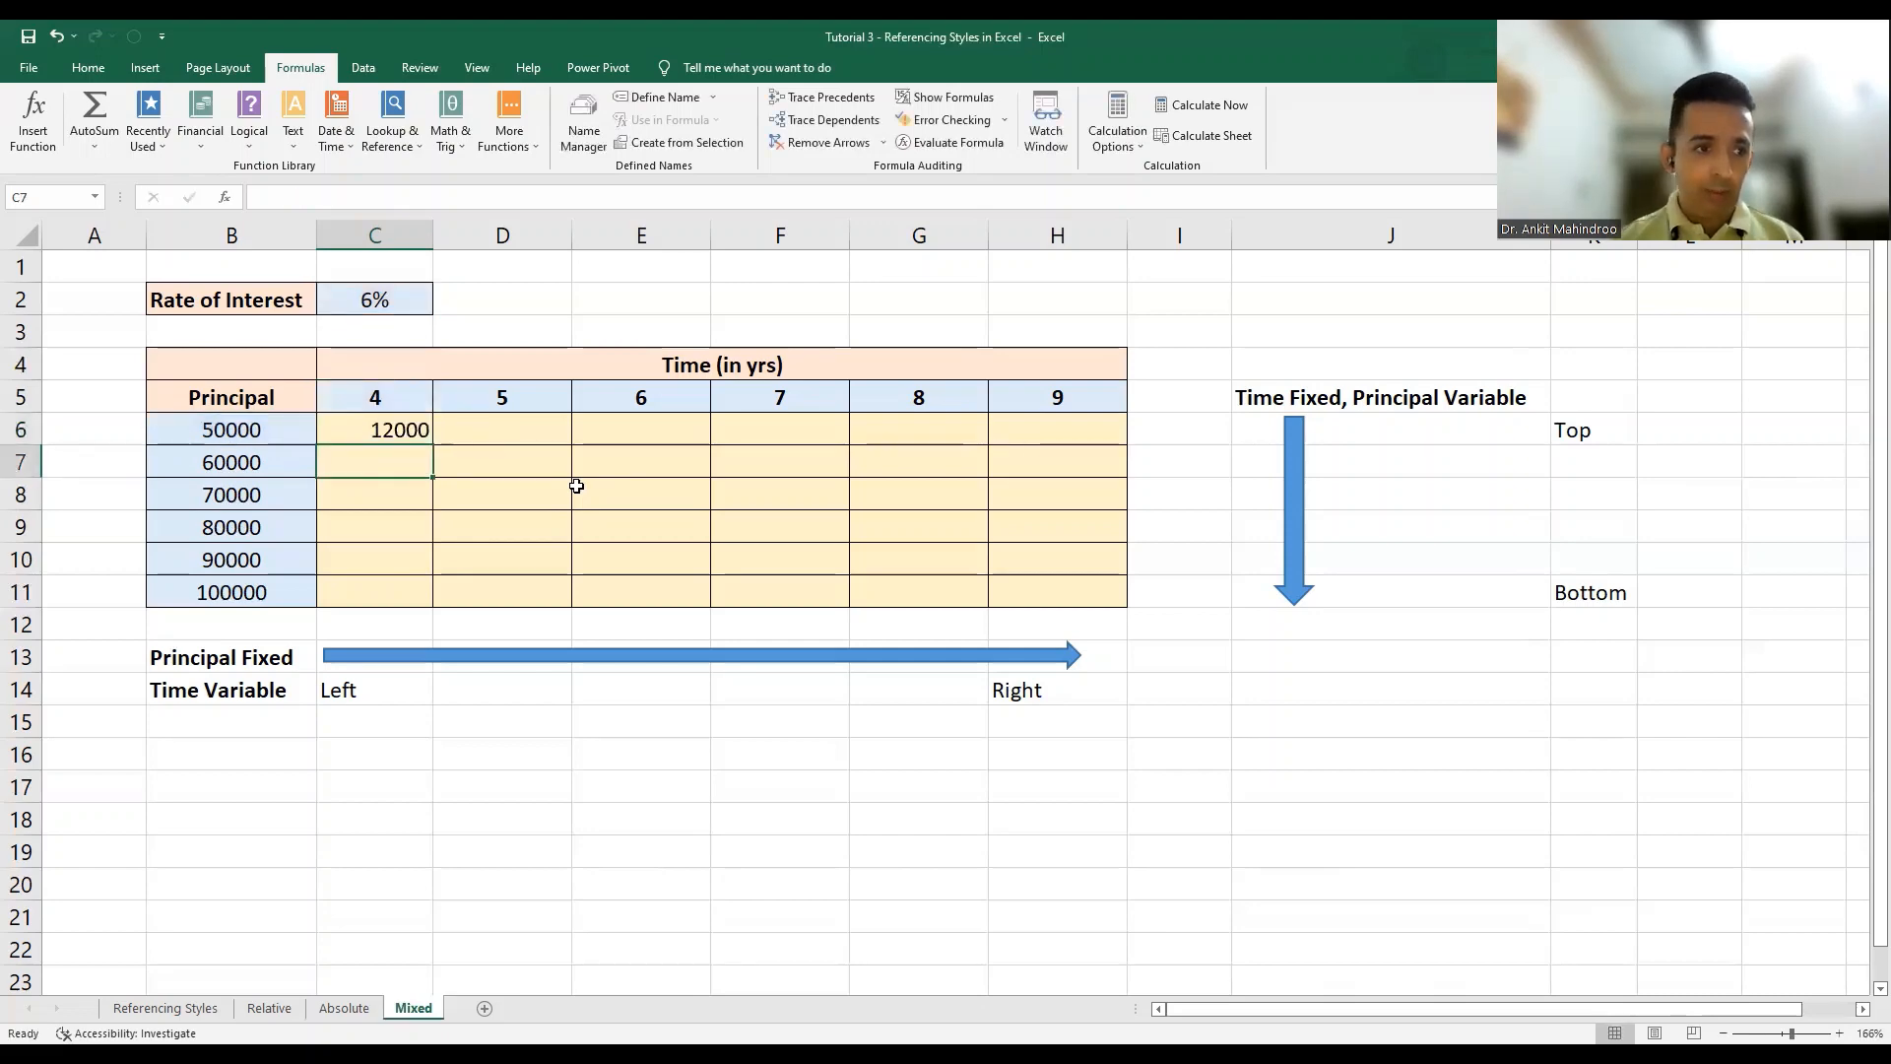
Fill the C6 formula down through C11, and fill that column across through column H to complete the interest table.
click(403, 425)
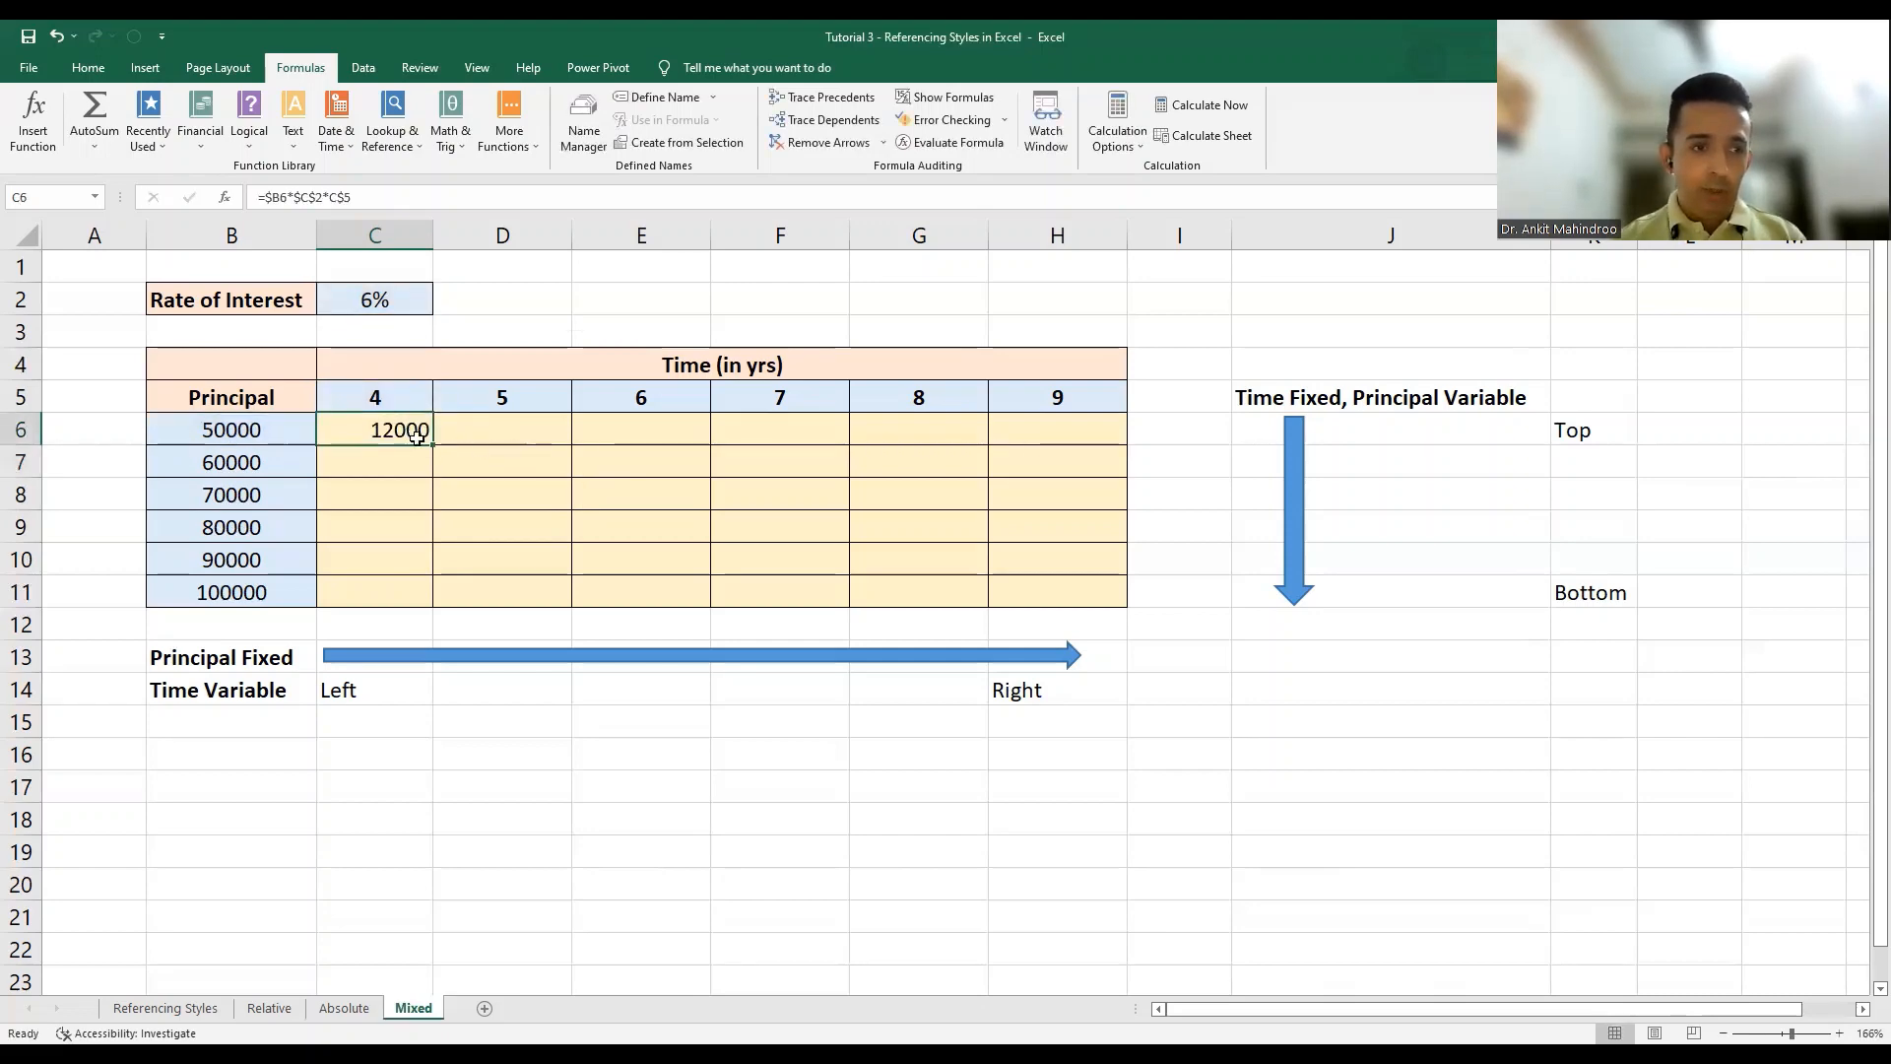
drag(435, 445, 445, 598)
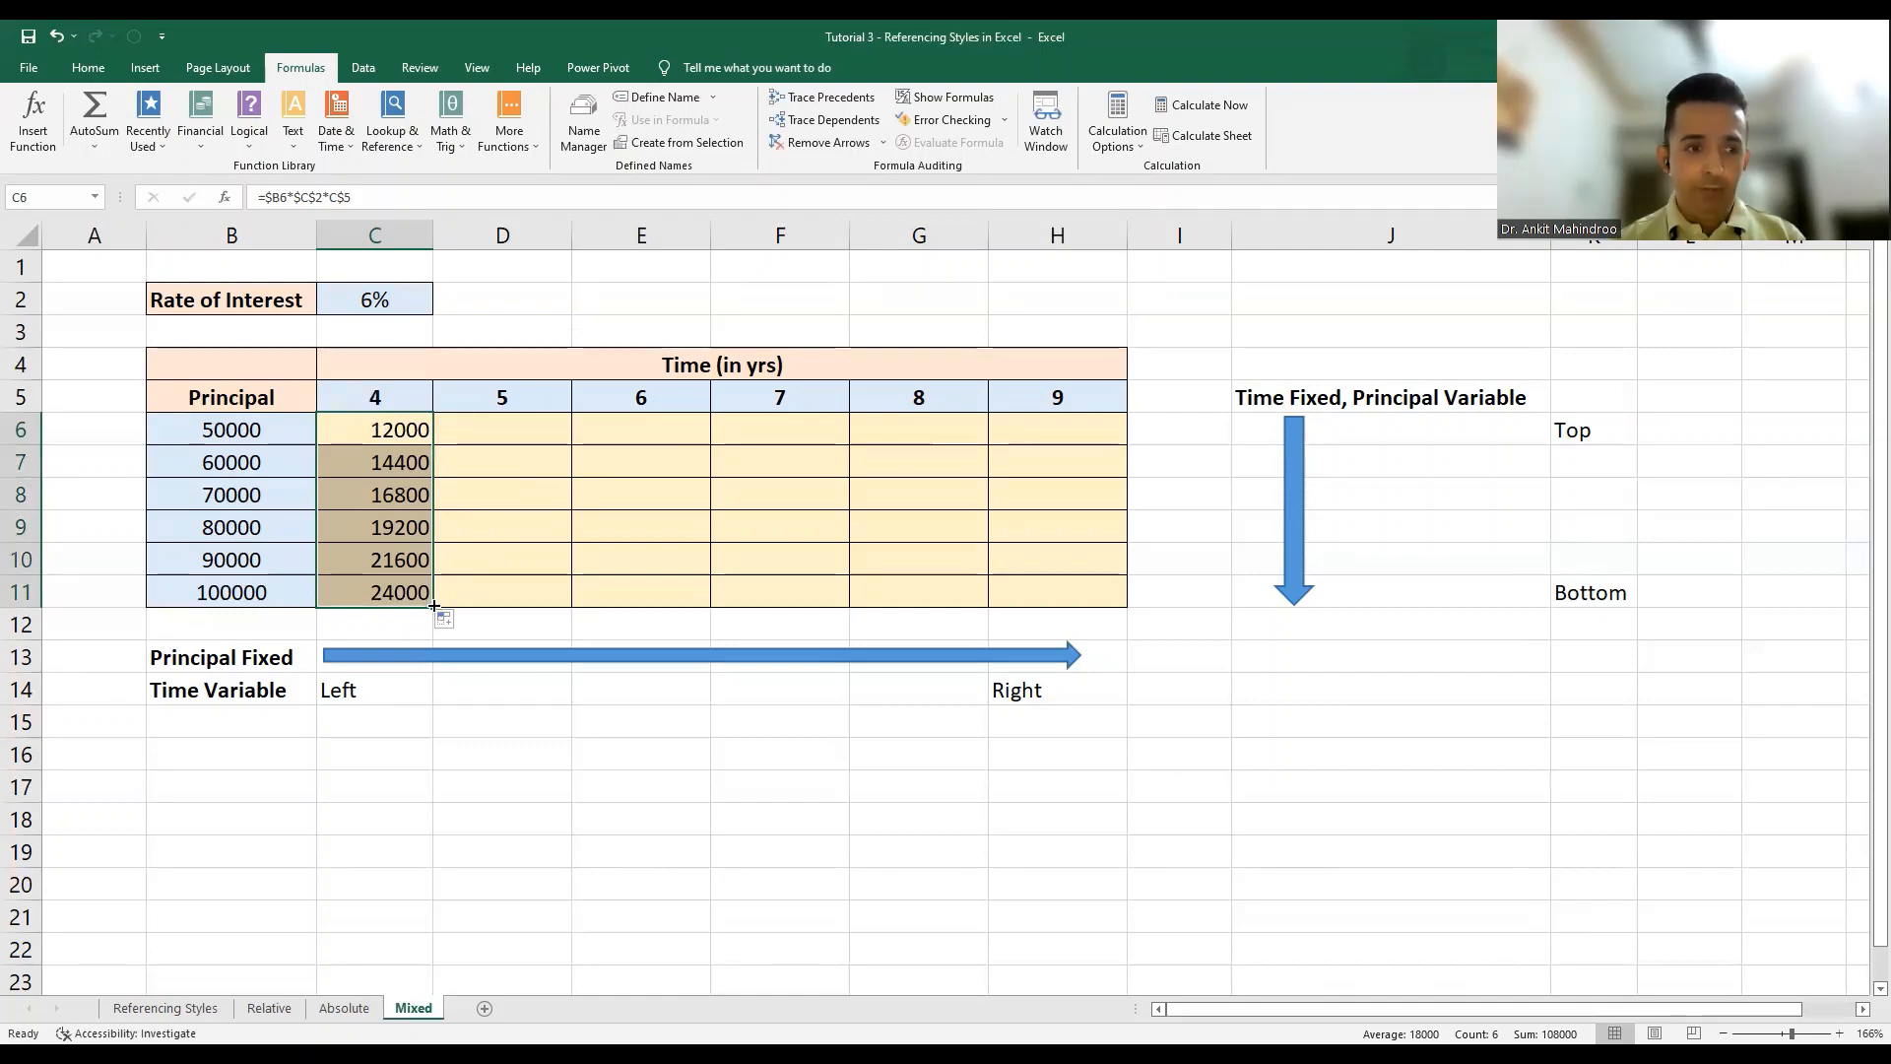
drag(434, 607, 1077, 563)
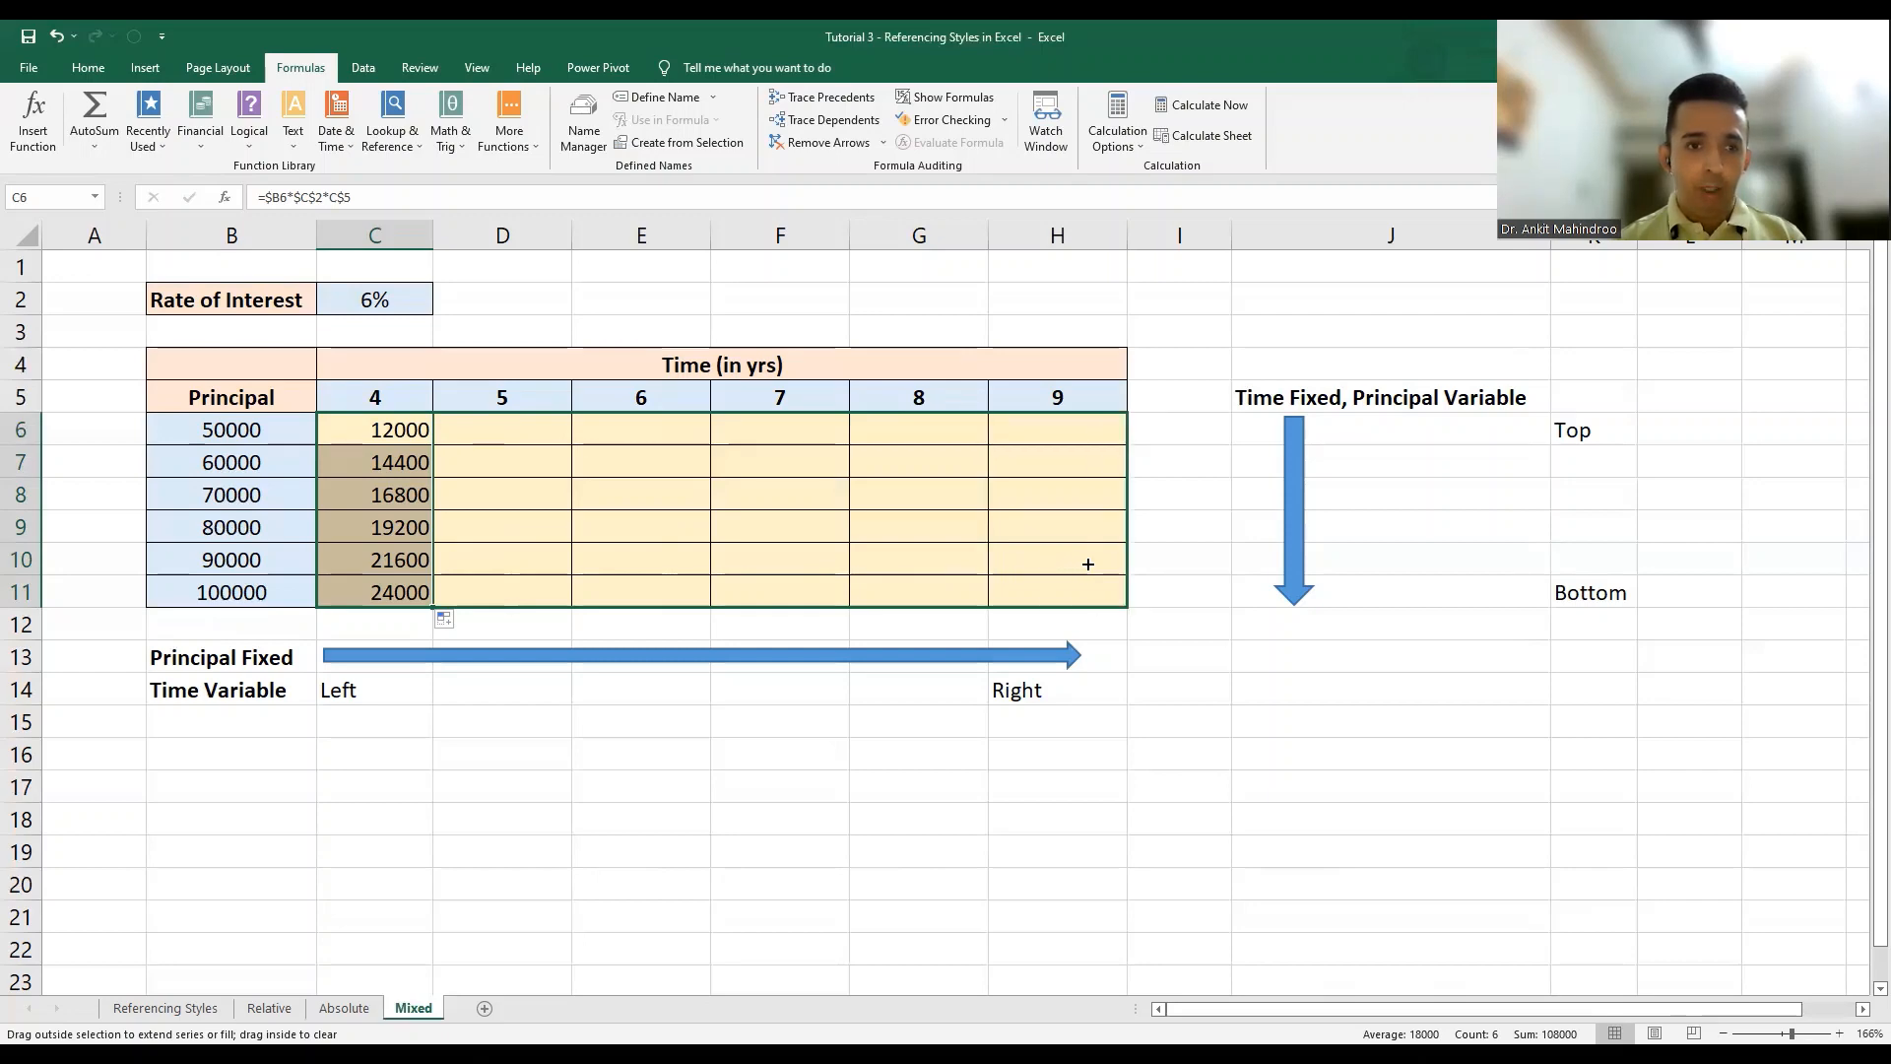
drag(1088, 563, 1086, 562)
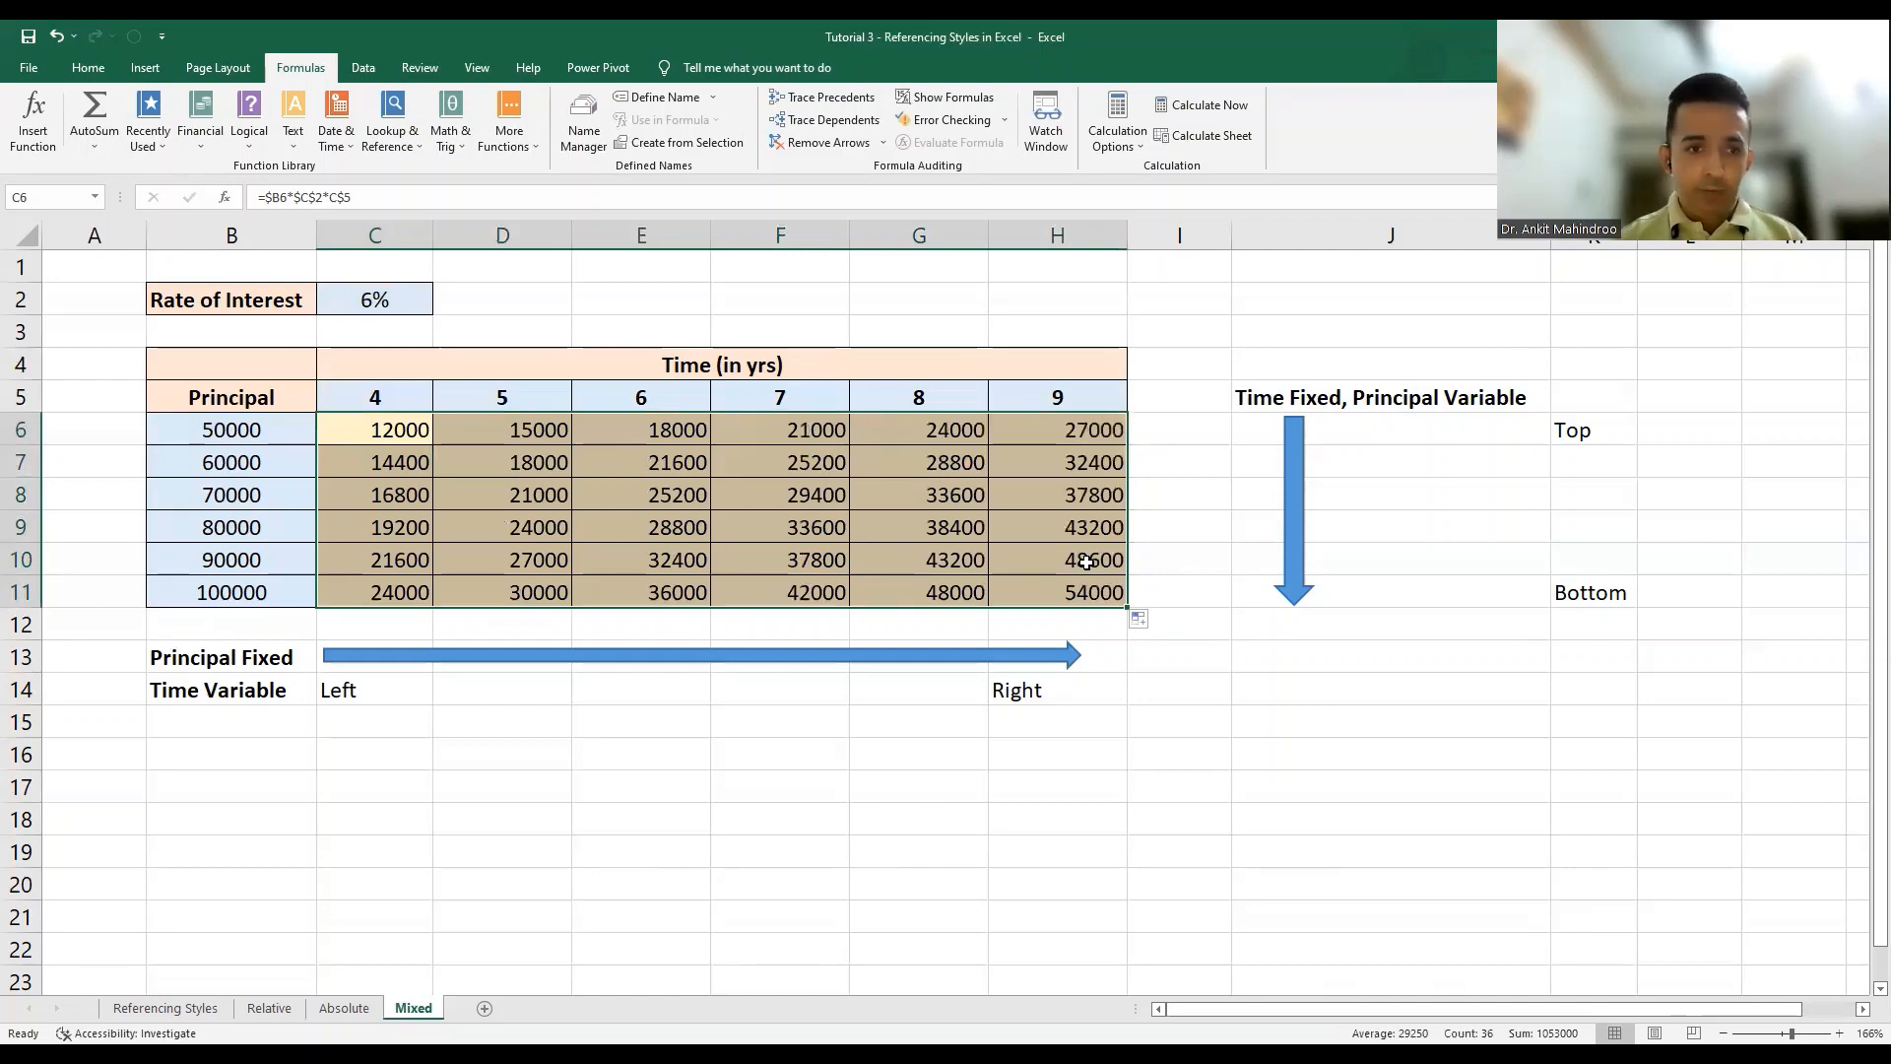
Temporarily display the Mixed sheet's formulas and check the mixed references in cells C7 and C6.
click(936, 487)
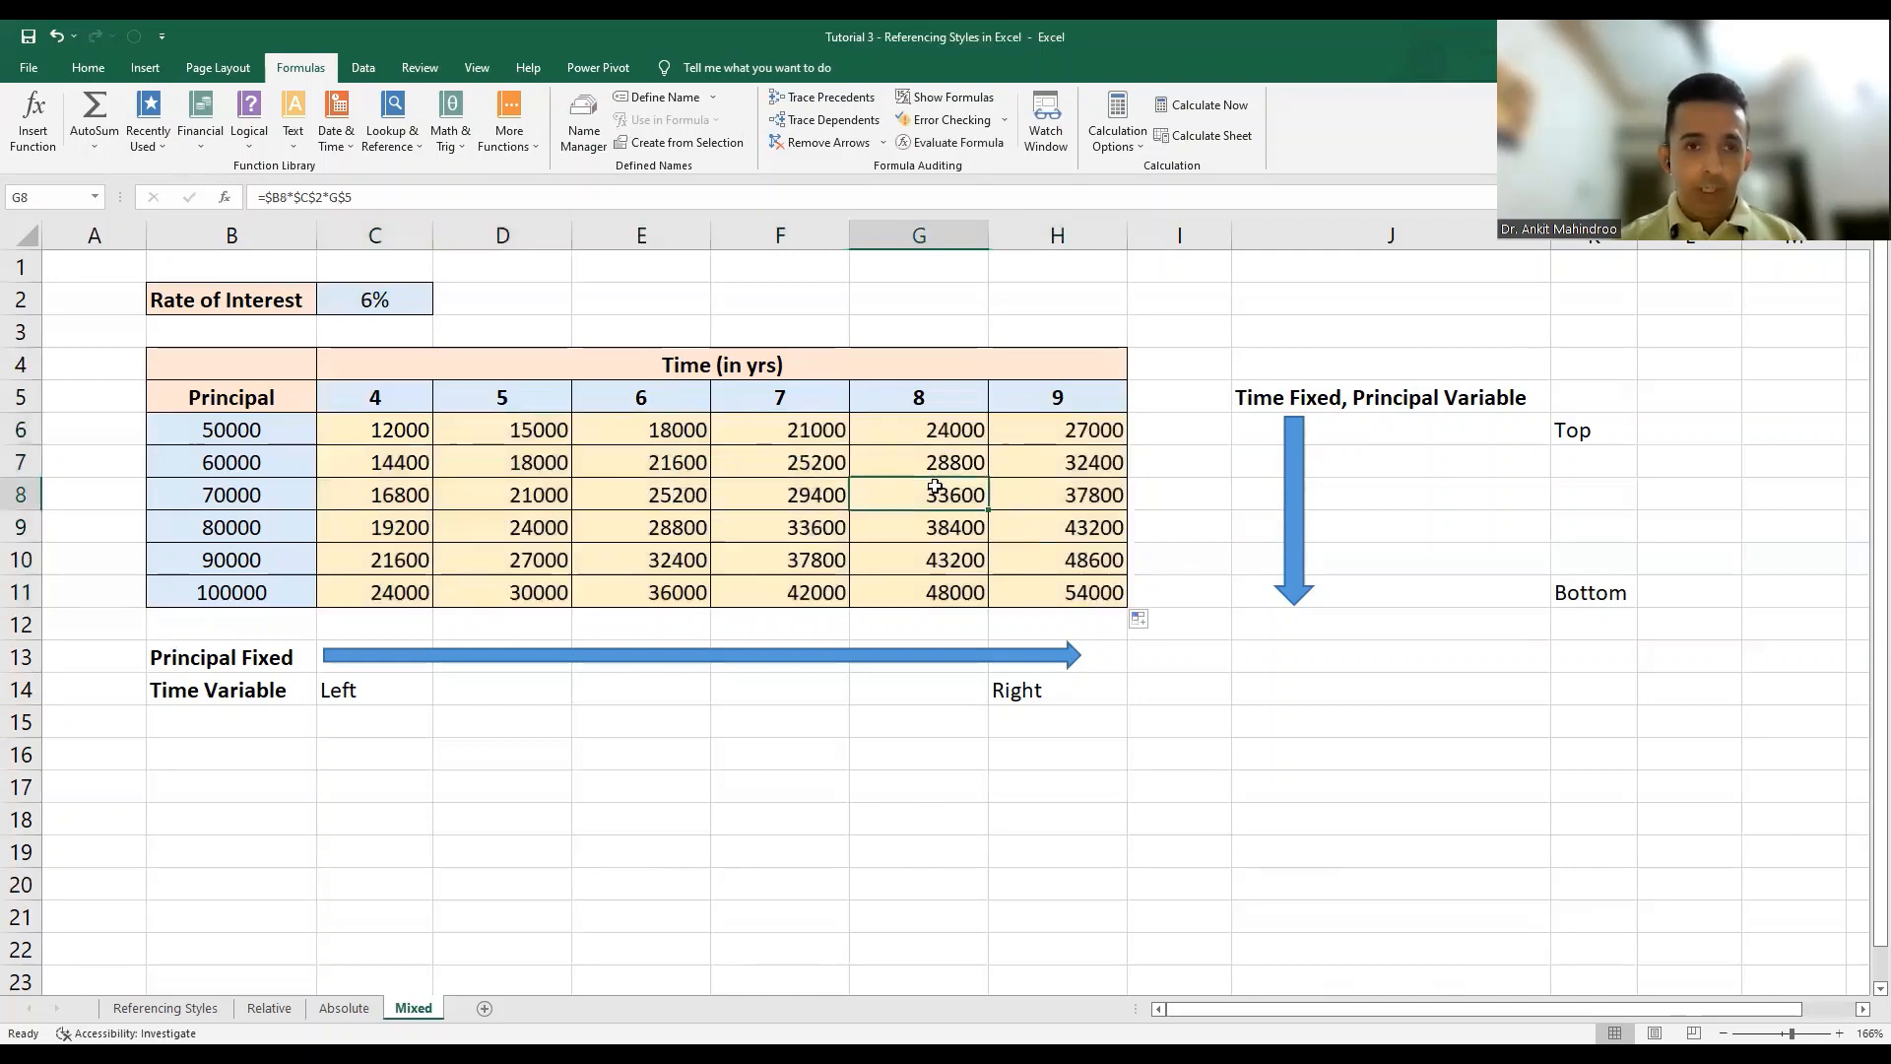
click(946, 99)
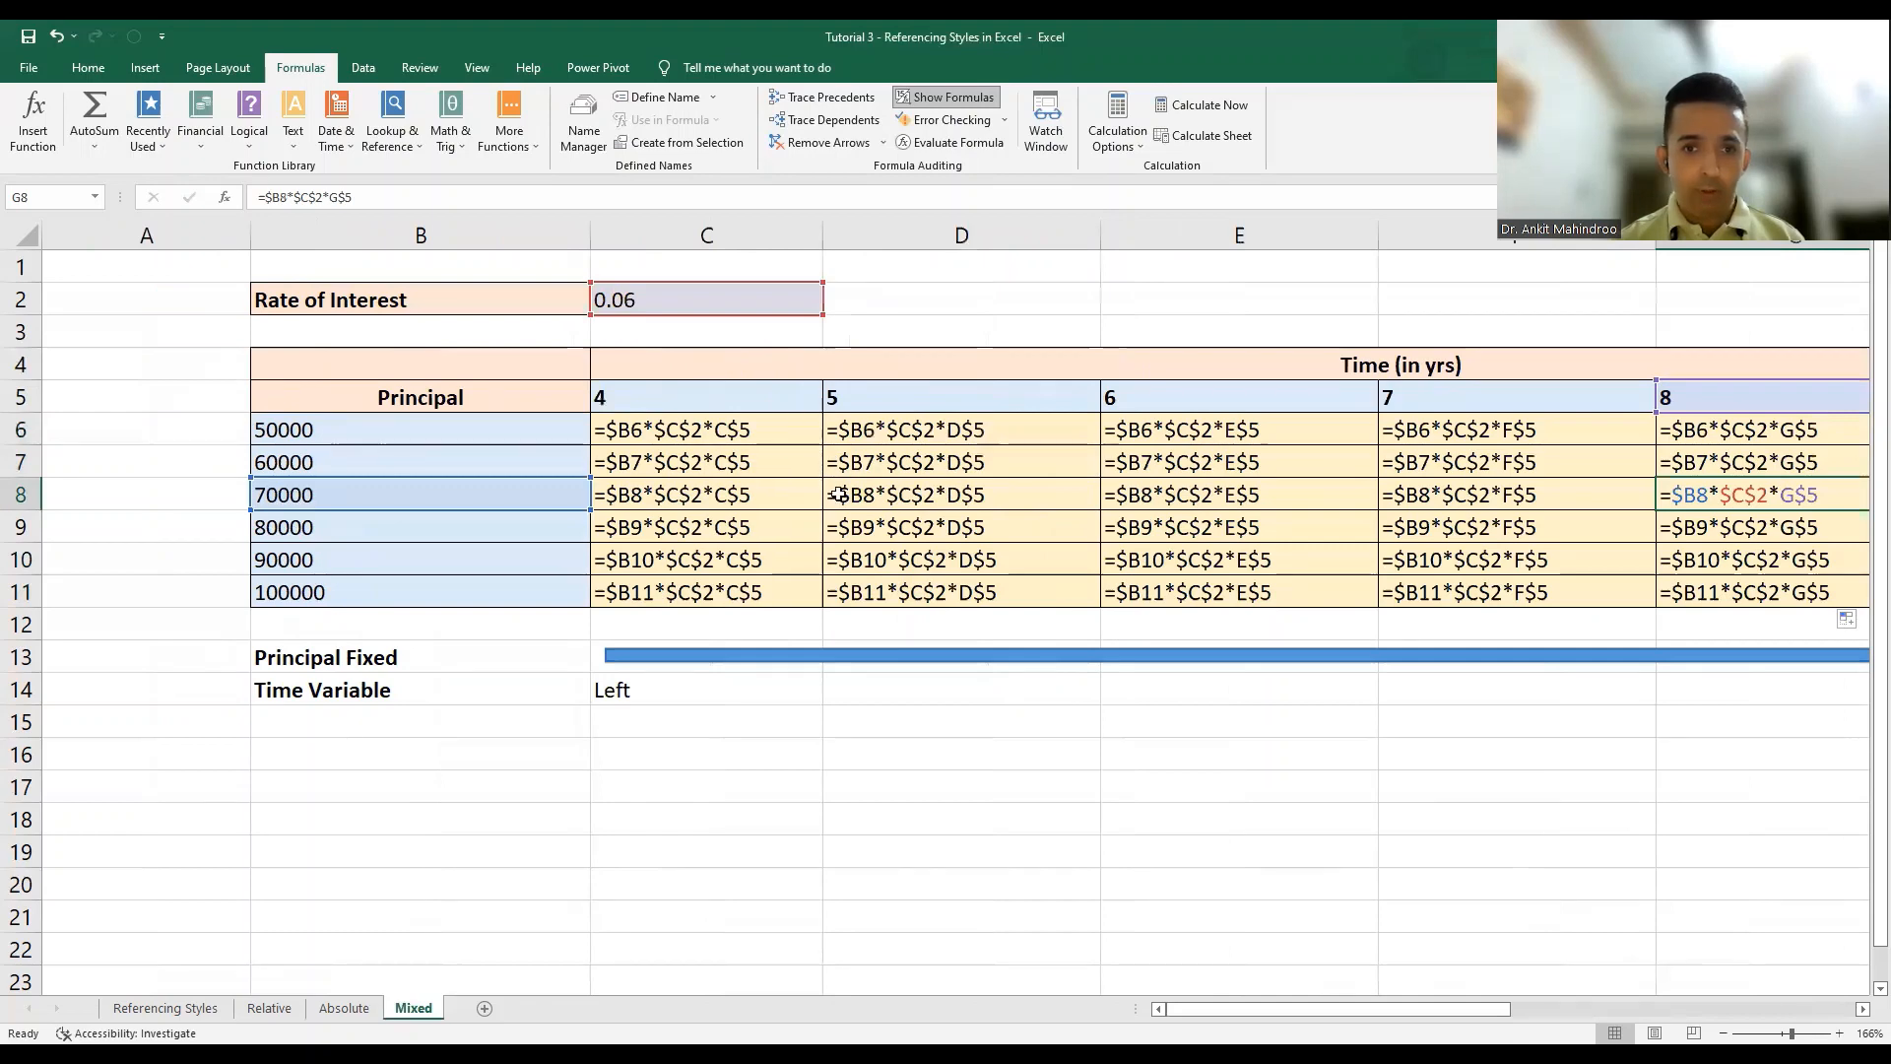
click(680, 453)
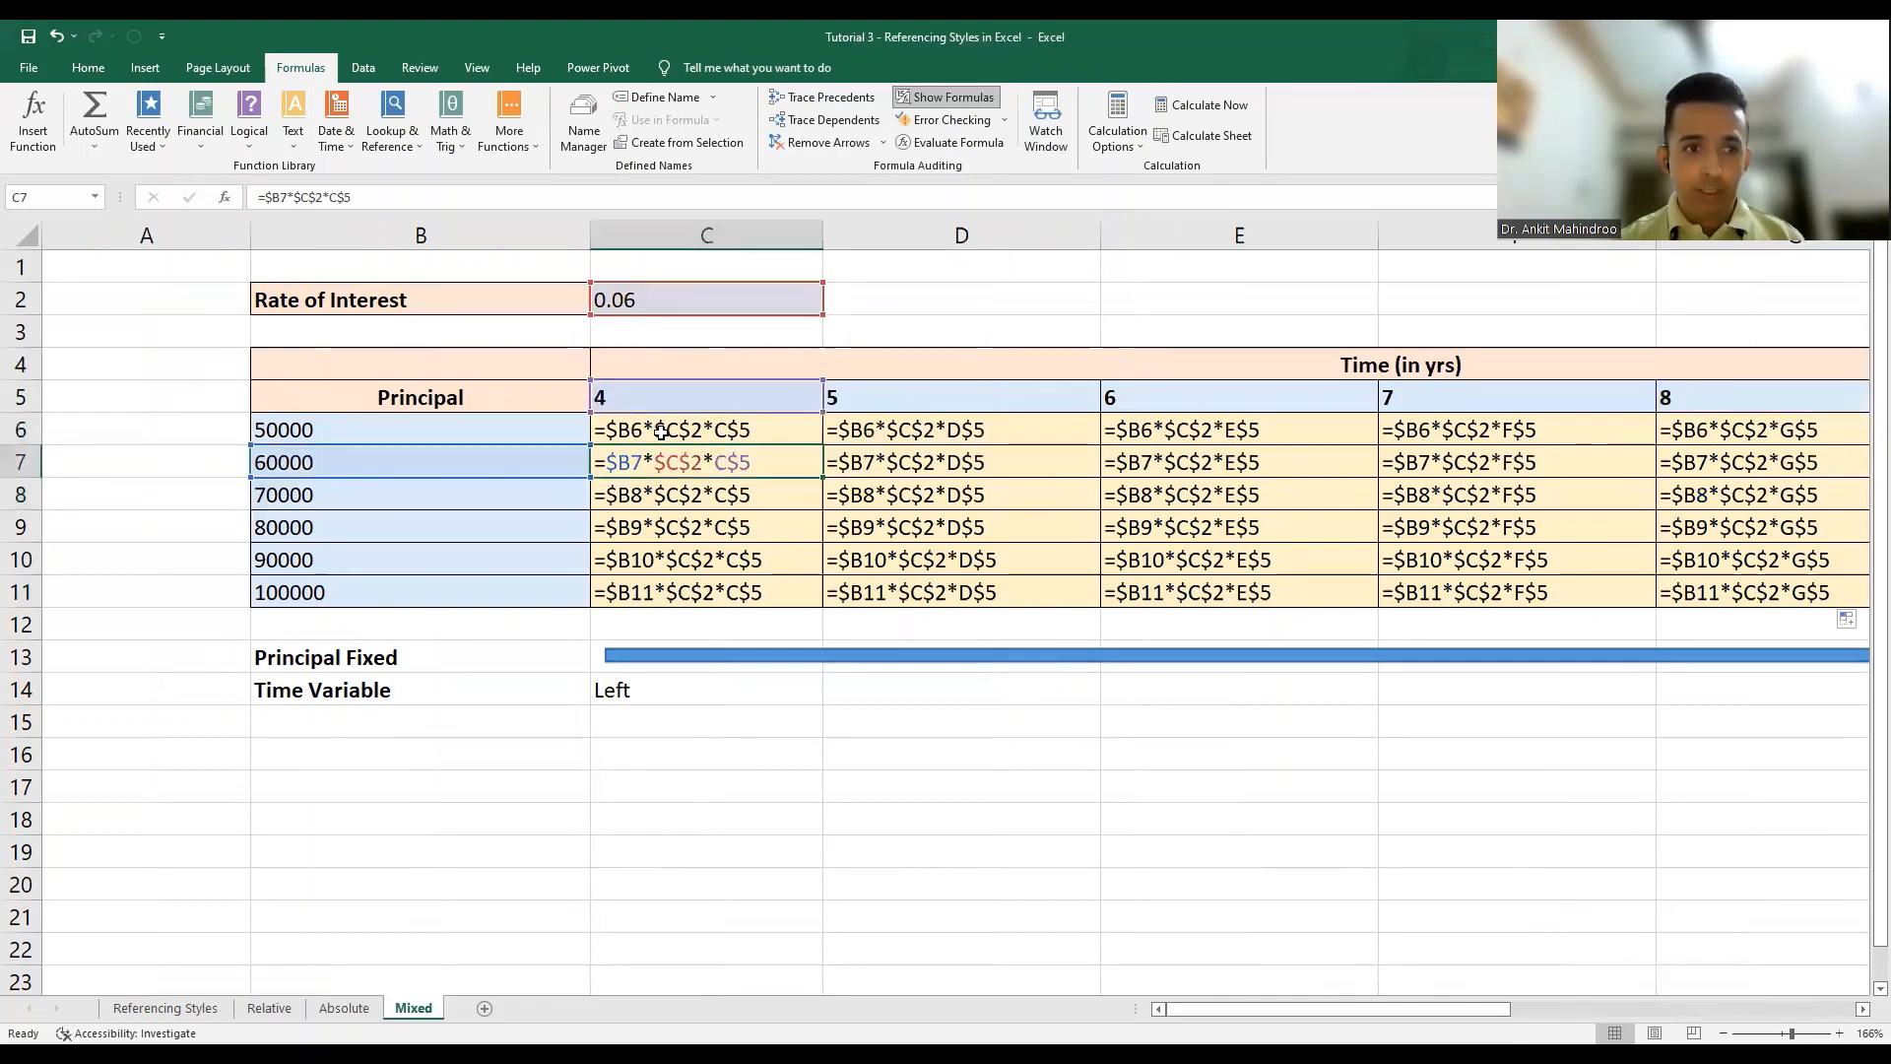
click(661, 431)
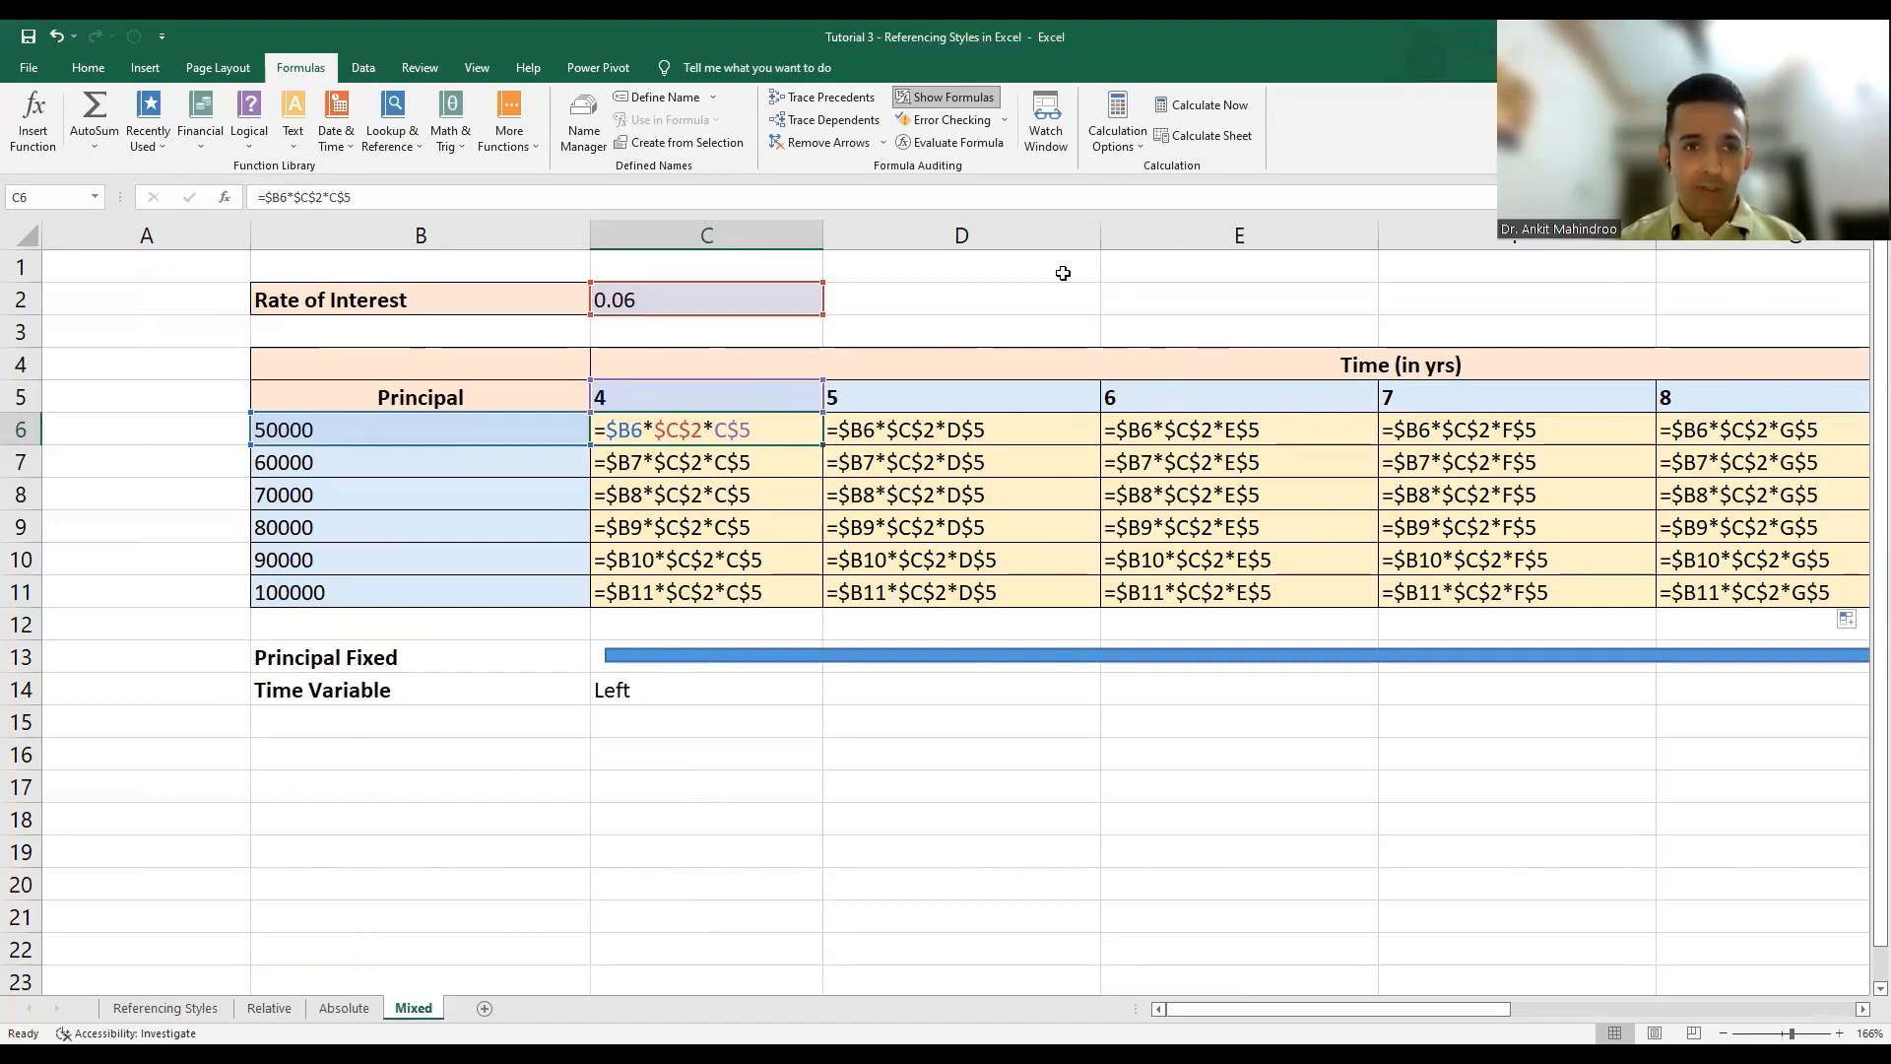
click(951, 98)
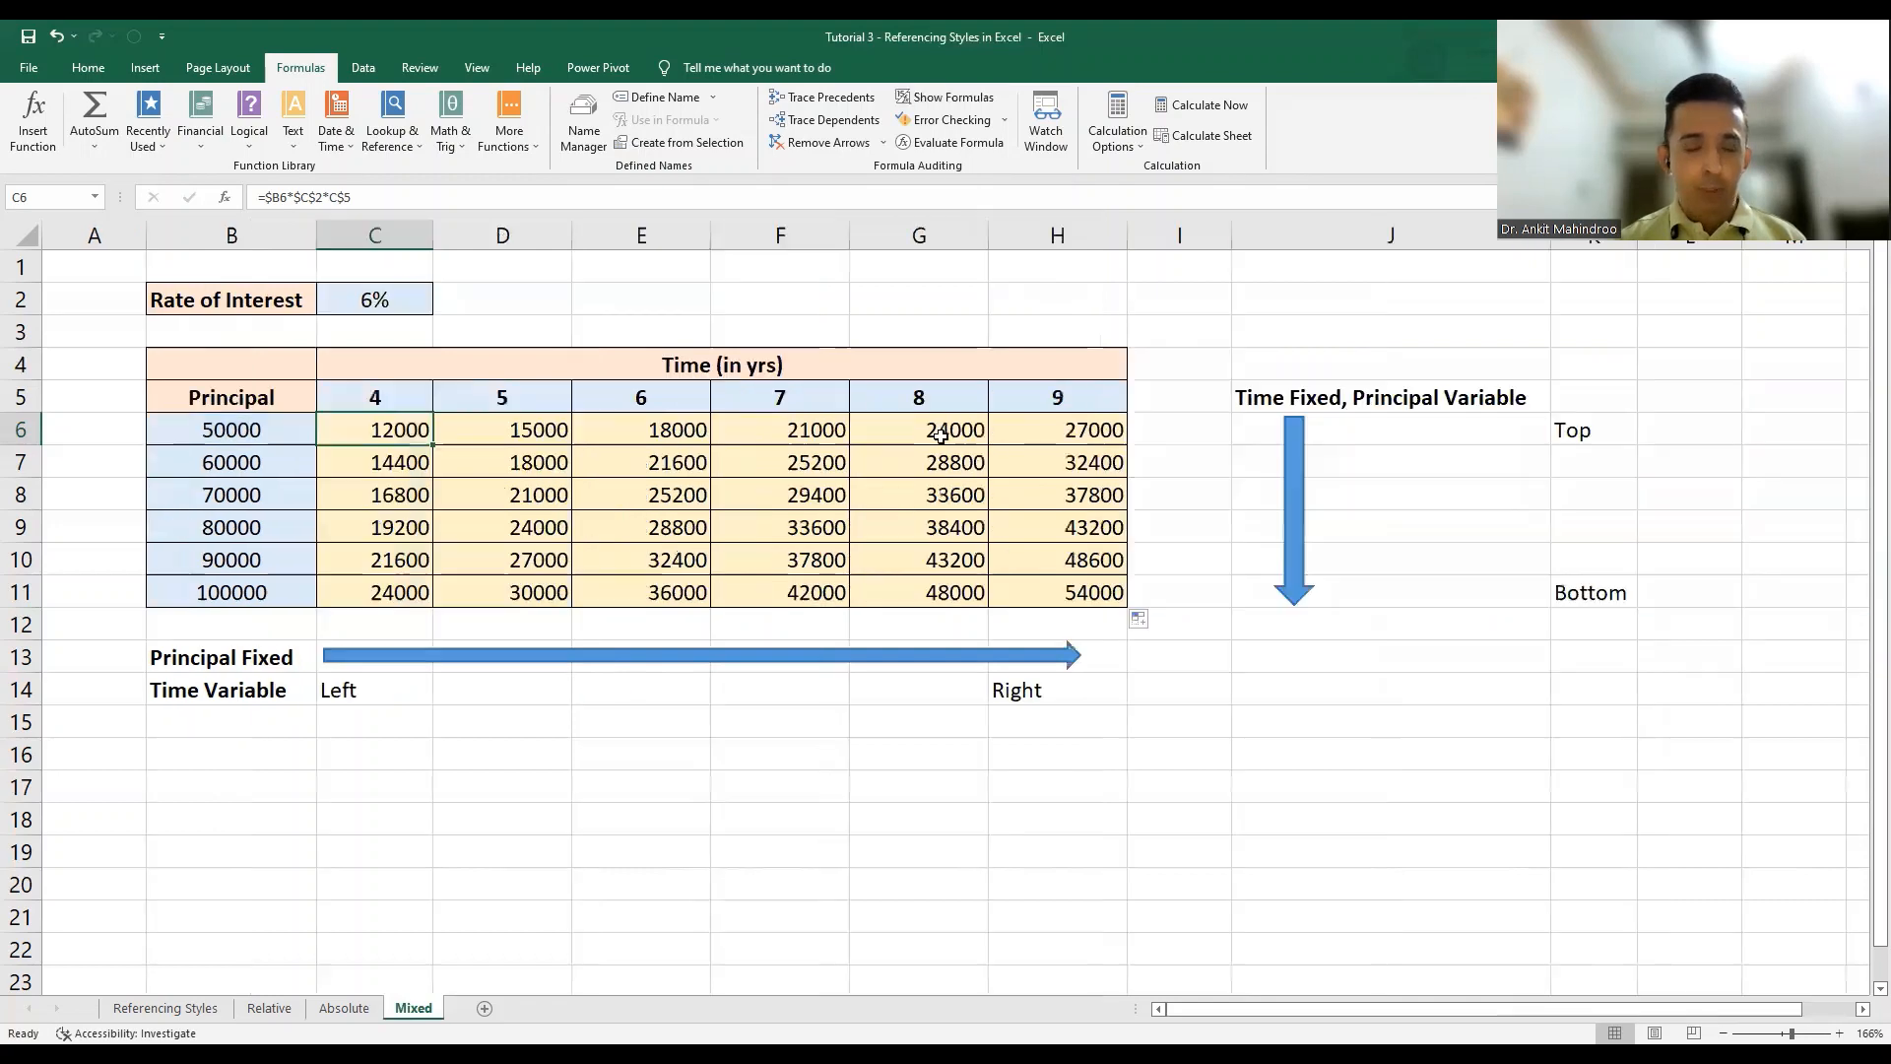